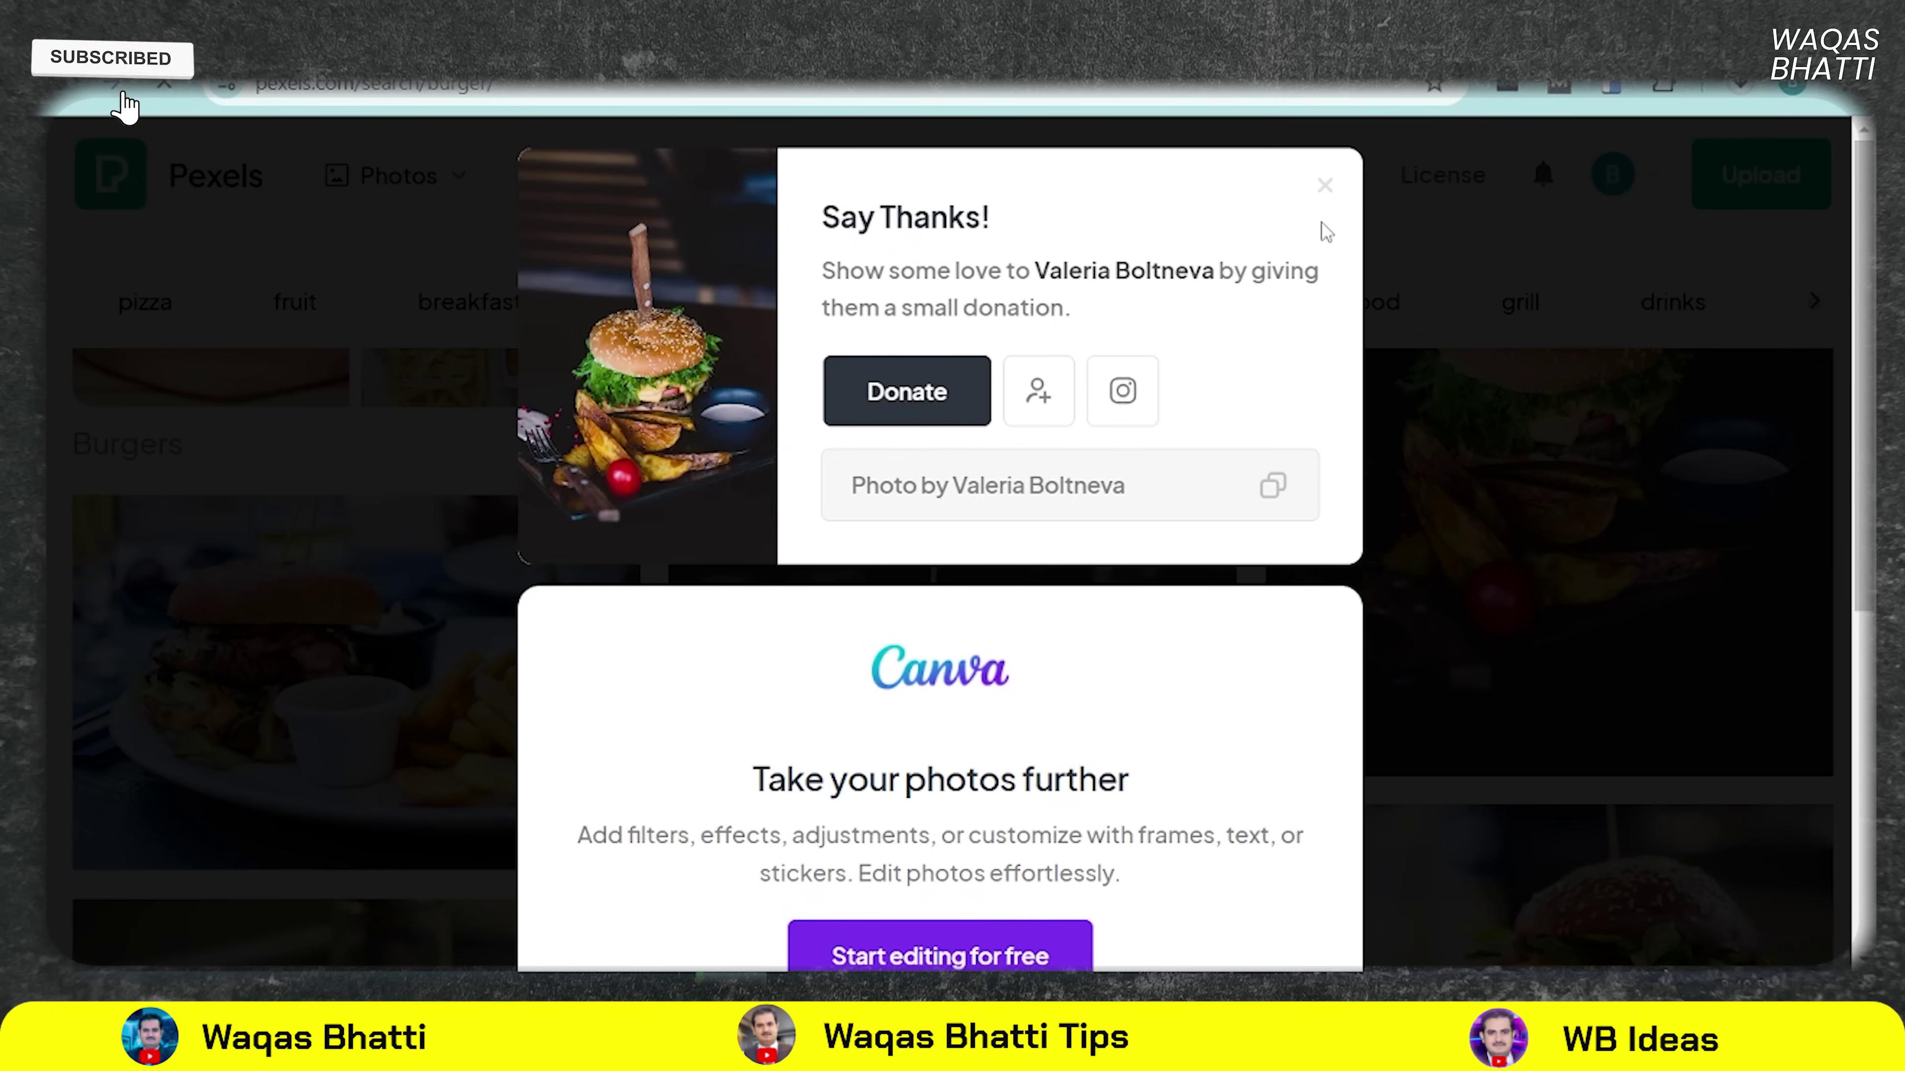
- Dismiss the donation prompt and browse the burger photo results for suitable images
{"action": "left_click", "coordinate": [1323, 189]}
{"action": "scroll", "coordinate": [1020, 725], "scroll_direction": "up", "scroll_amount": 10}
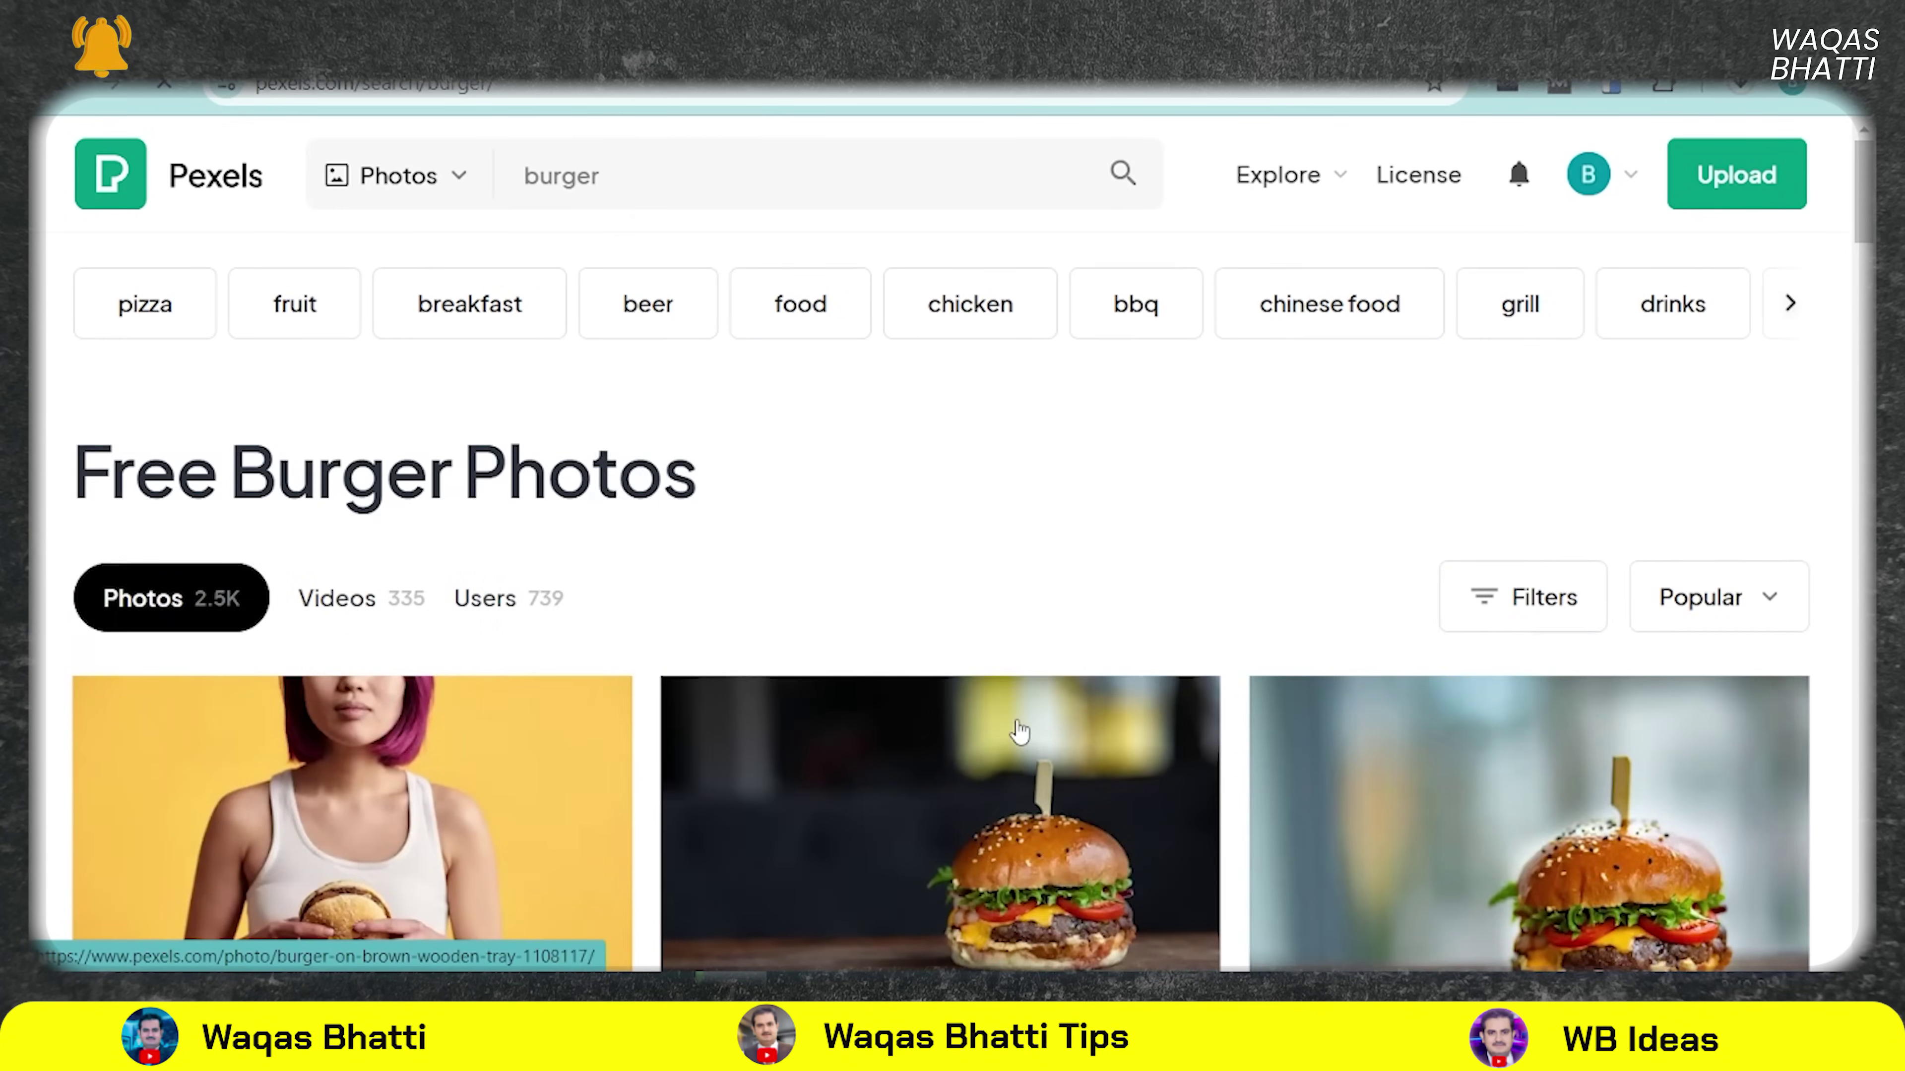
{"action": "scroll", "coordinate": [1020, 732], "scroll_direction": "down", "scroll_amount": 10}
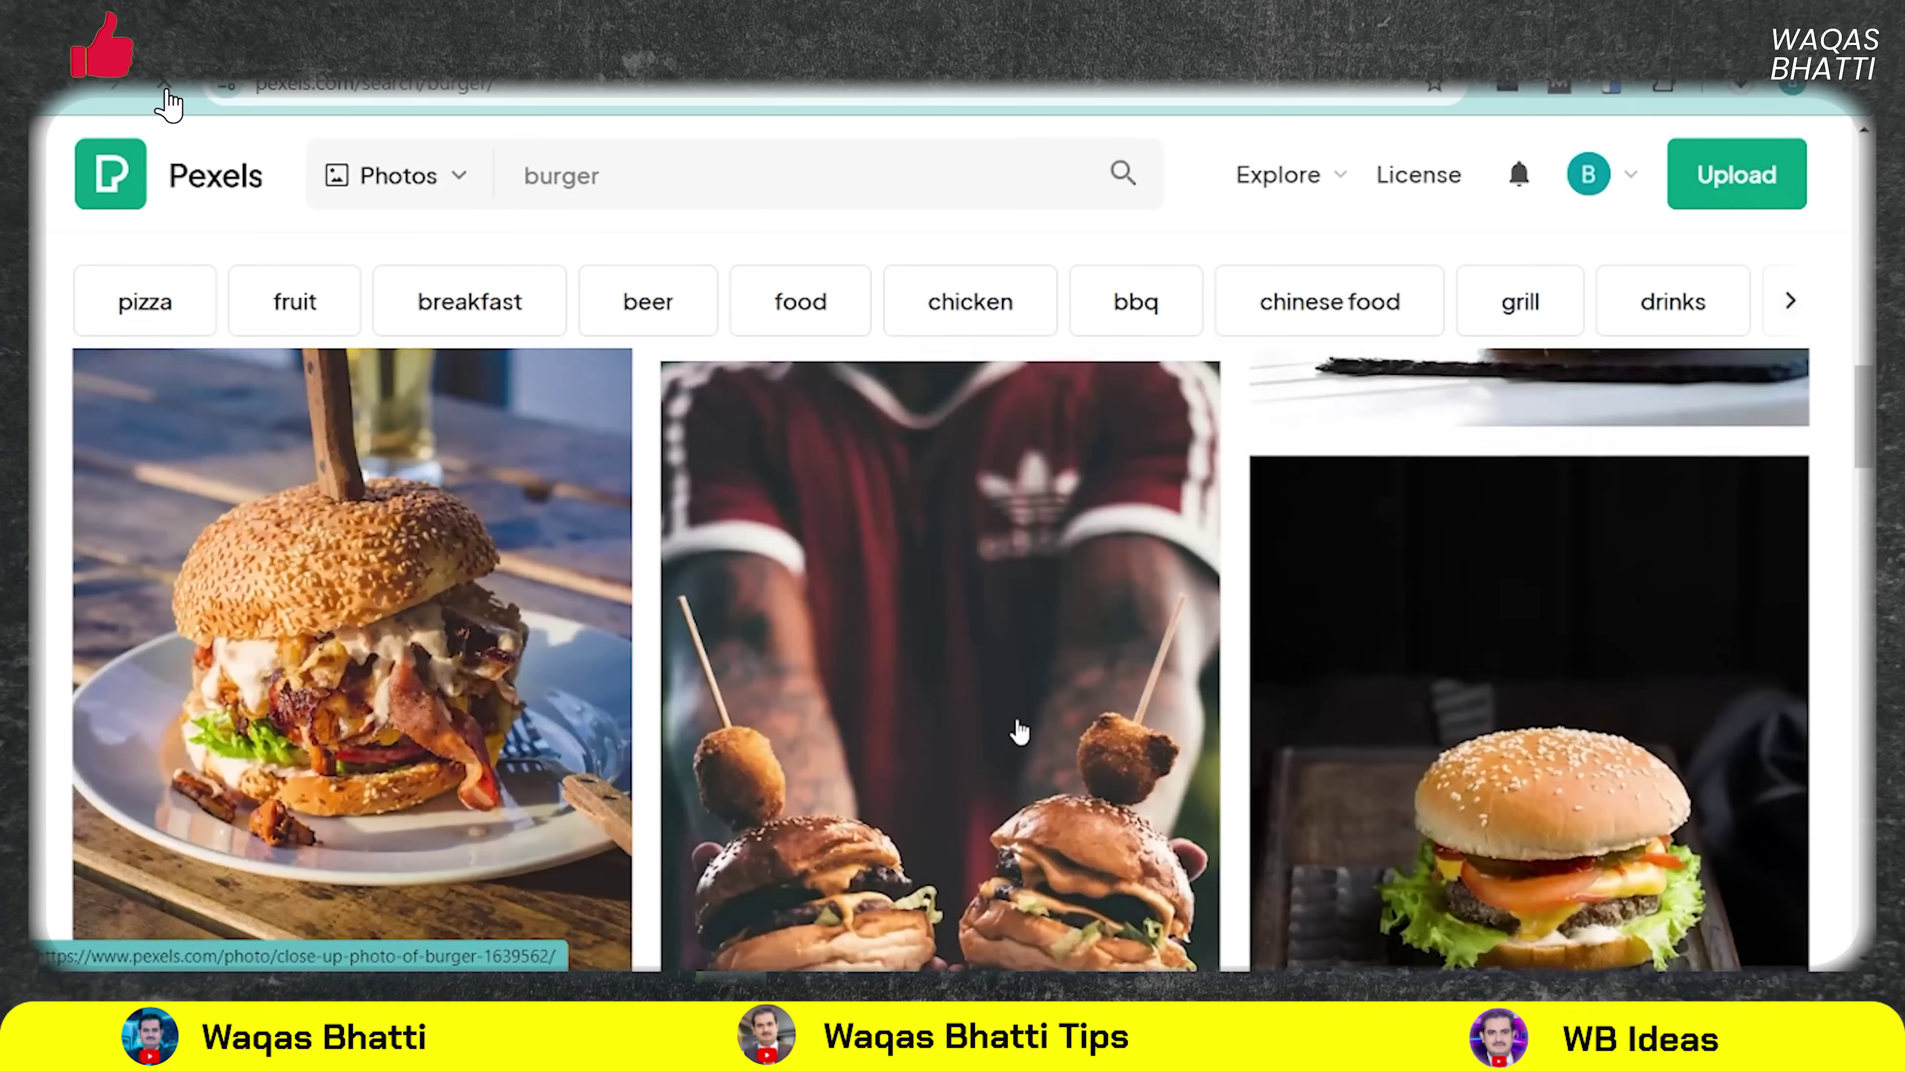
{"action": "scroll", "coordinate": [1020, 731], "scroll_direction": "down", "scroll_amount": 10}
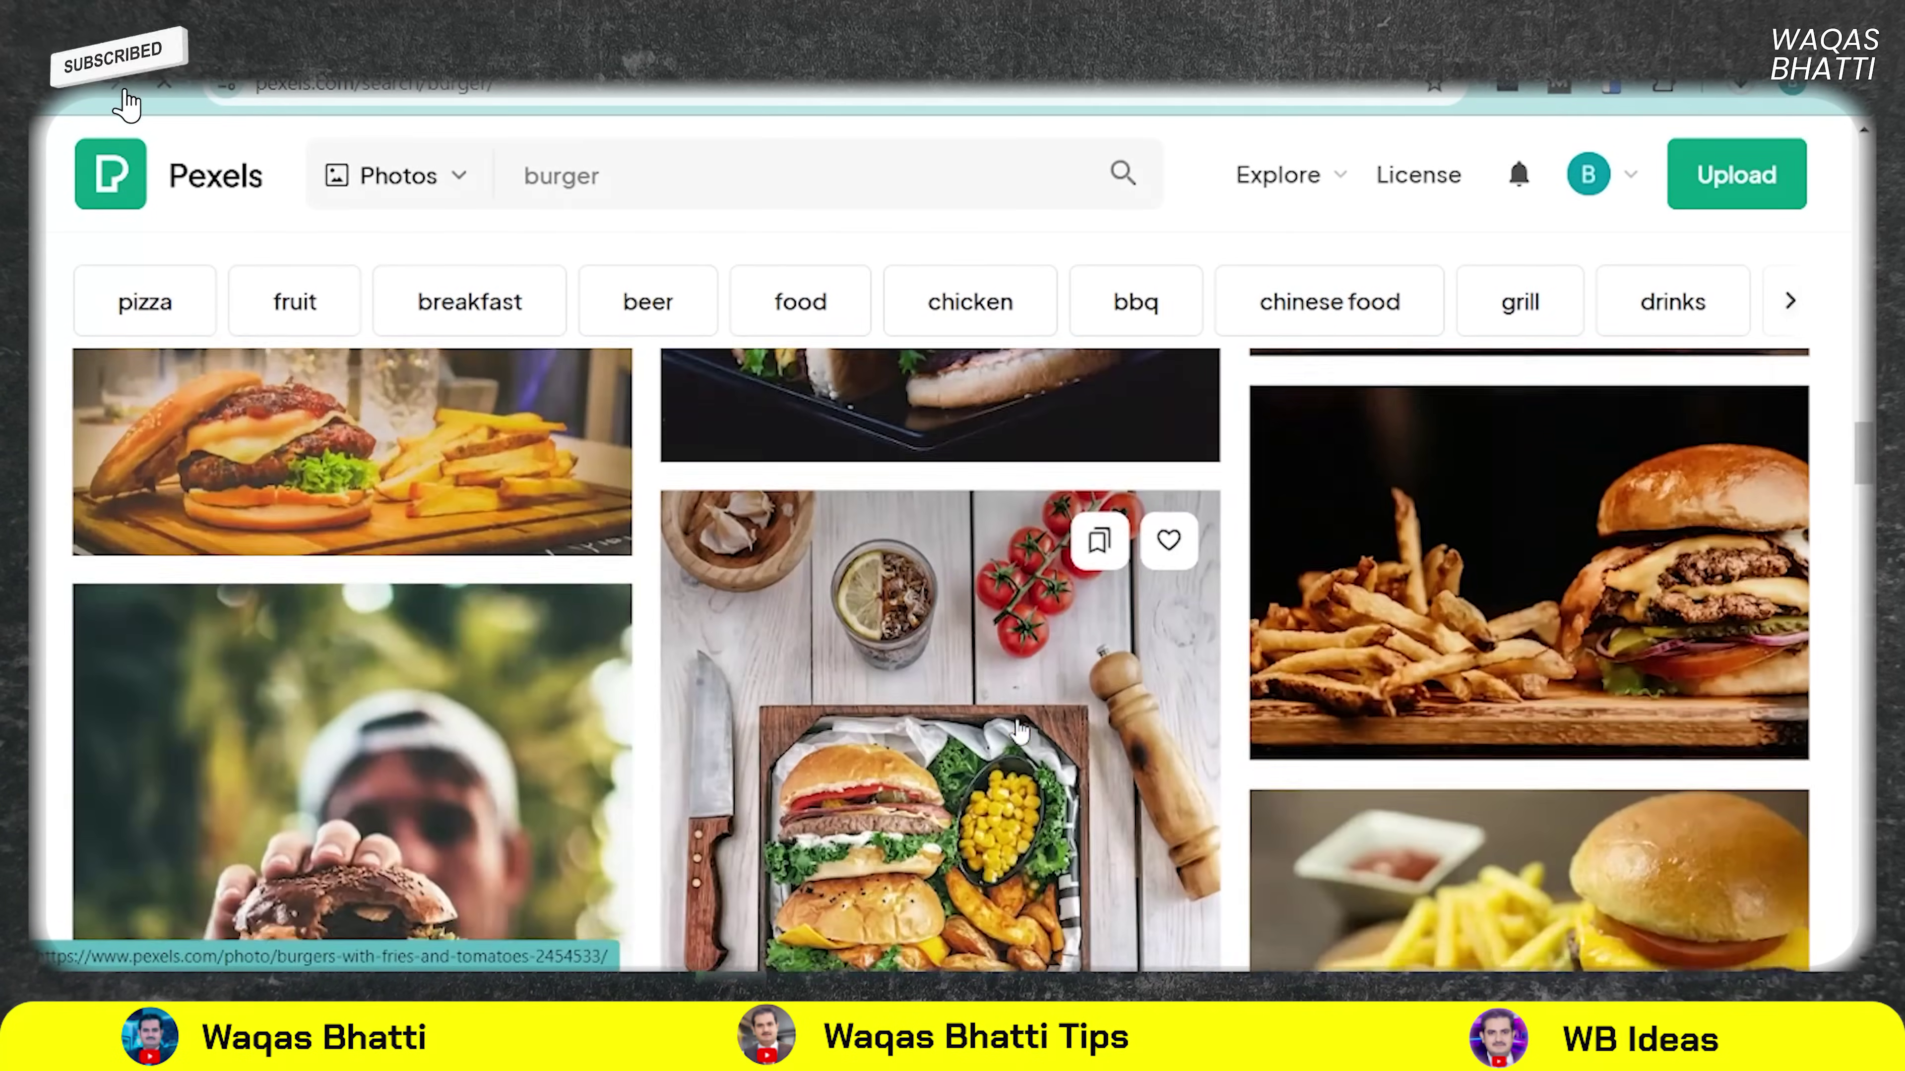
{"action": "scroll", "coordinate": [1020, 732], "scroll_direction": "down", "scroll_amount": 10}
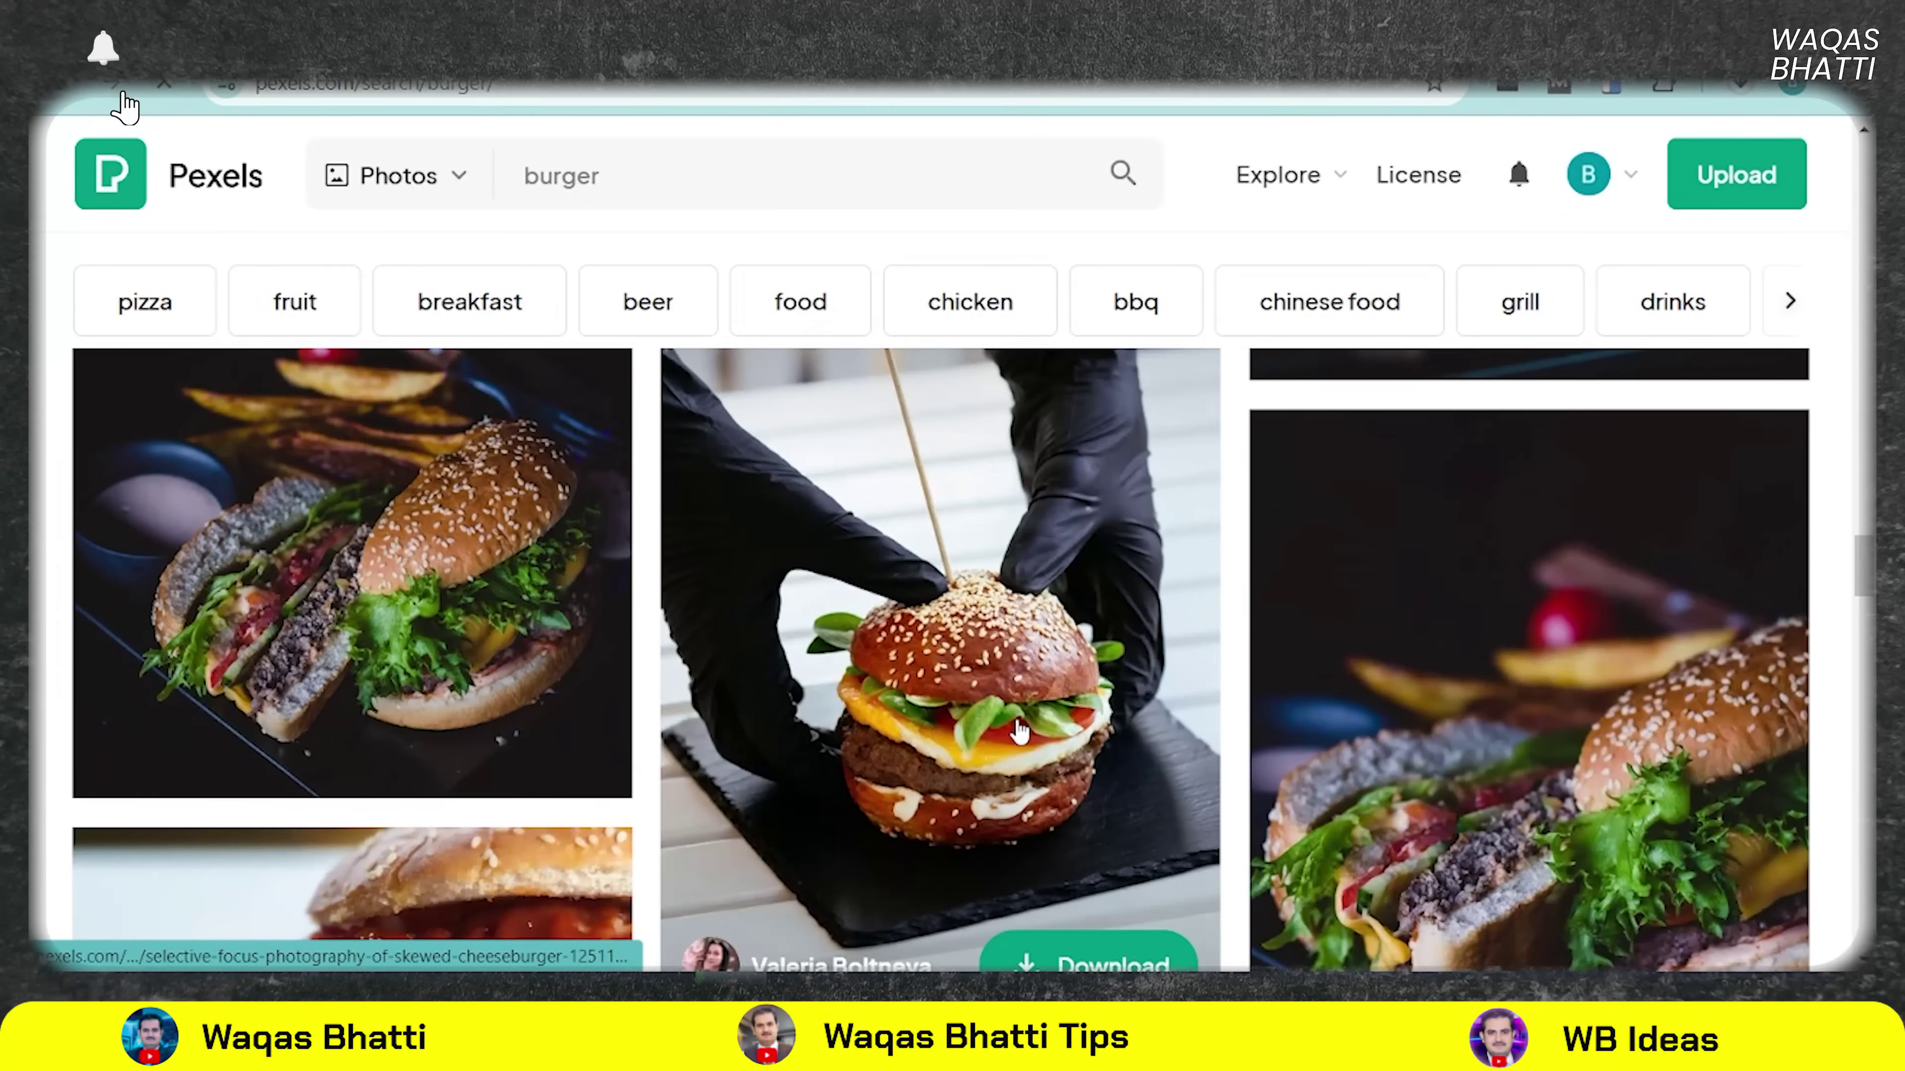
{"action": "scroll", "coordinate": [1020, 732], "scroll_direction": "down", "scroll_amount": 10}
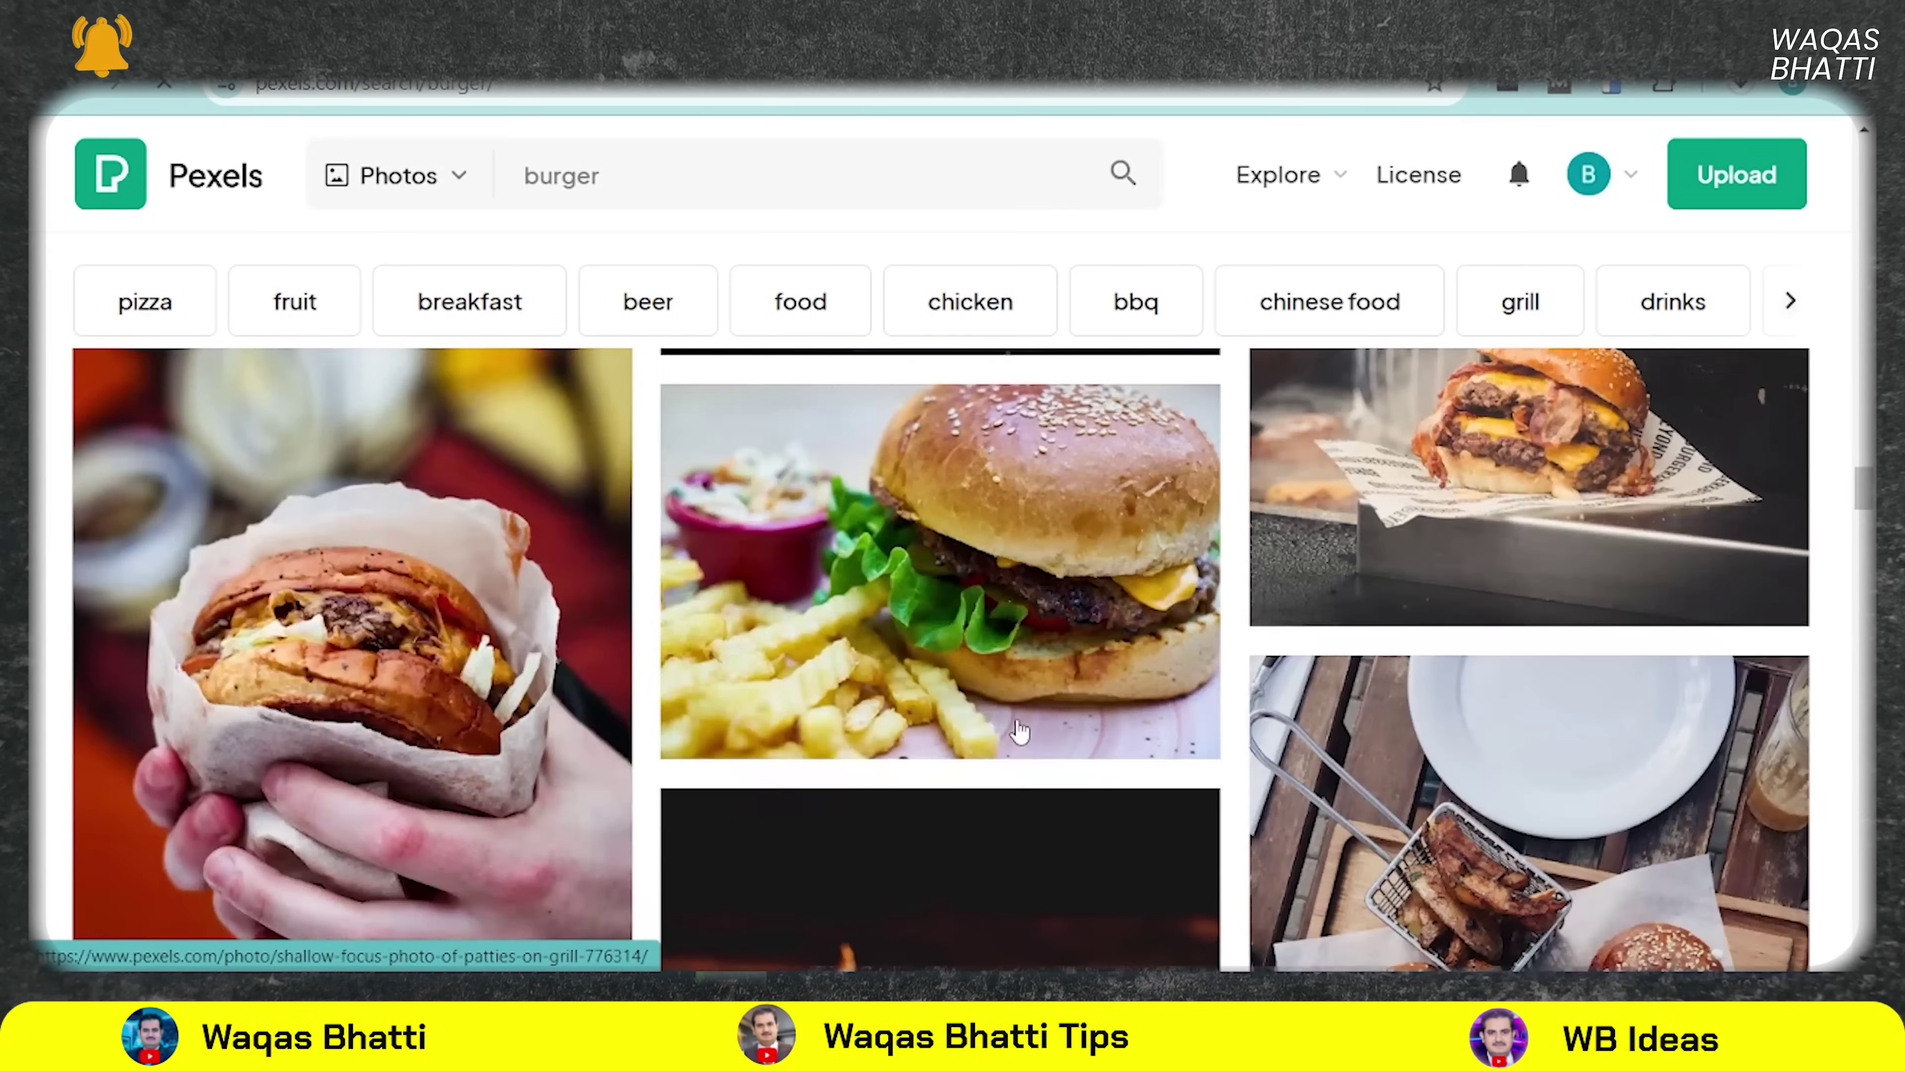
{"action": "scroll", "coordinate": [1020, 731], "scroll_direction": "down", "scroll_amount": 5}
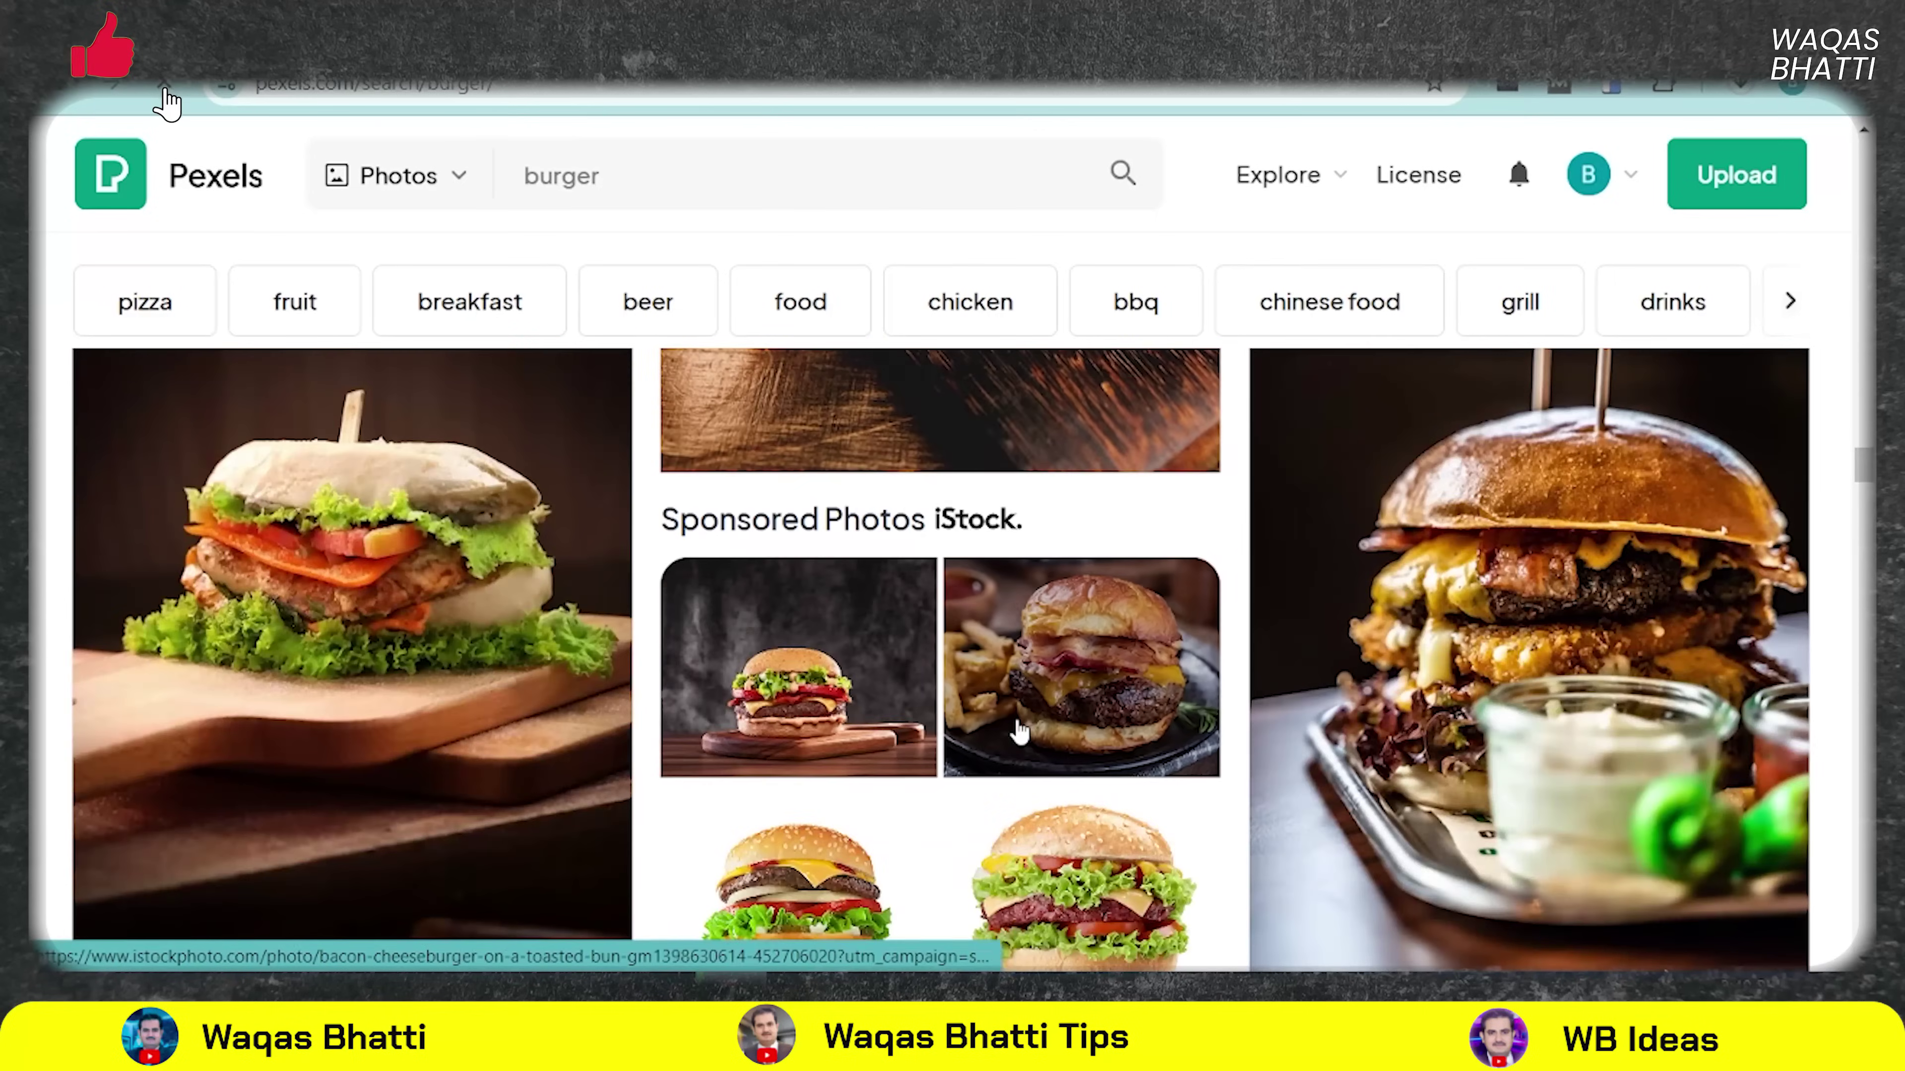
{"action": "scroll", "coordinate": [1020, 732], "scroll_direction": "down", "scroll_amount": 8}
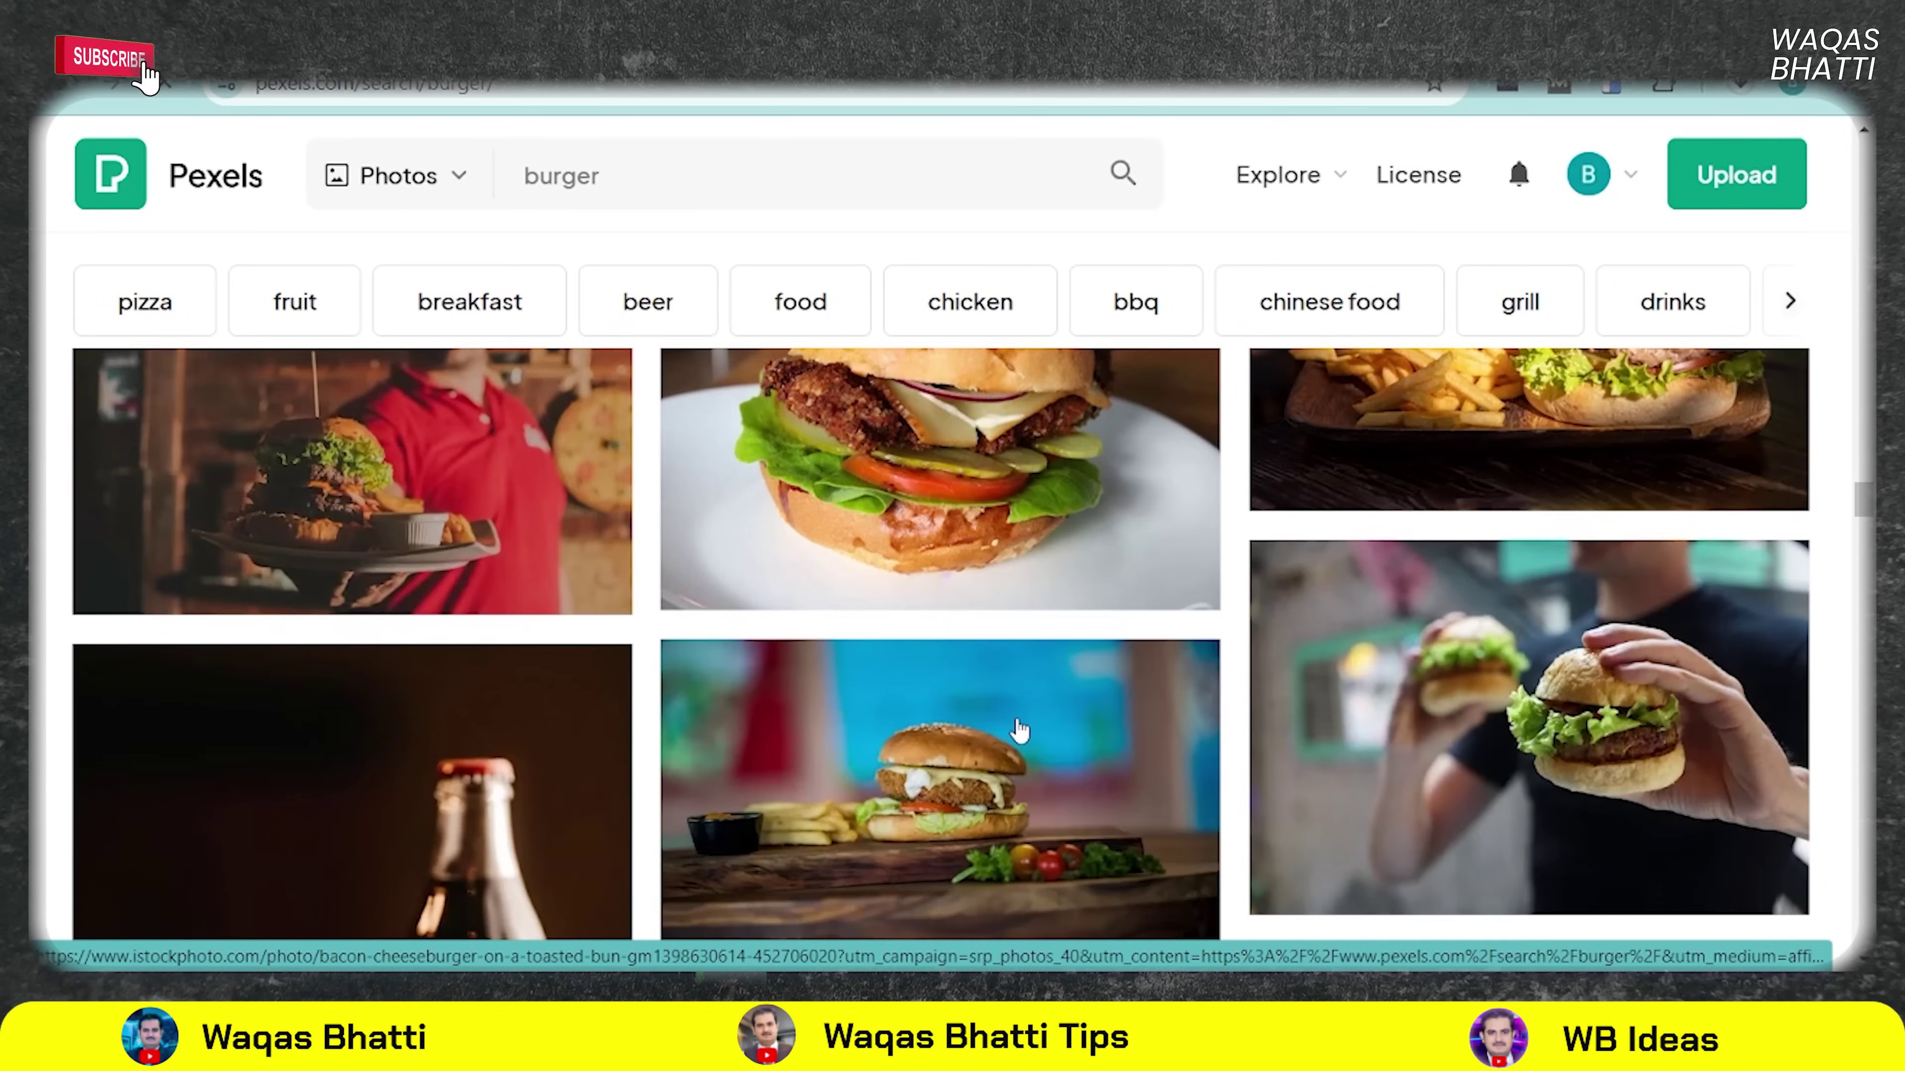
{"action": "scroll", "coordinate": [1020, 732], "scroll_direction": "down", "scroll_amount": 3}
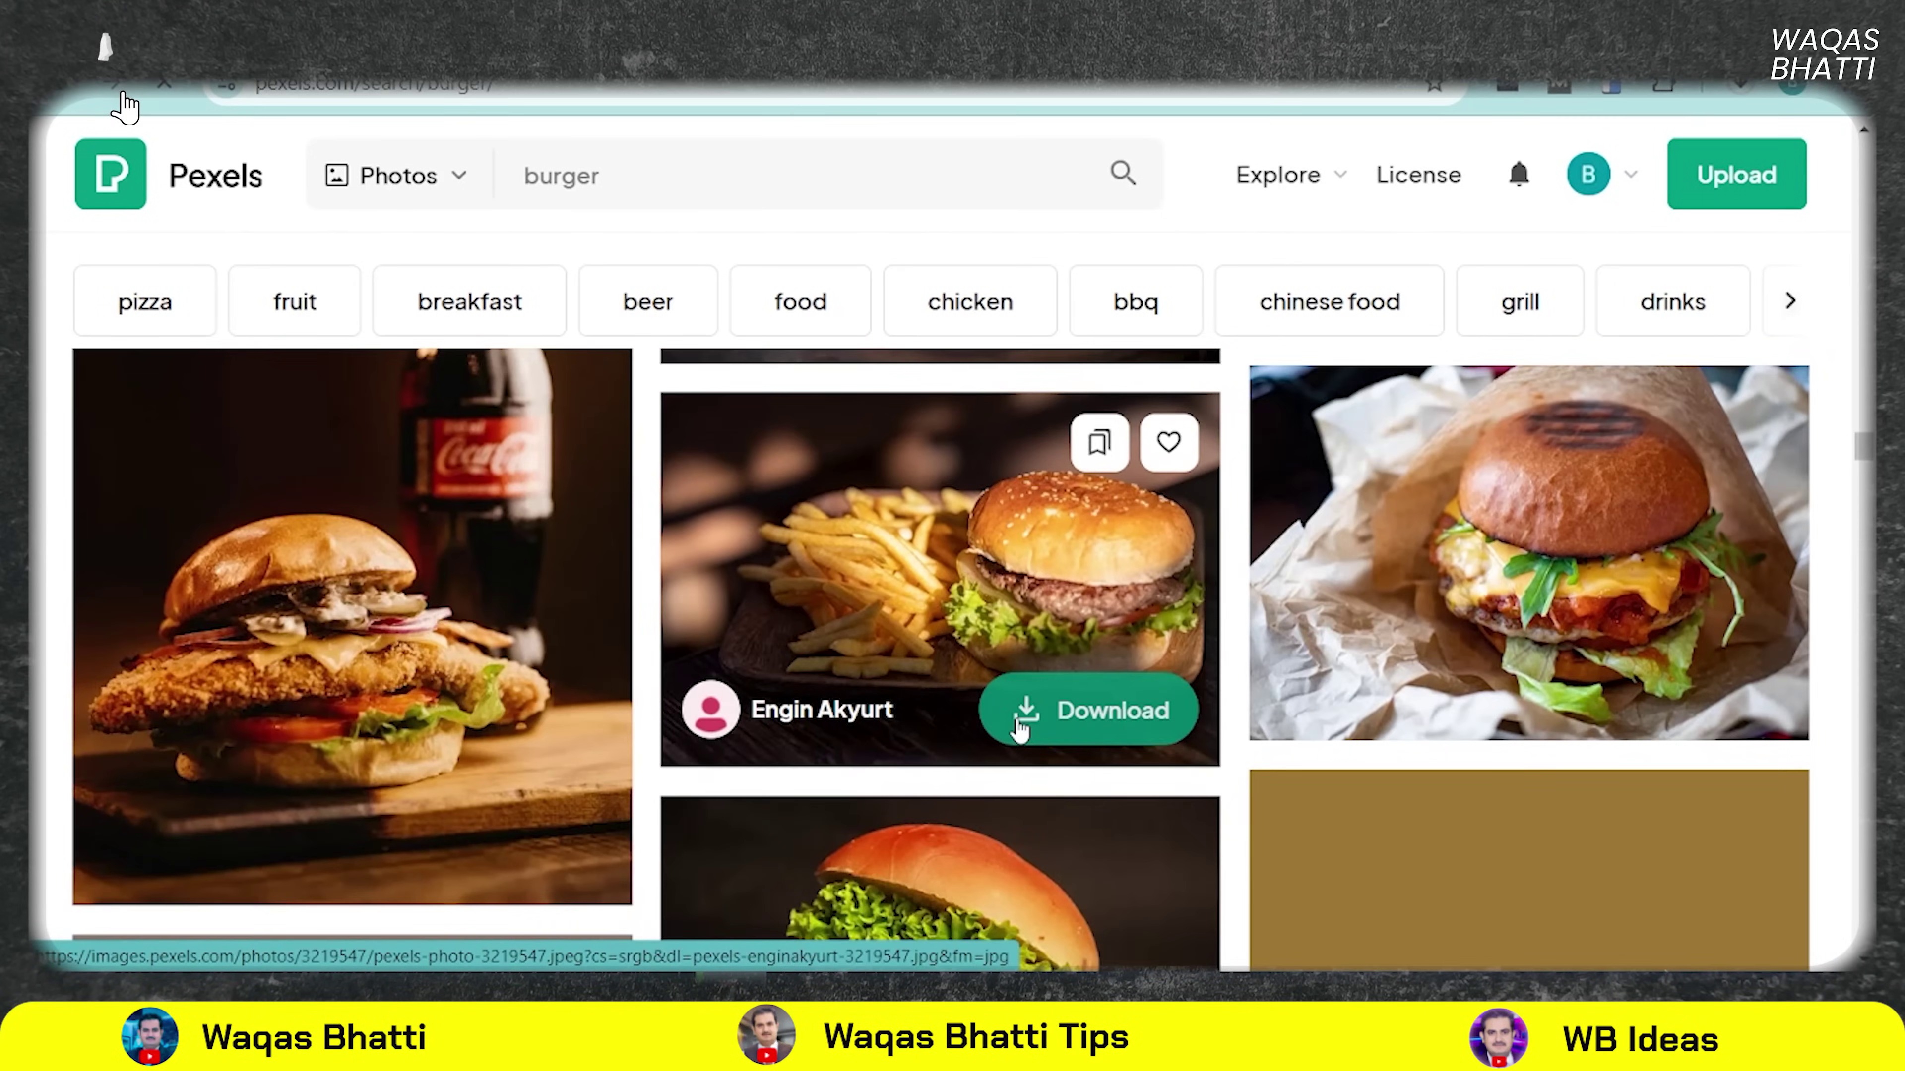
{"action": "scroll", "coordinate": [1020, 732], "scroll_direction": "down", "scroll_amount": 8}
{"action": "scroll", "coordinate": [1019, 731], "scroll_direction": "up", "scroll_amount": 5}
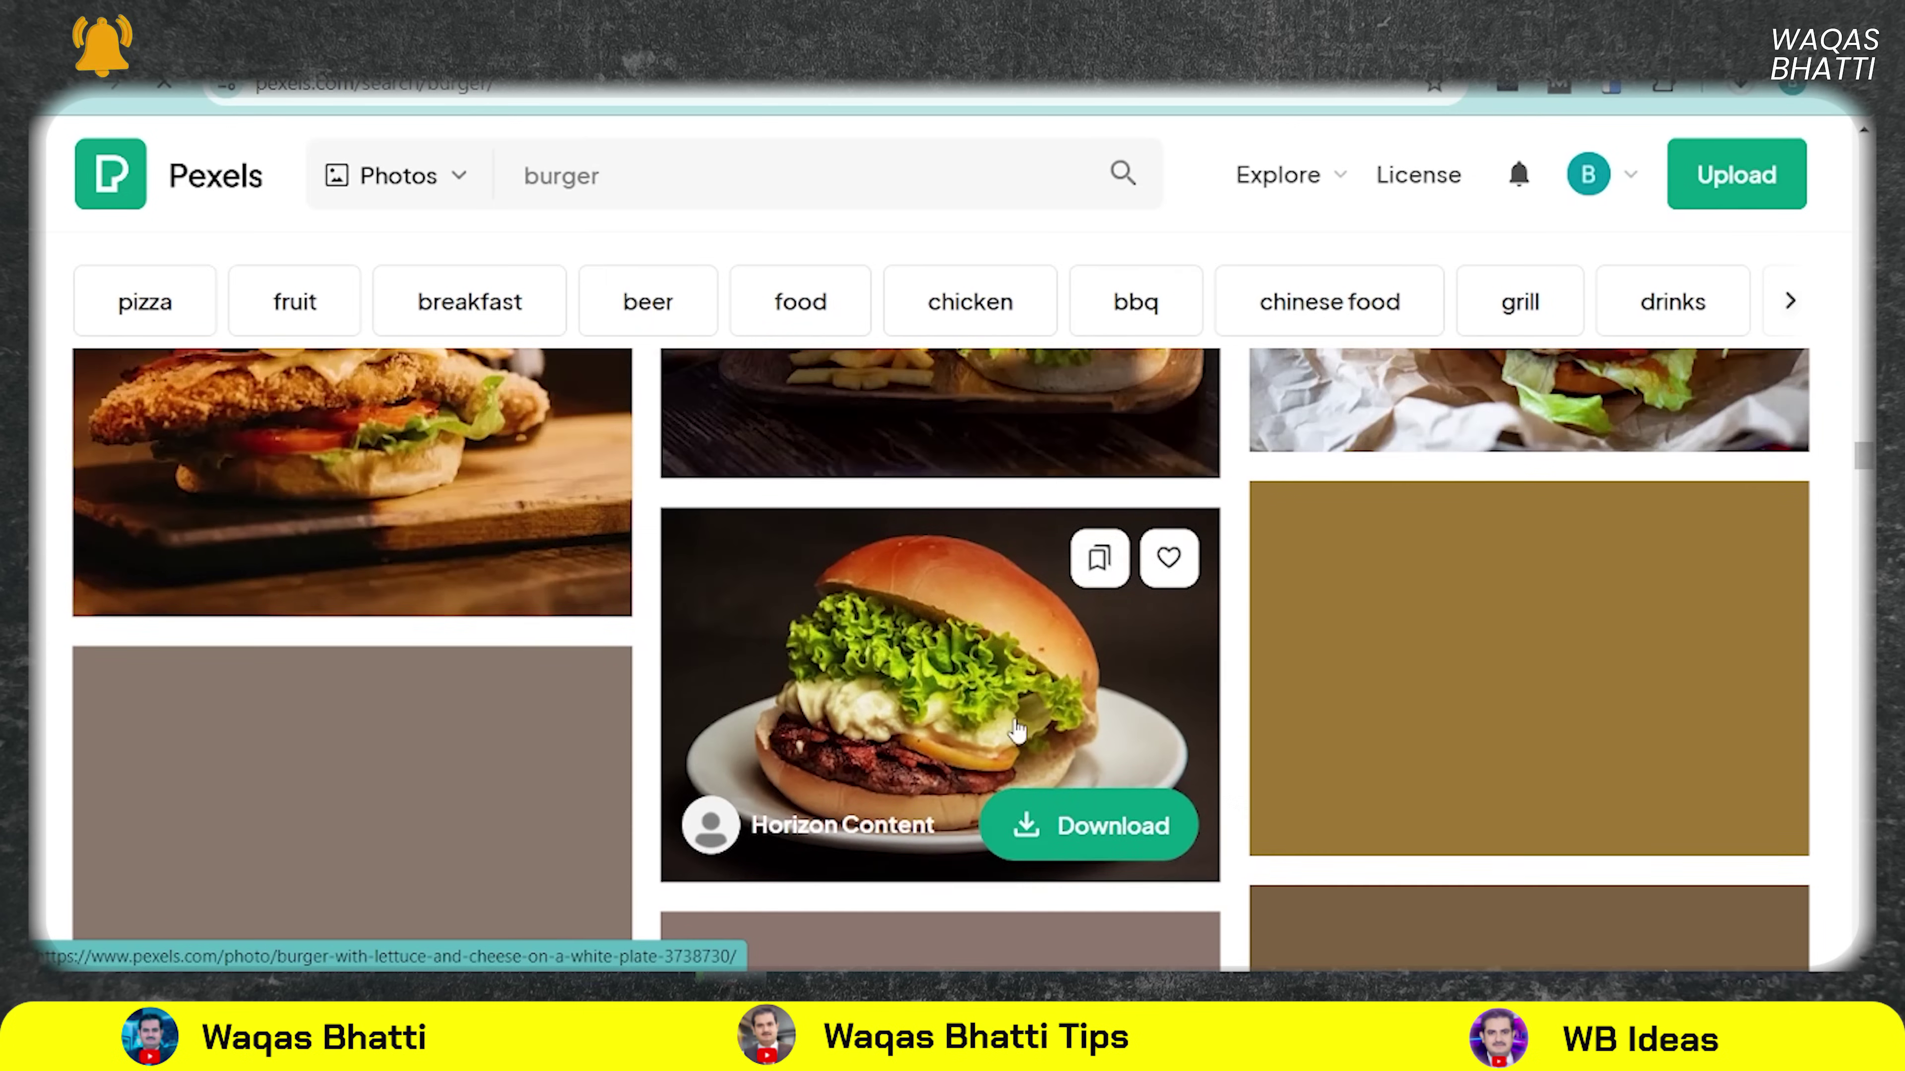
{"action": "scroll", "coordinate": [1016, 728], "scroll_direction": "up", "scroll_amount": 6}
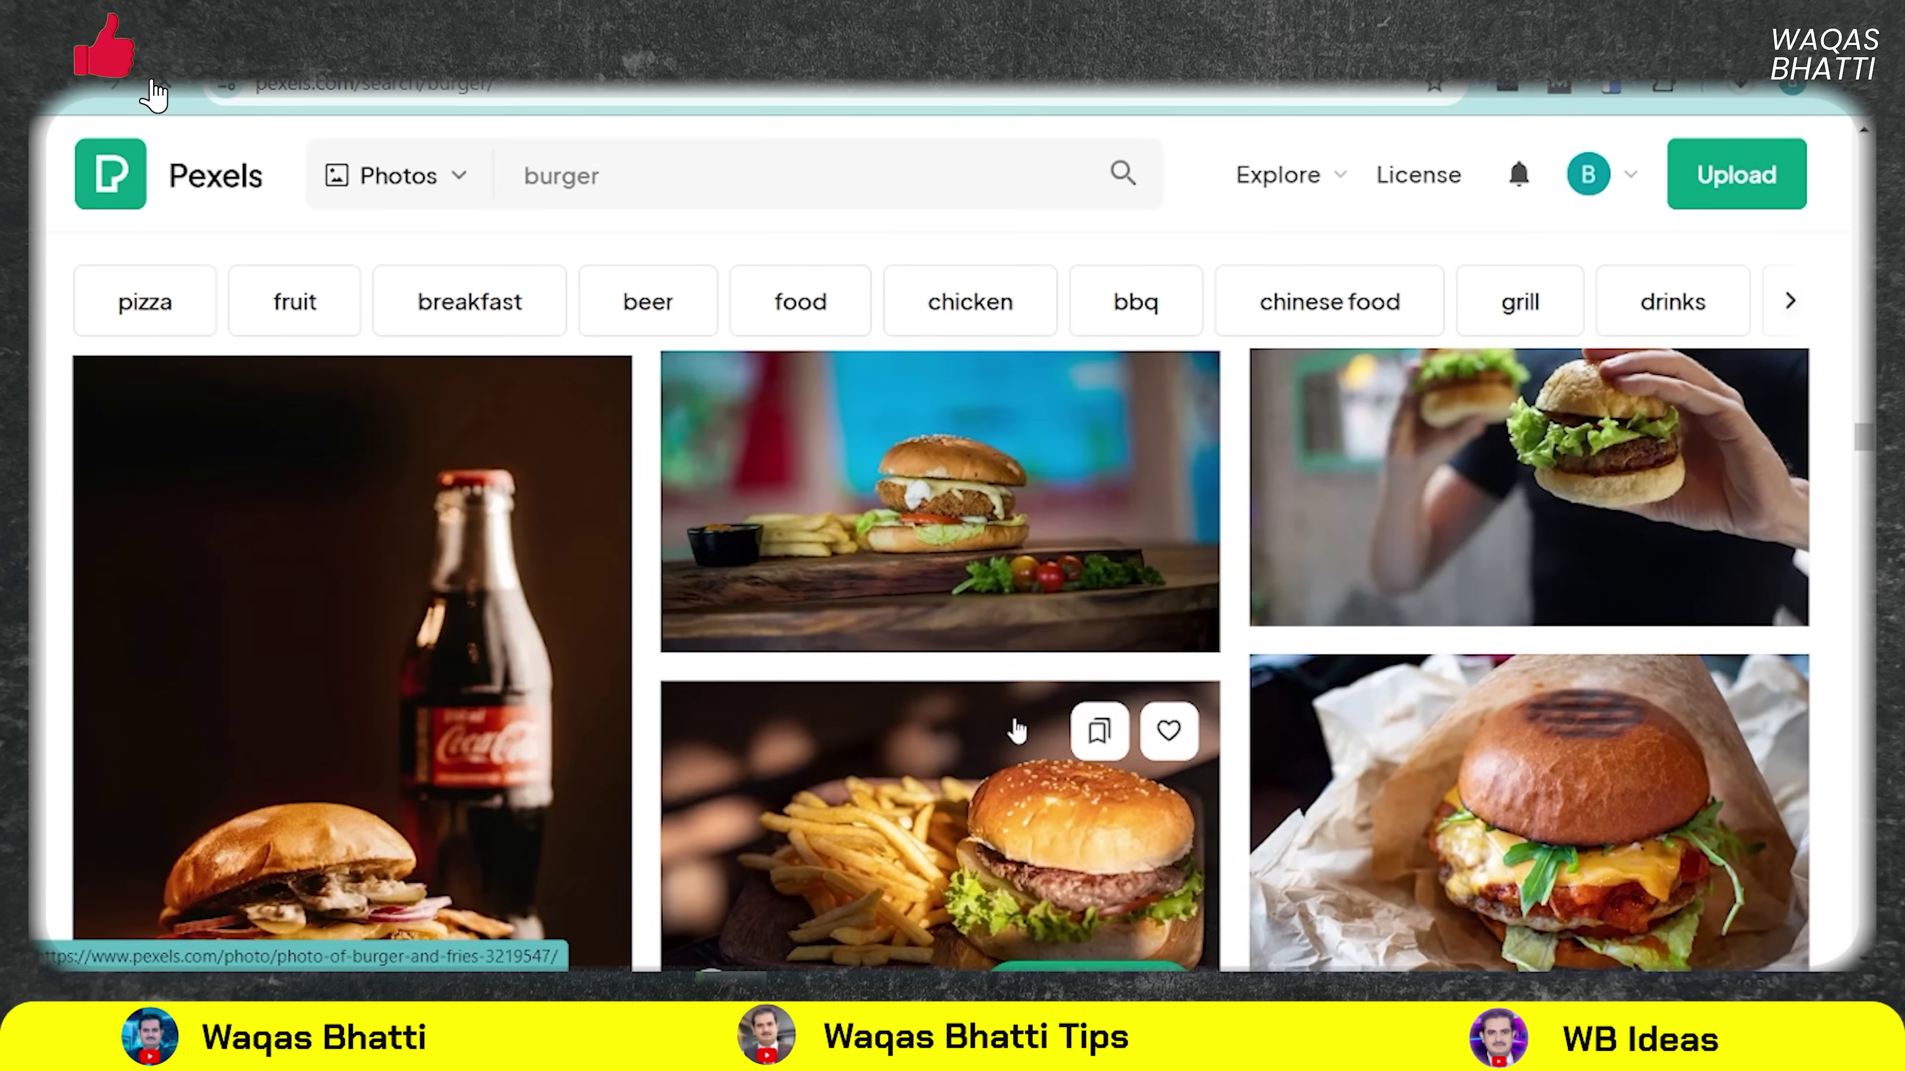
{"action": "scroll", "coordinate": [1016, 732], "scroll_direction": "down", "scroll_amount": 1}
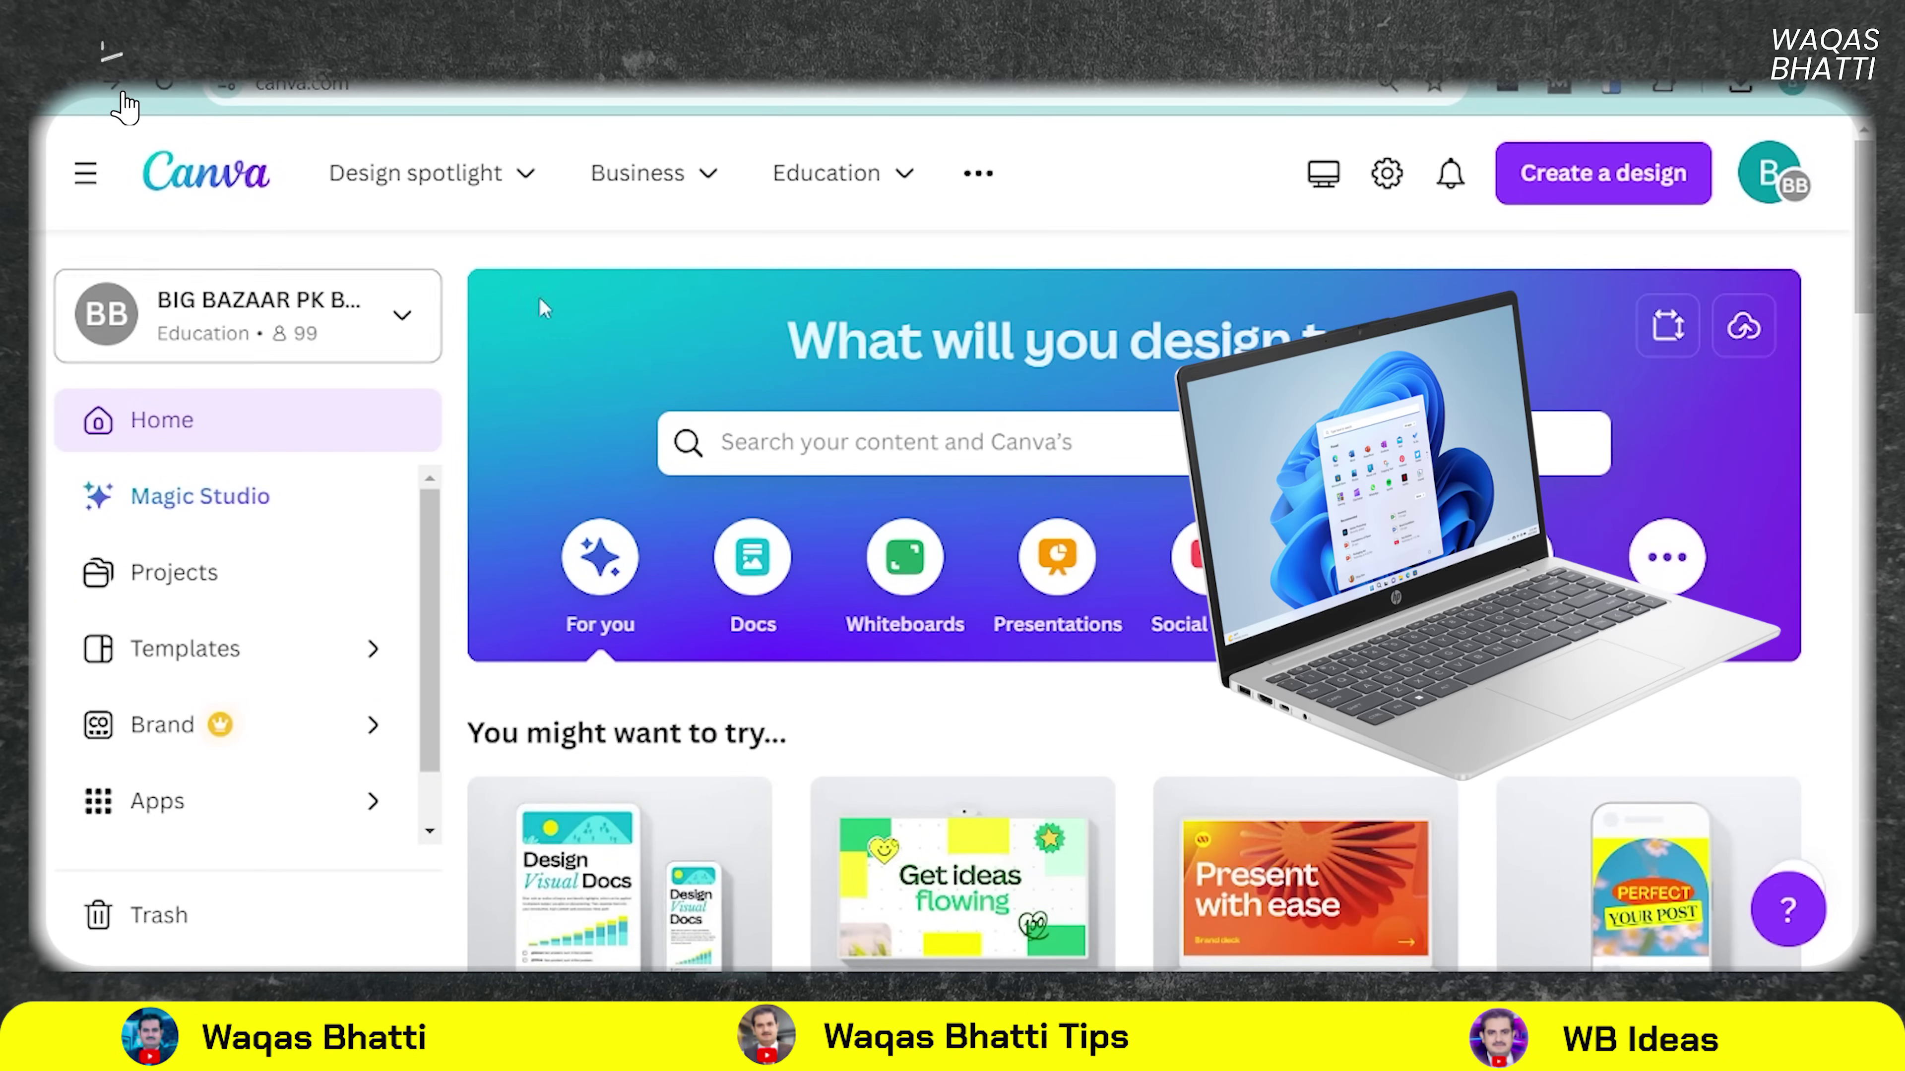
- Switch to Canva and create a new blank Video design at 1920 × 1080 px
{"action": "scroll", "coordinate": [1033, 426], "scroll_direction": "down", "scroll_amount": 10}
{"action": "scroll", "coordinate": [1034, 425], "scroll_direction": "up", "scroll_amount": 7}
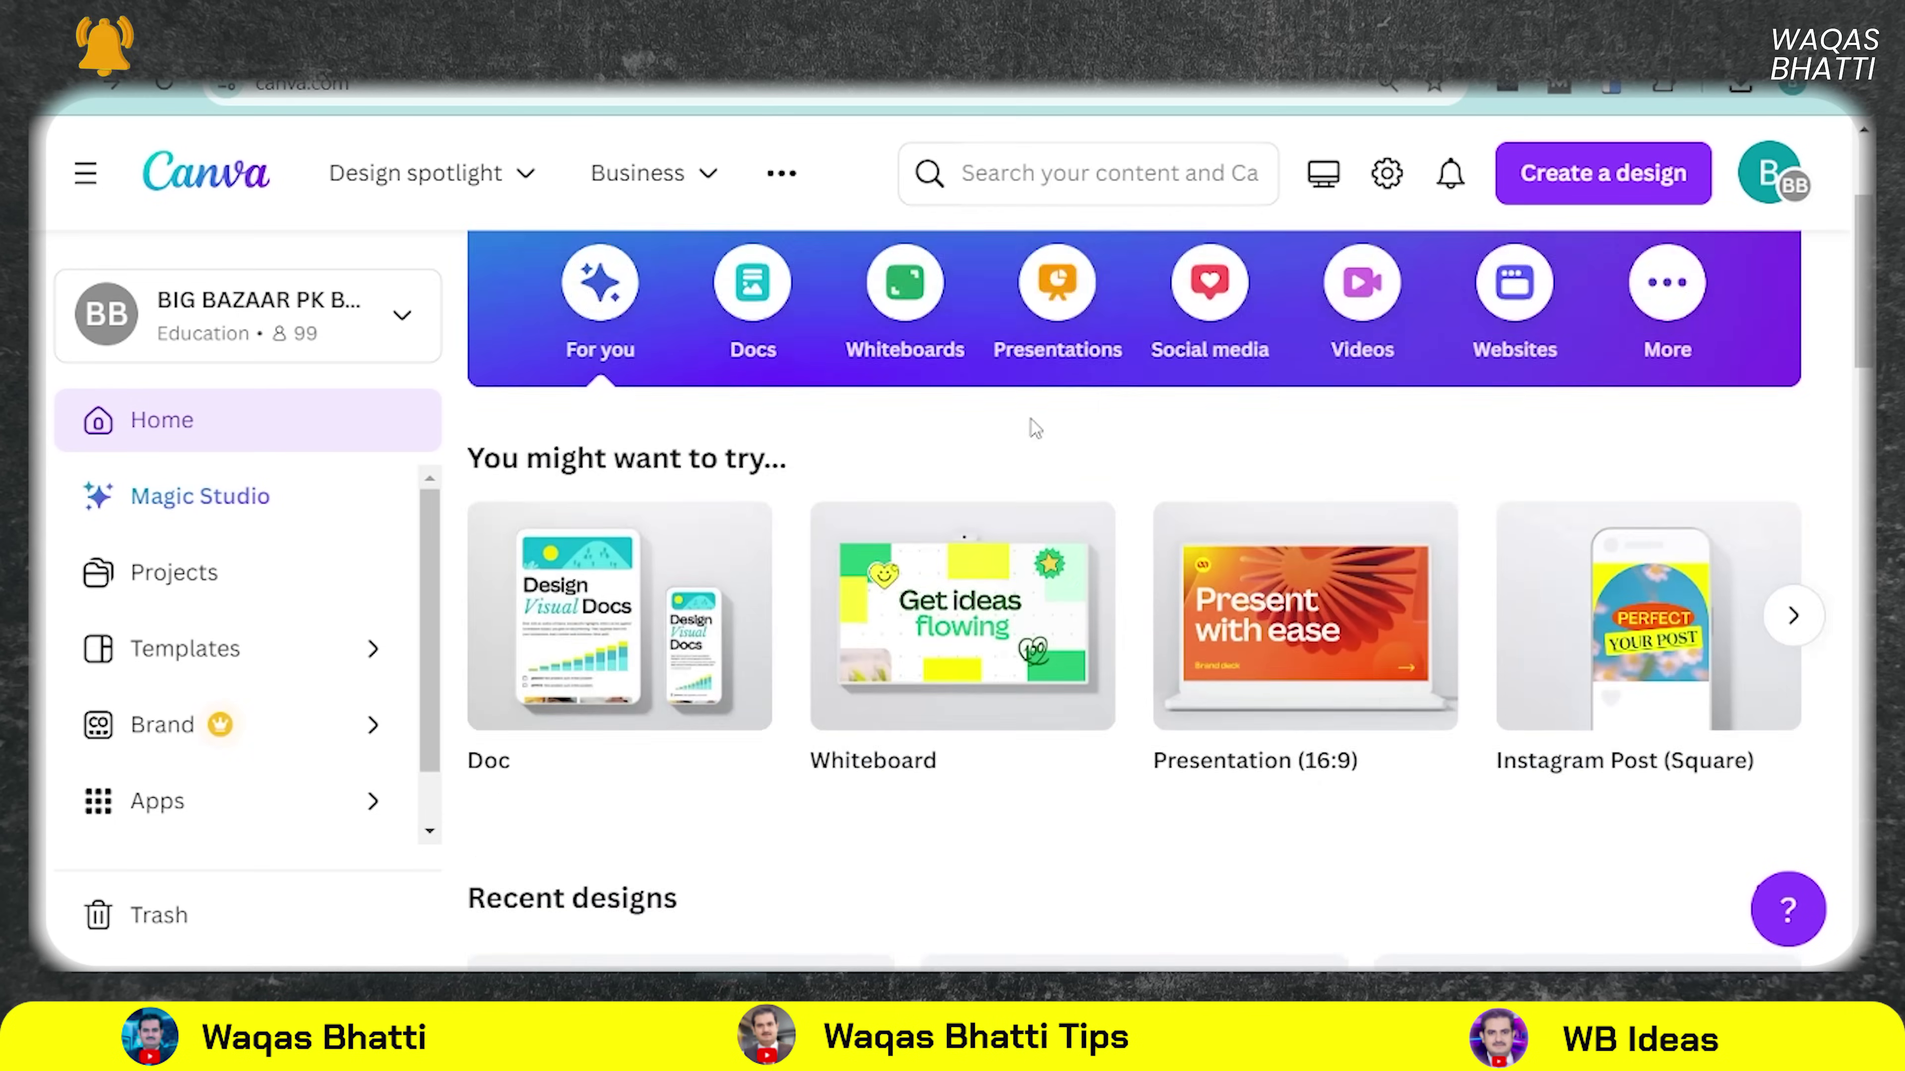
{"action": "scroll", "coordinate": [1033, 424], "scroll_direction": "up", "scroll_amount": 3}
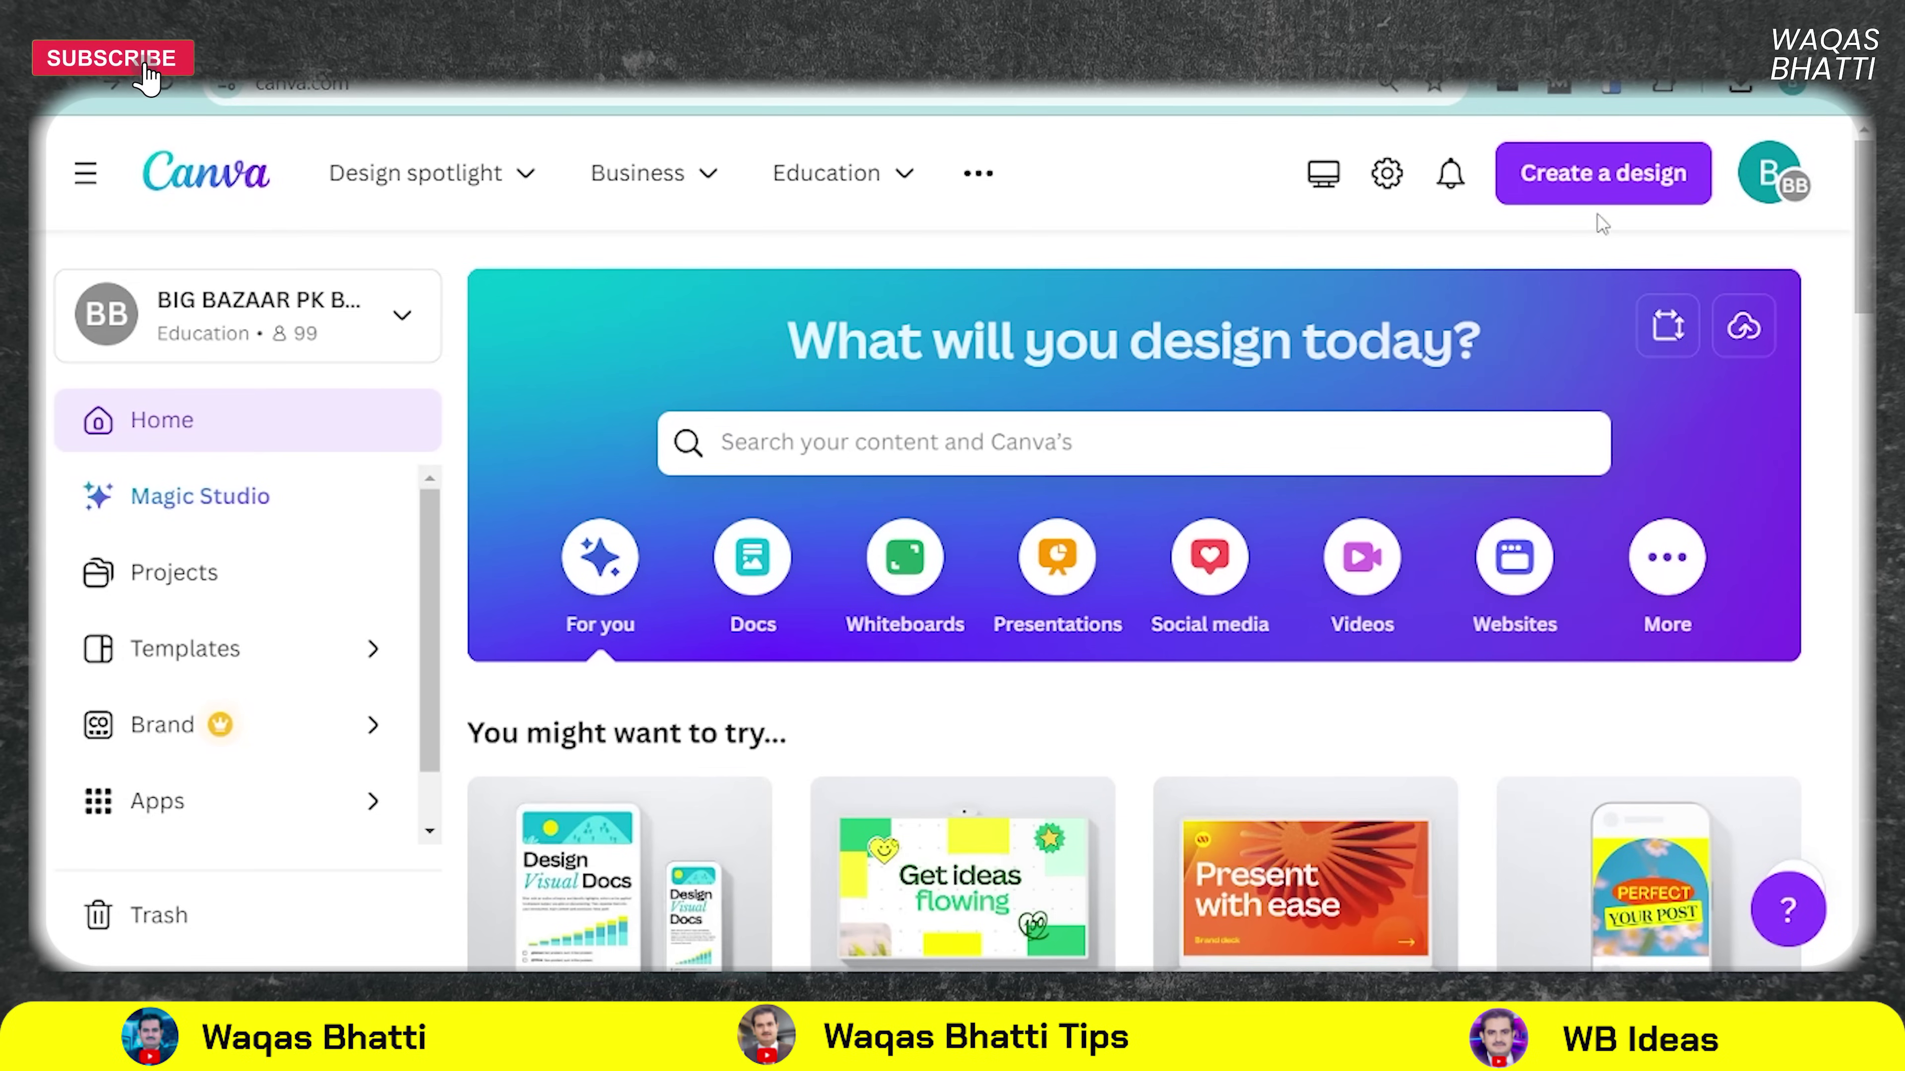
{"action": "left_click", "coordinate": [1600, 180]}
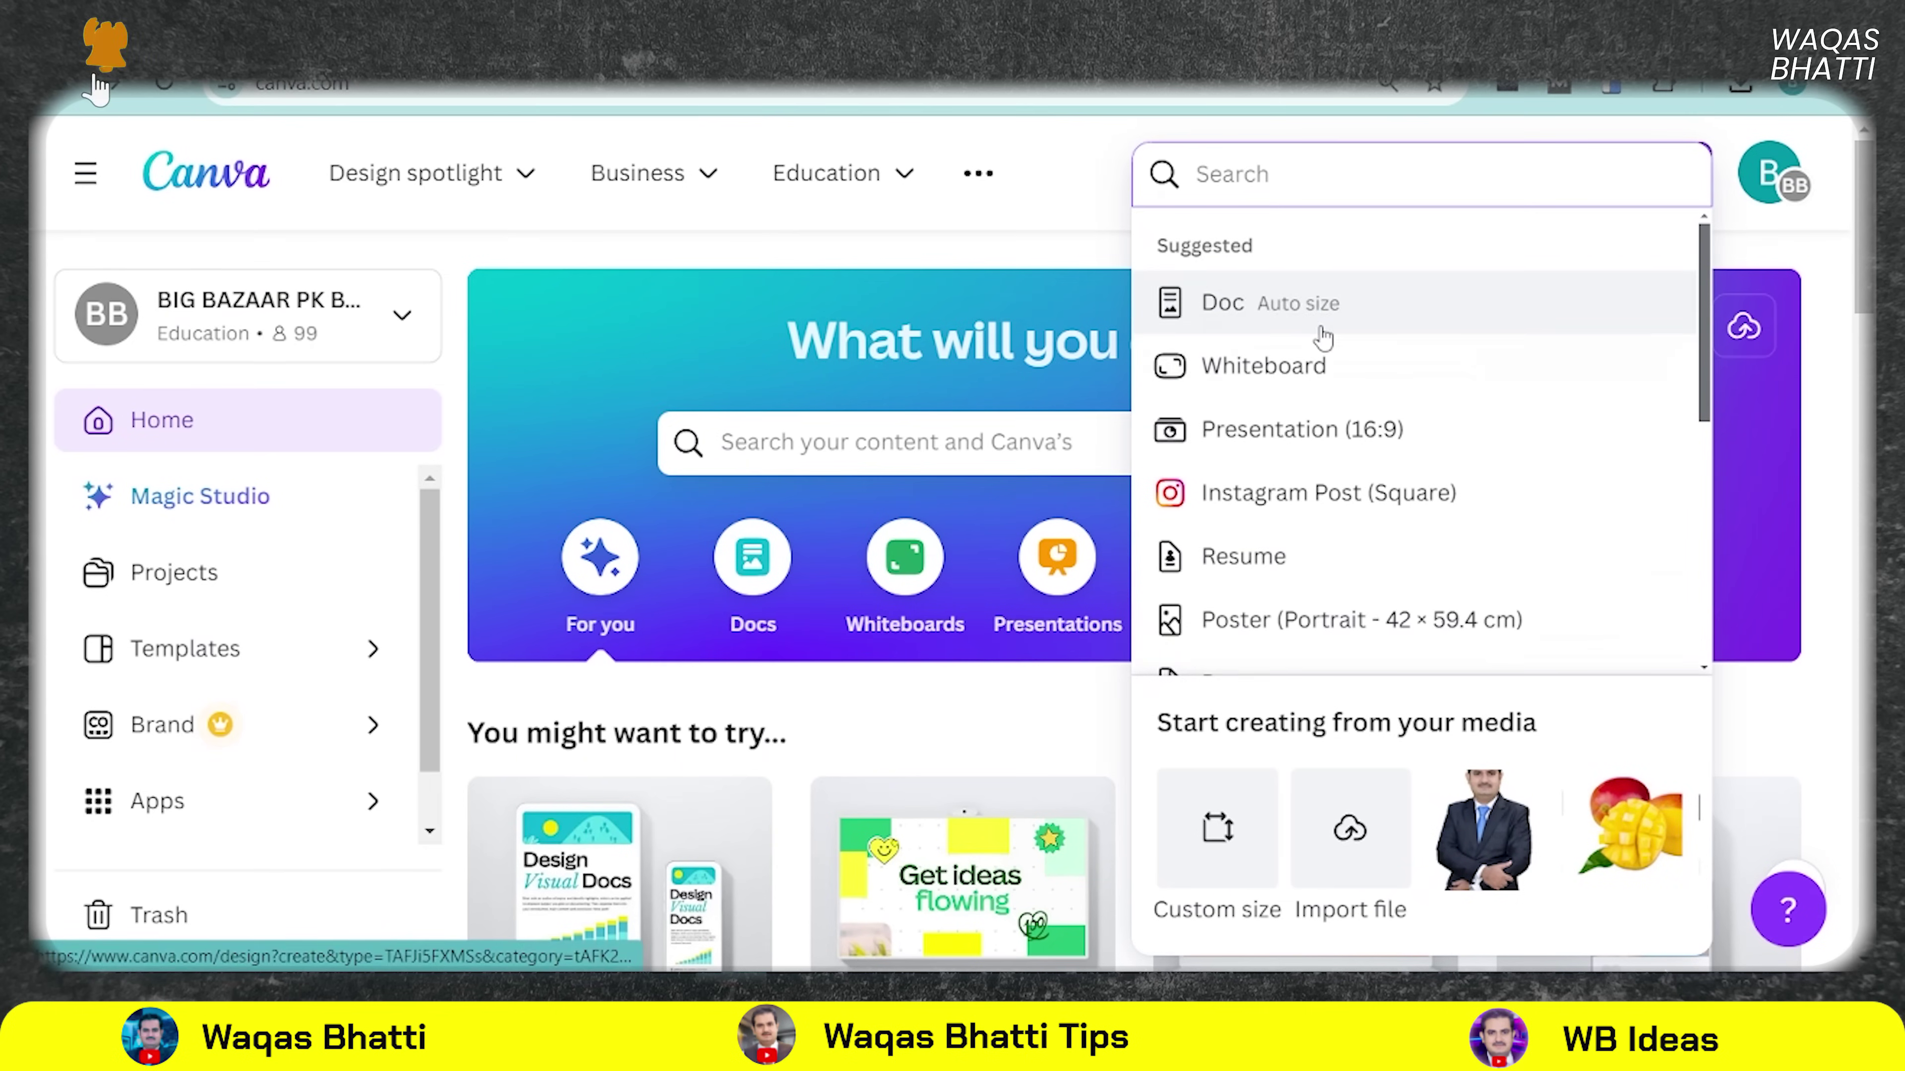
{"action": "scroll", "coordinate": [1323, 338], "scroll_direction": "down", "scroll_amount": 3}
{"action": "scroll", "coordinate": [1326, 413], "scroll_direction": "down", "scroll_amount": 2}
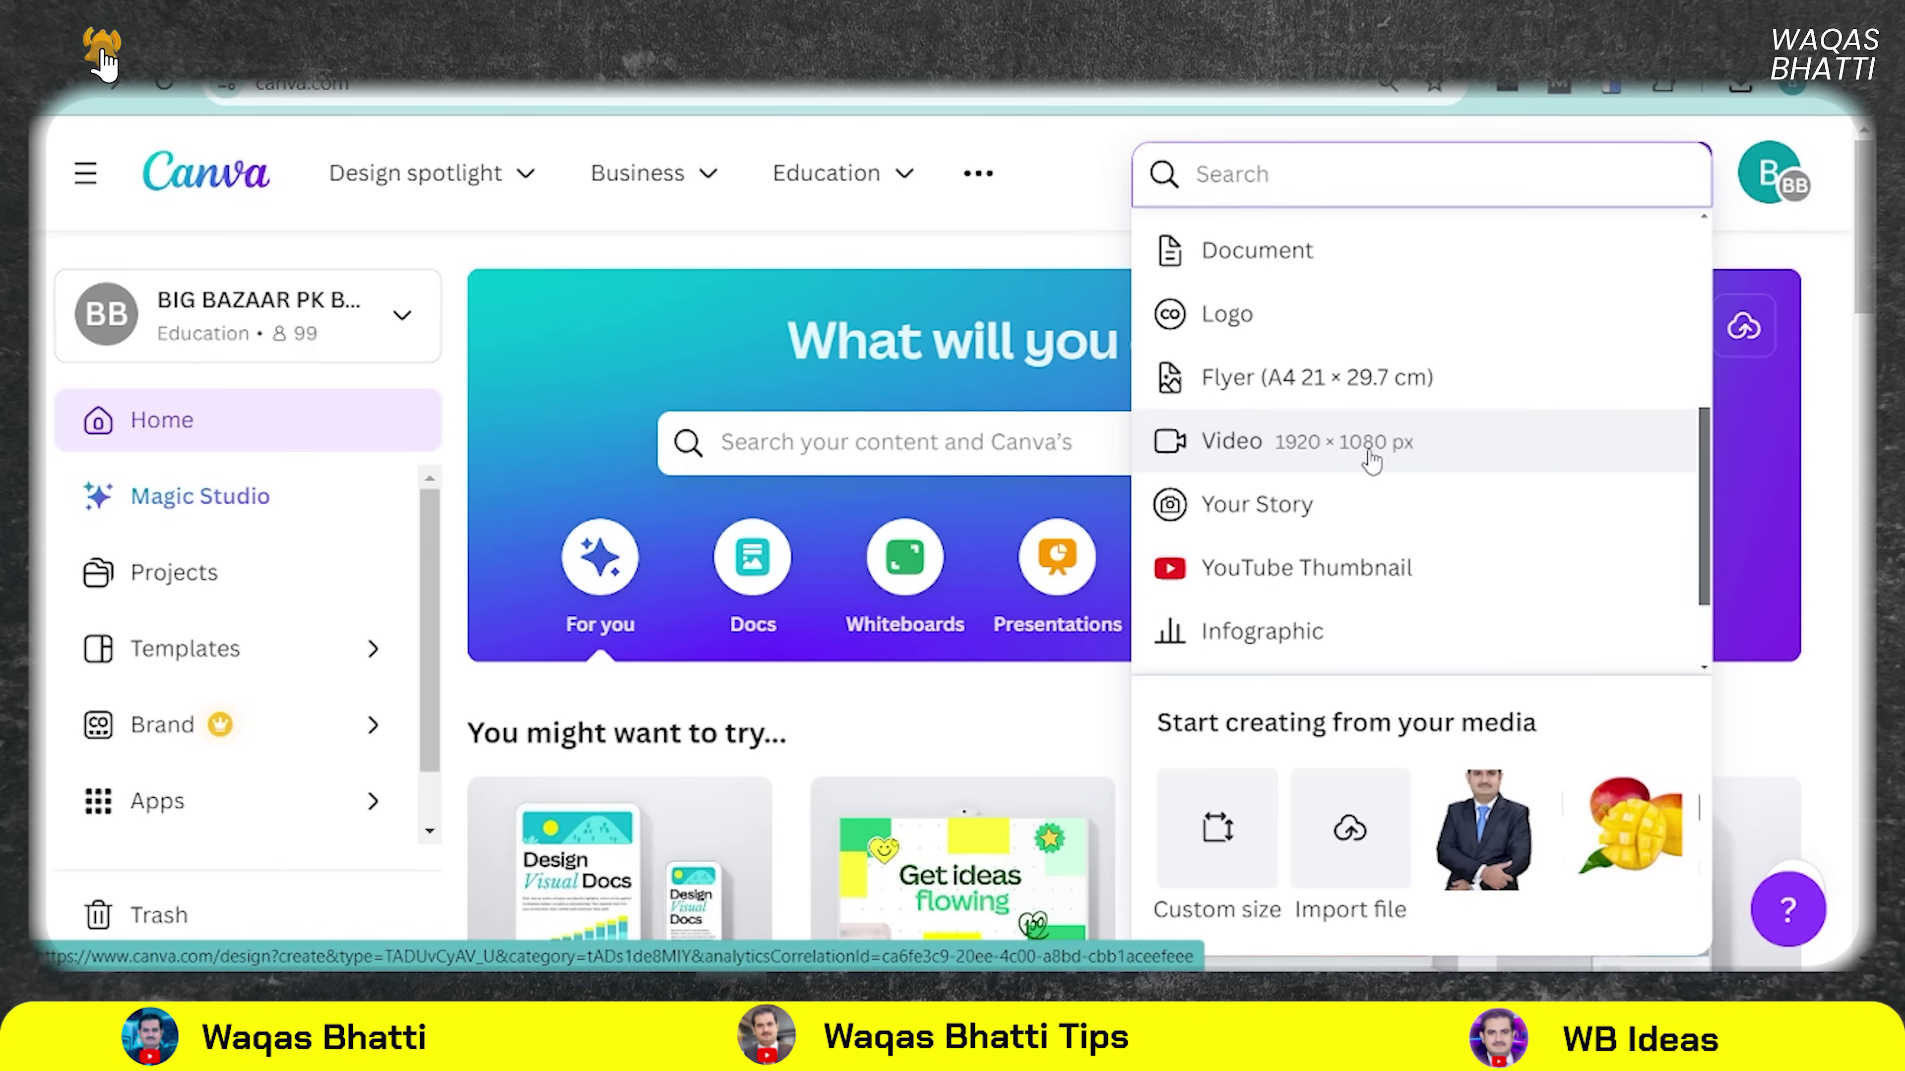
{"action": "left_click", "coordinate": [1342, 469]}
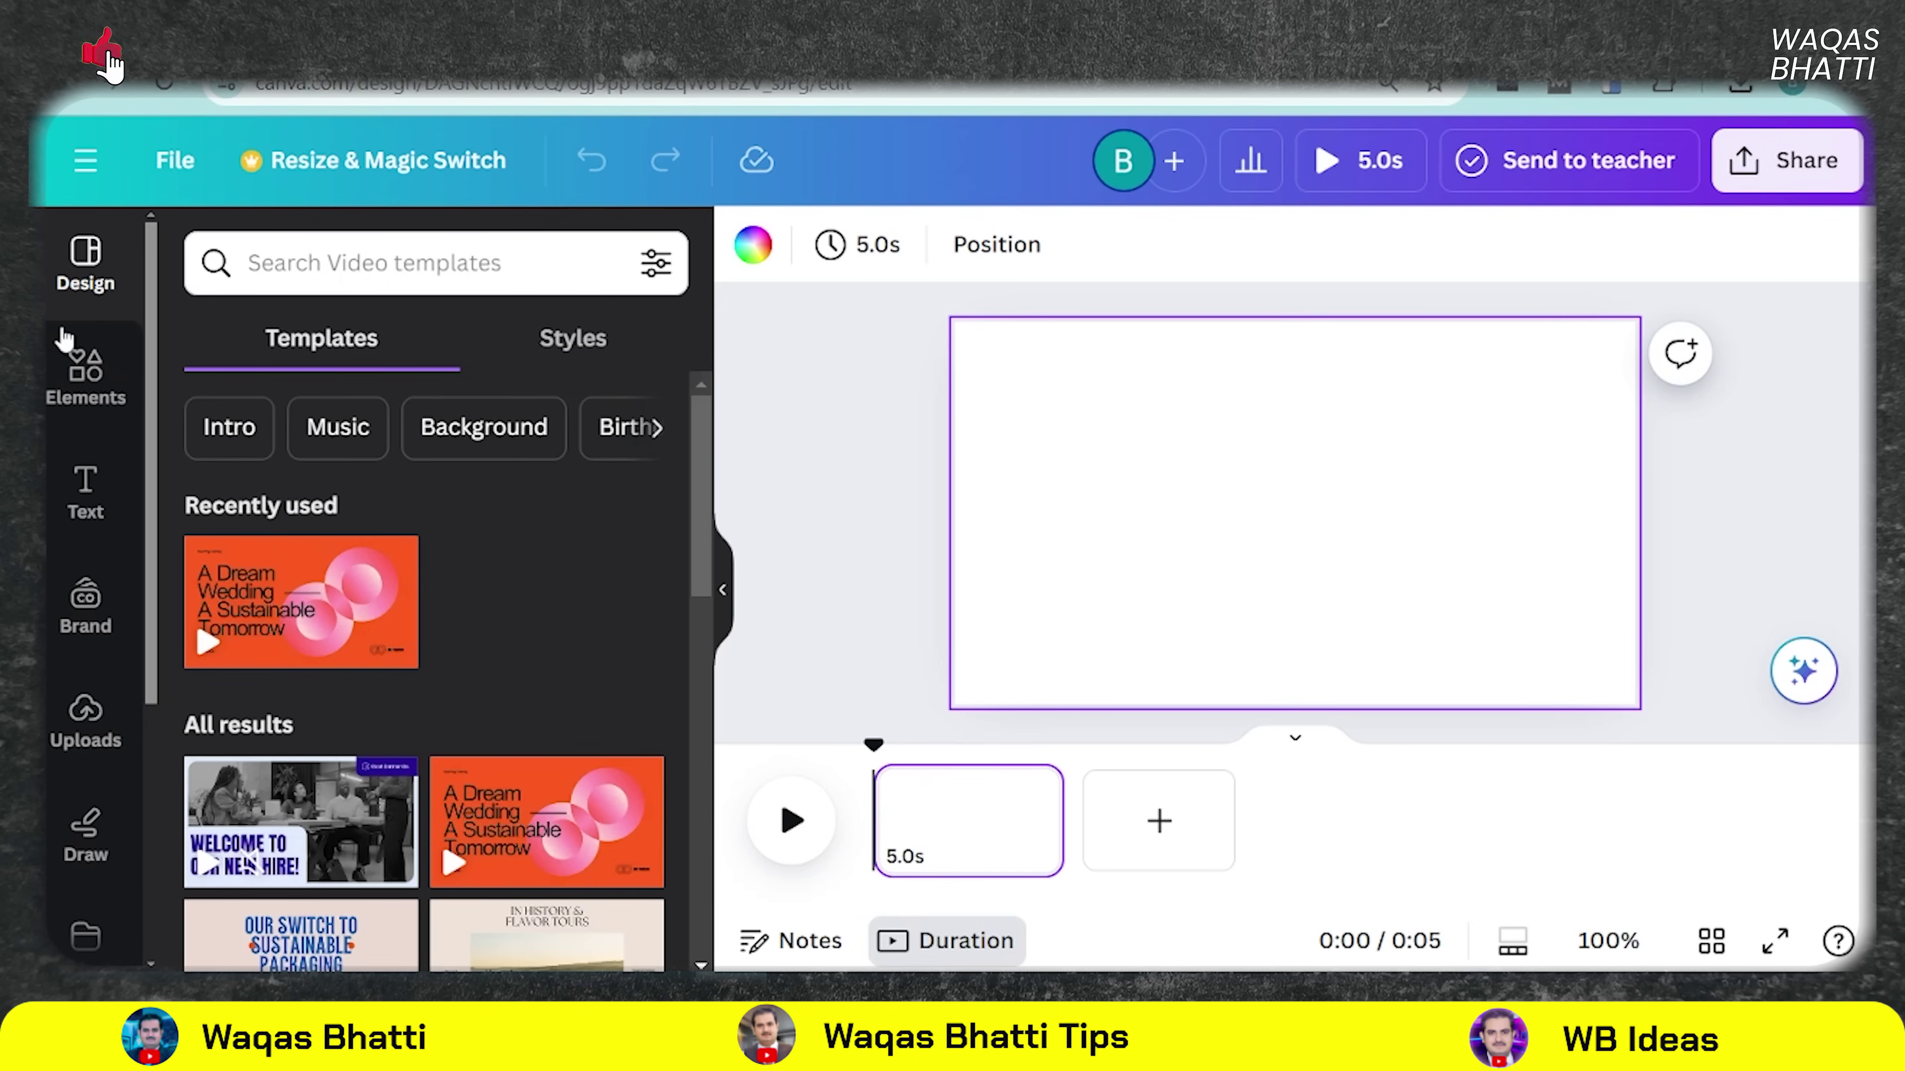
- Upload the burger-and-fries photo and place it on the blank video page
{"action": "left_click", "coordinate": [95, 739]}
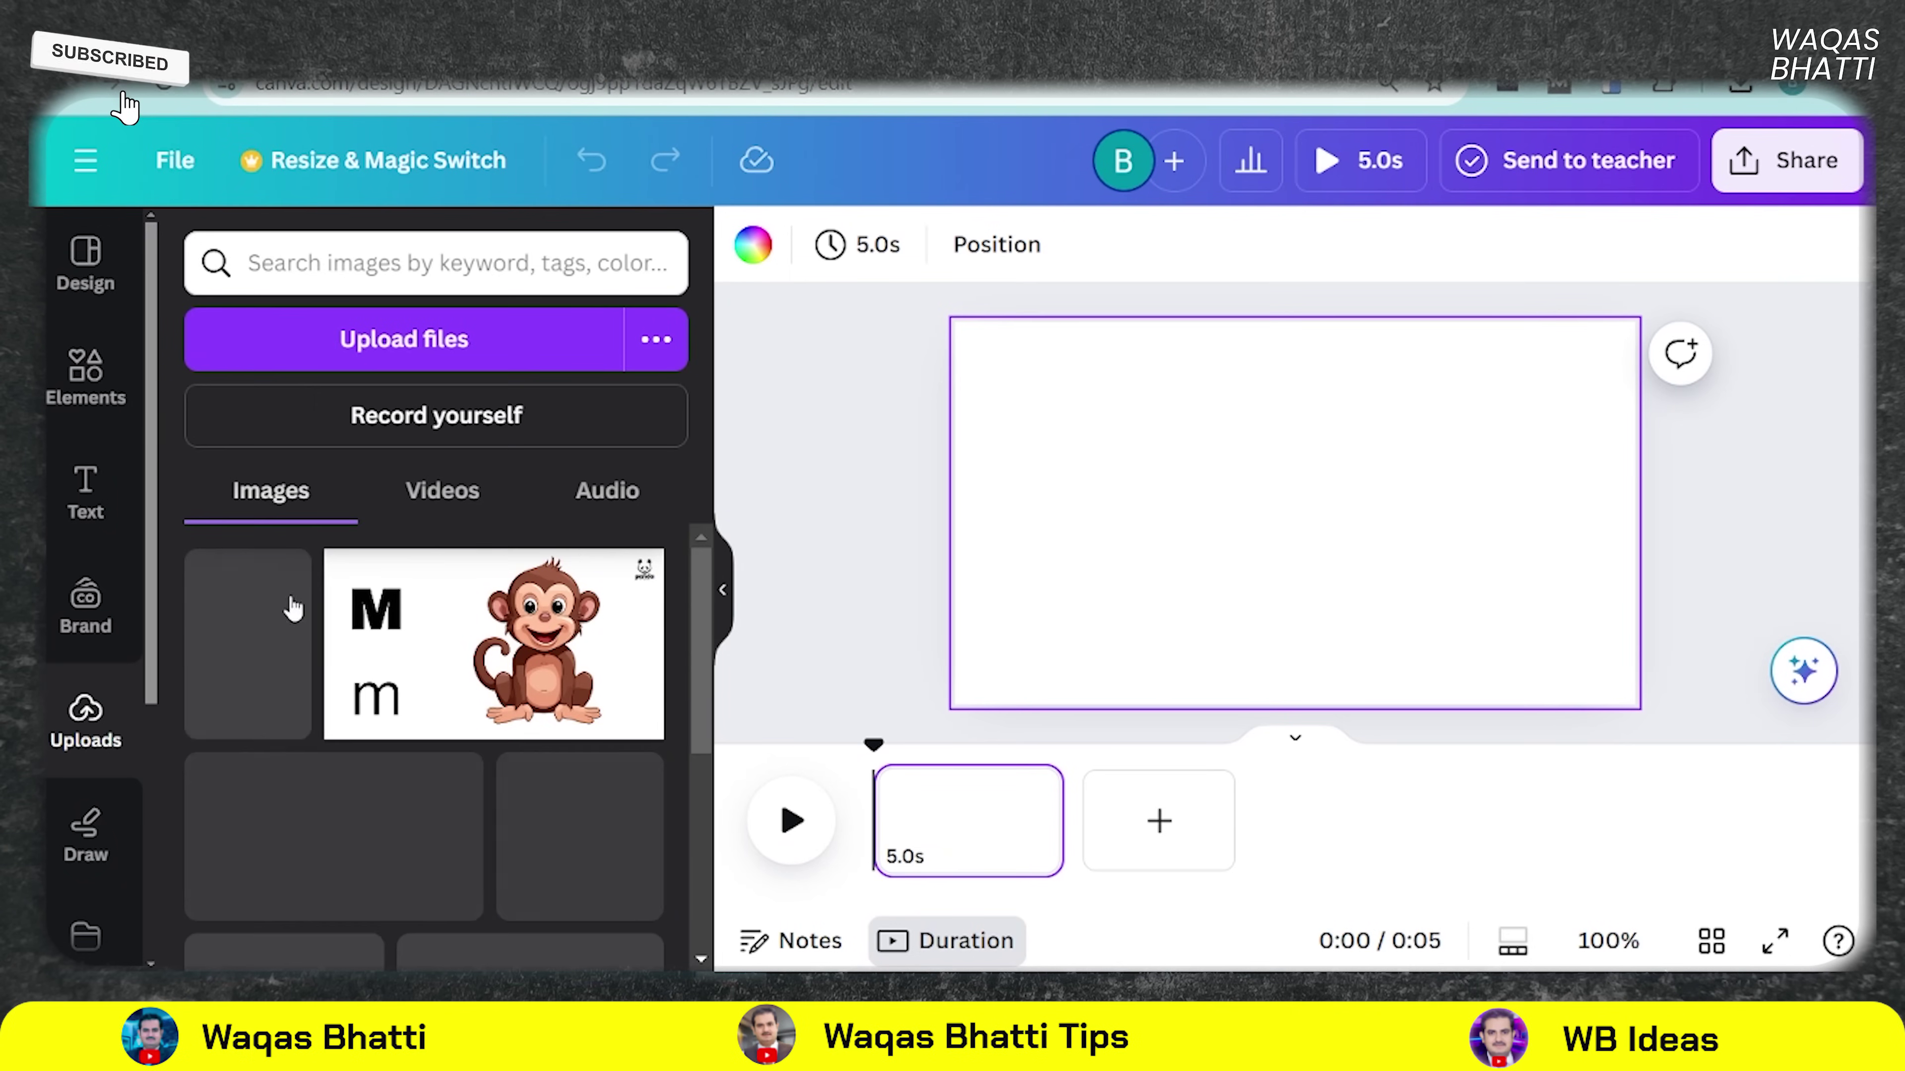
{"action": "left_click", "coordinate": [417, 347]}
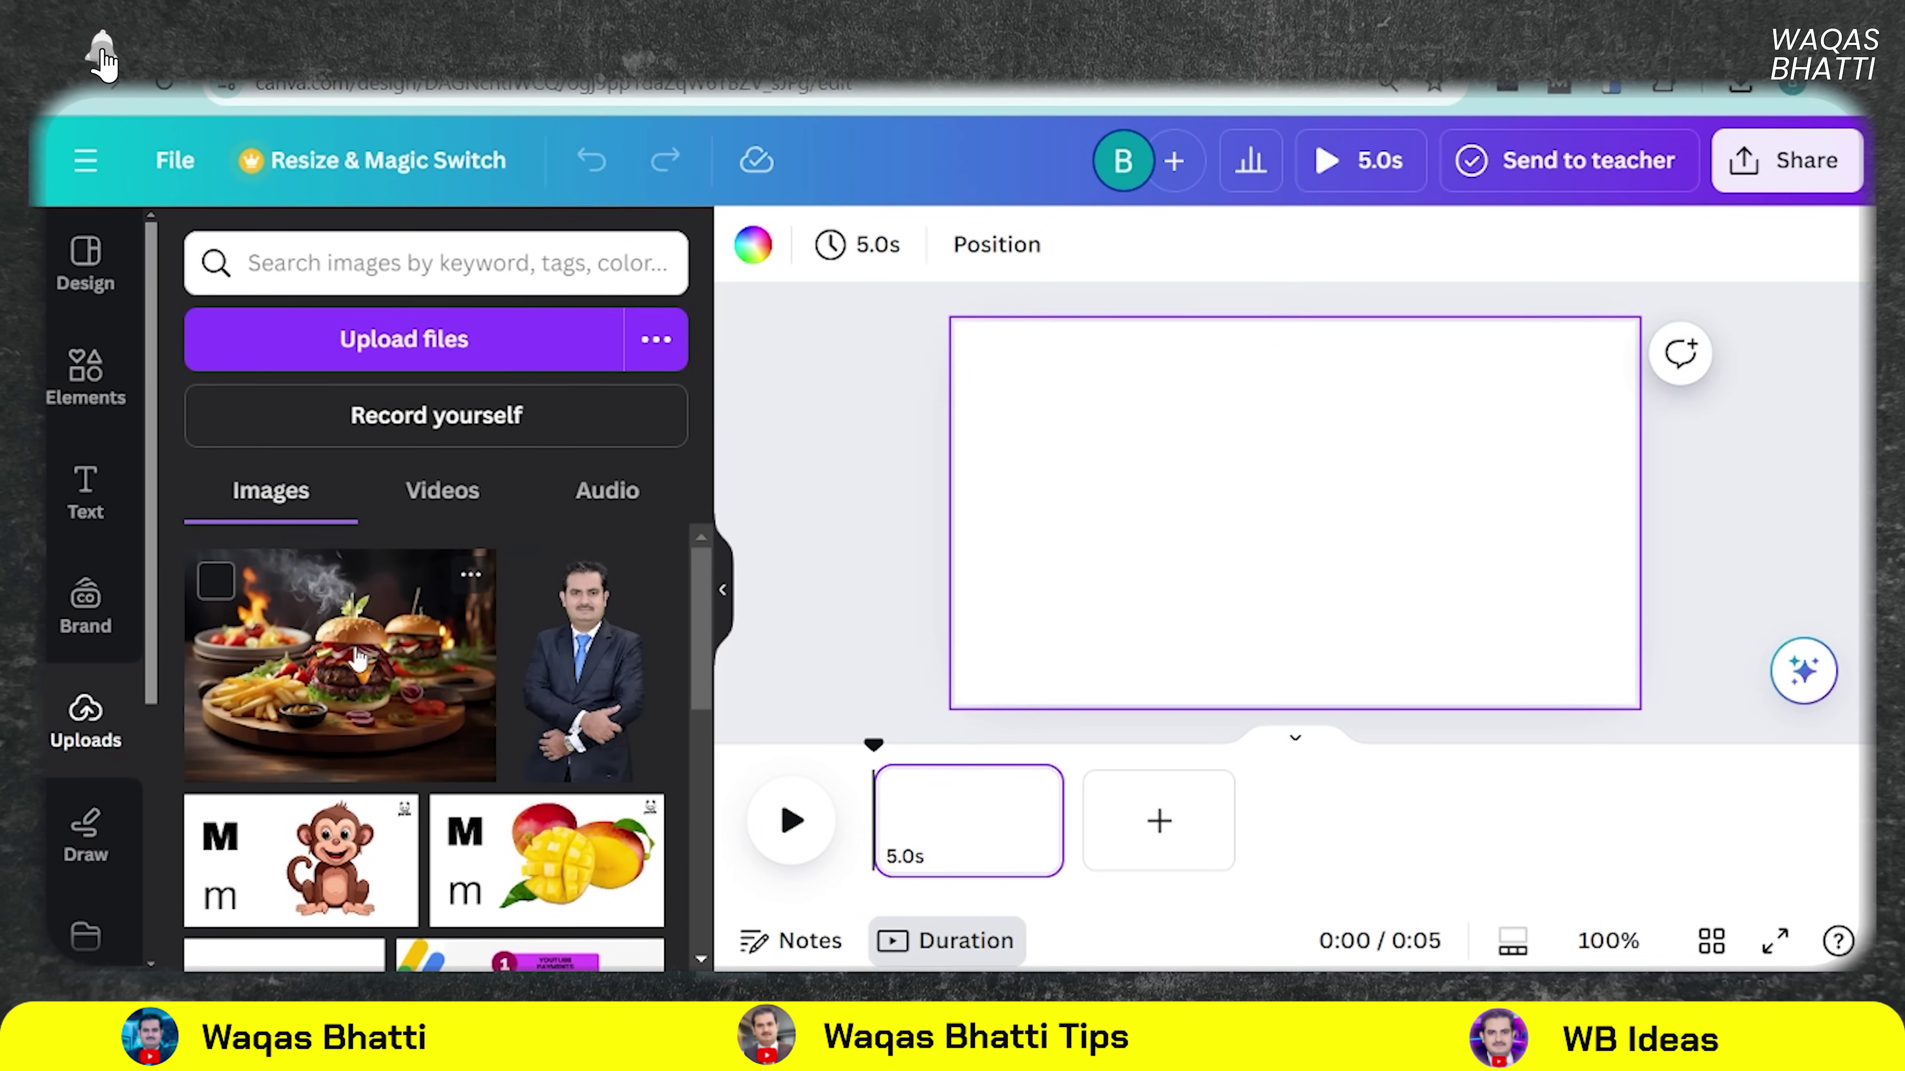
{"action": "left_click_drag", "start_coordinate": [358, 657], "coordinate": [1125, 391]}
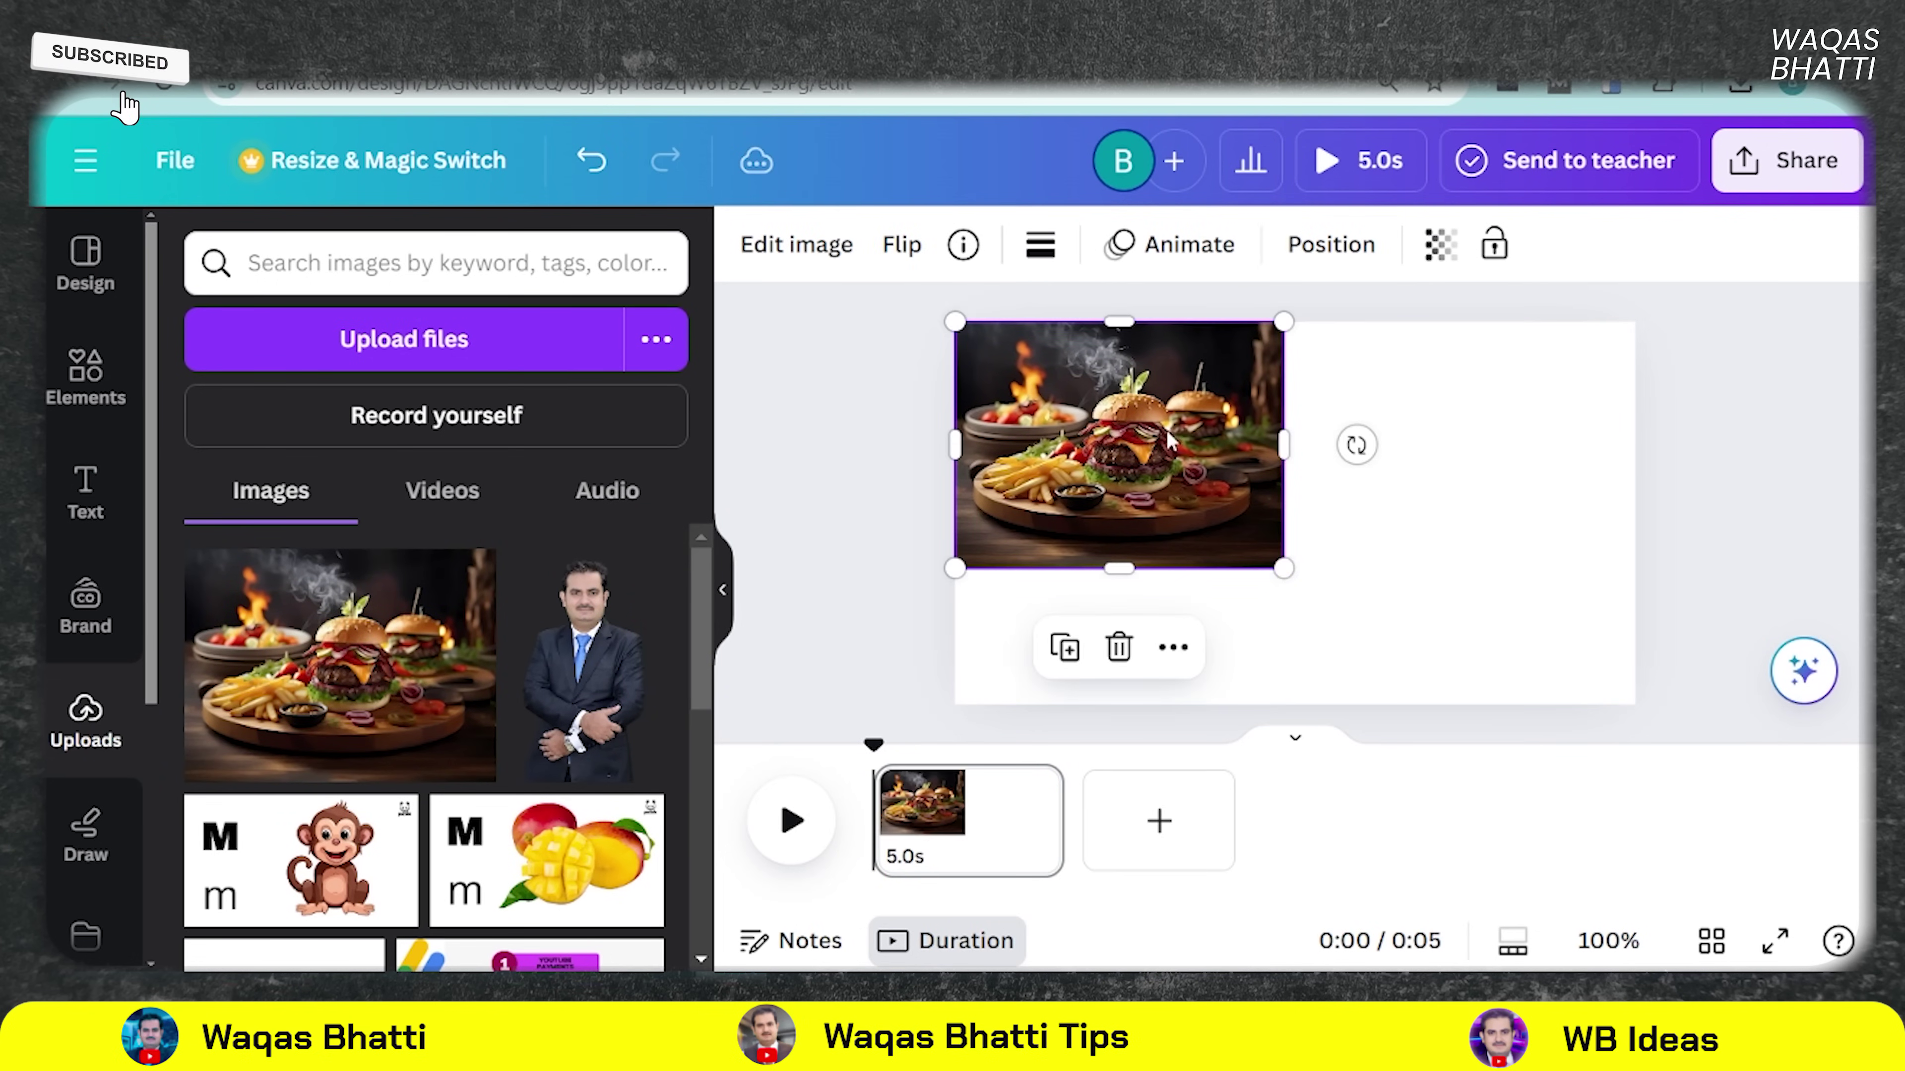
- Enlarge the burger photo and reposition it so it covers the whole video page
{"action": "left_click_drag", "start_coordinate": [1292, 567], "coordinate": [1489, 670]}
{"action": "left_click_drag", "start_coordinate": [1284, 603], "coordinate": [1351, 608]}
{"action": "left_click_drag", "start_coordinate": [1535, 707], "coordinate": [1602, 754]}
{"action": "left_click_drag", "start_coordinate": [1476, 622], "coordinate": [1414, 609]}
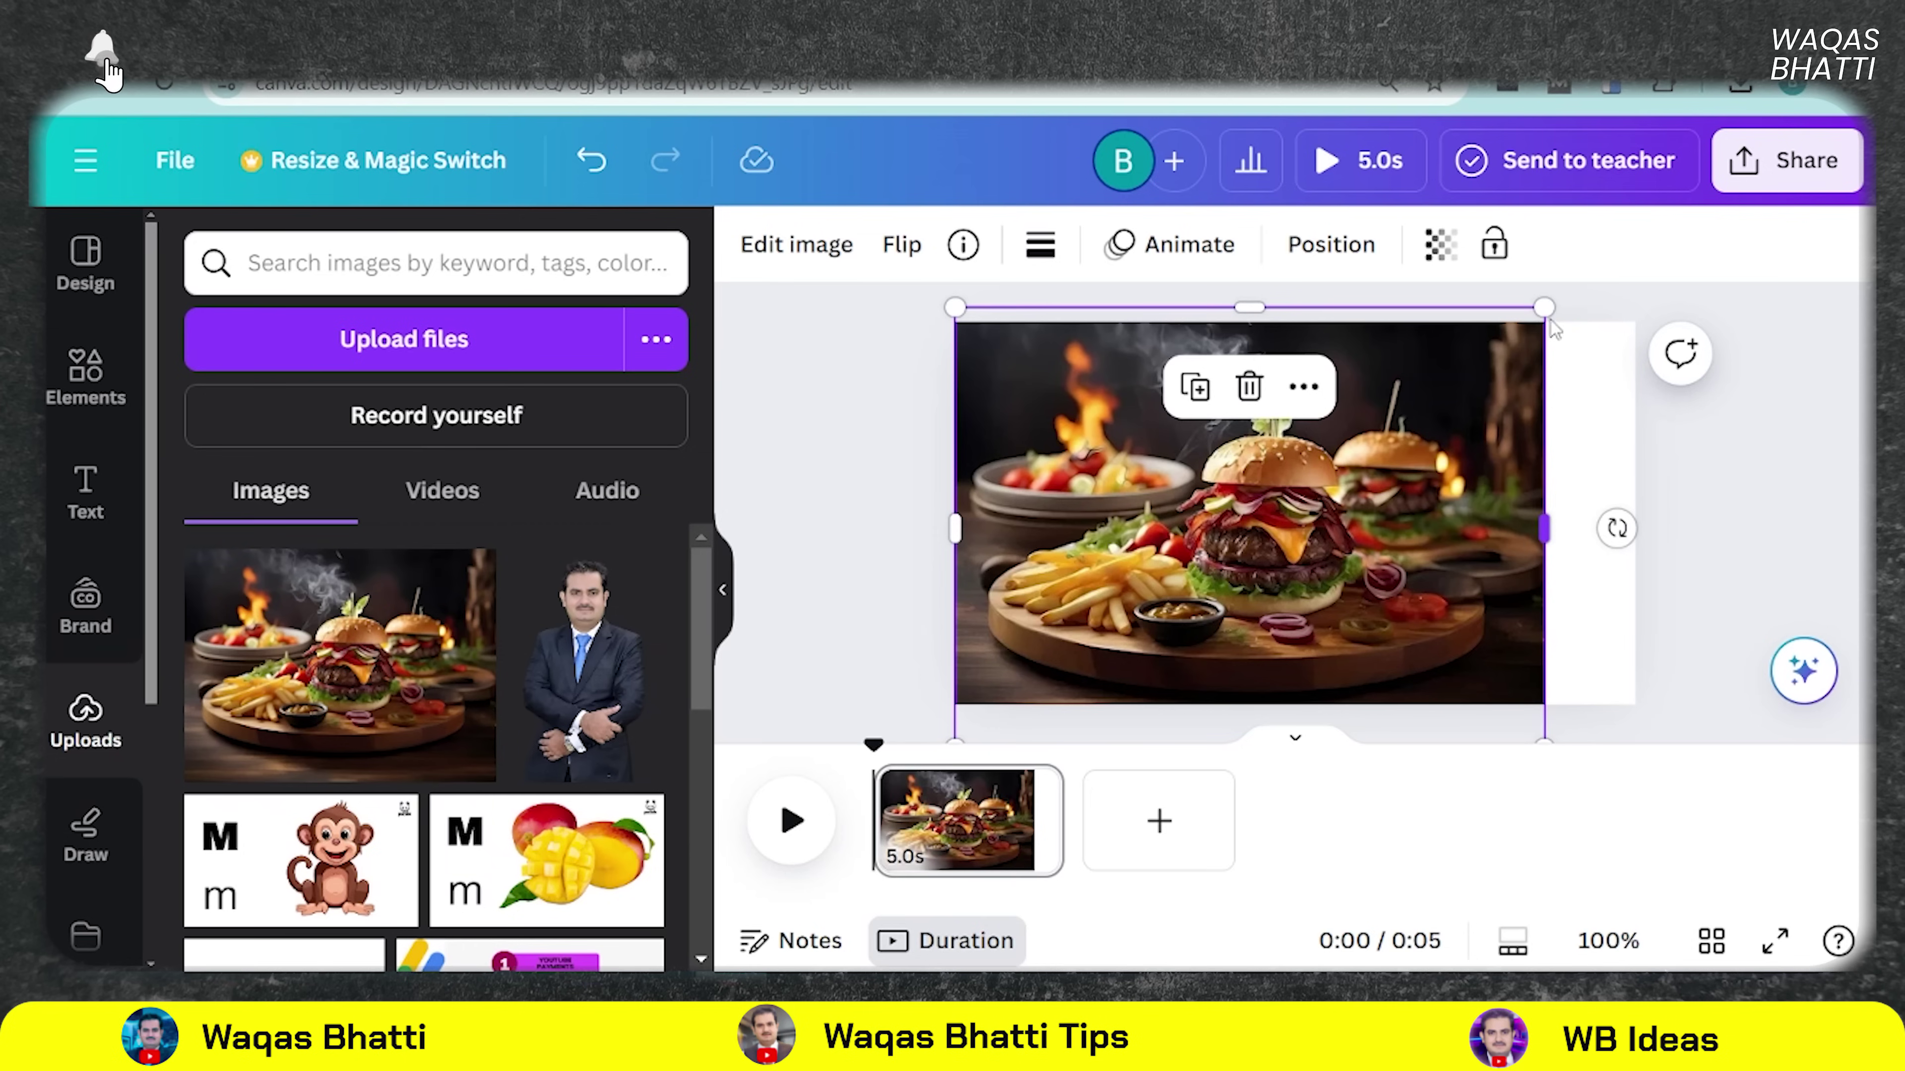
{"action": "left_click_drag", "start_coordinate": [1591, 312], "coordinate": [1689, 314]}
{"action": "mouse_move", "coordinate": [1423, 487]}
{"action": "left_mouse_down"}
{"action": "mouse_move", "coordinate": [1460, 487]}
{"action": "mouse_move", "coordinate": [1425, 484]}
{"action": "left_mouse_up"}
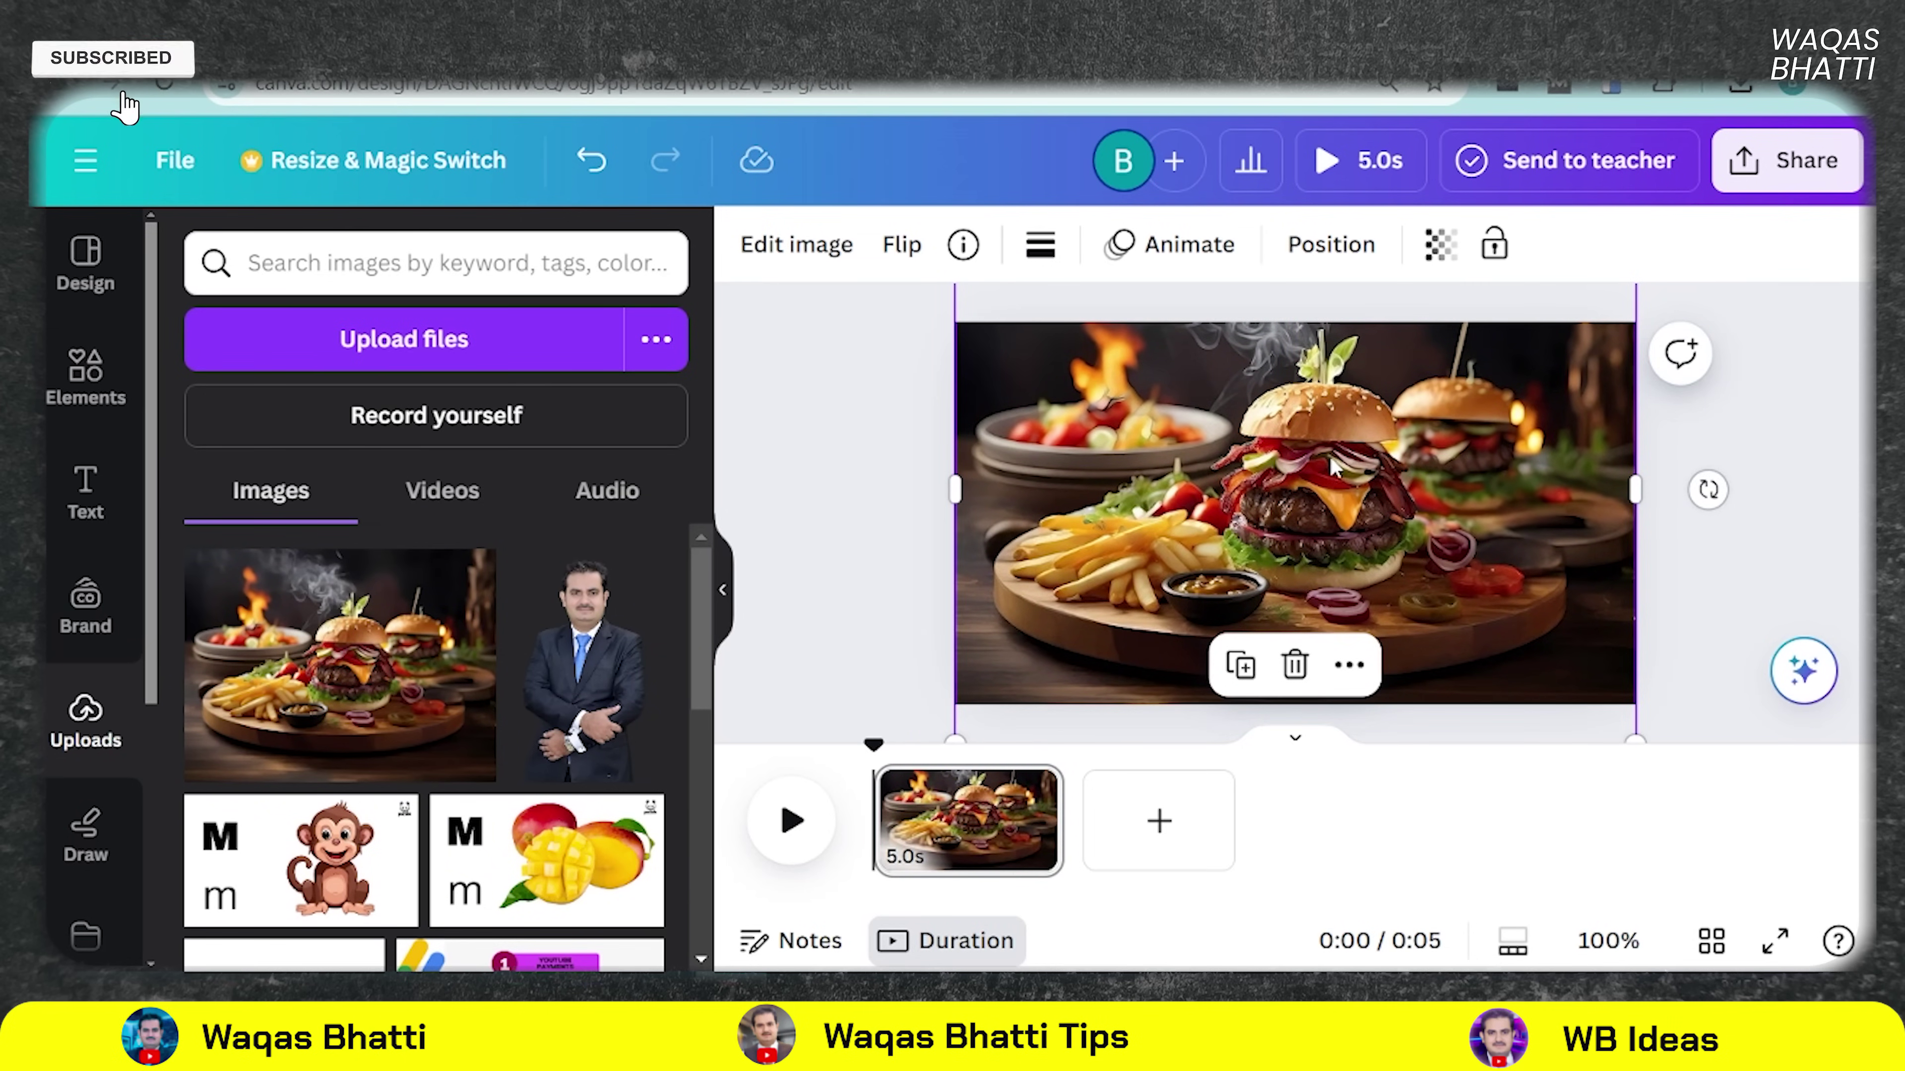
{"action": "left_click_drag", "start_coordinate": [1570, 593], "coordinate": [1221, 559]}
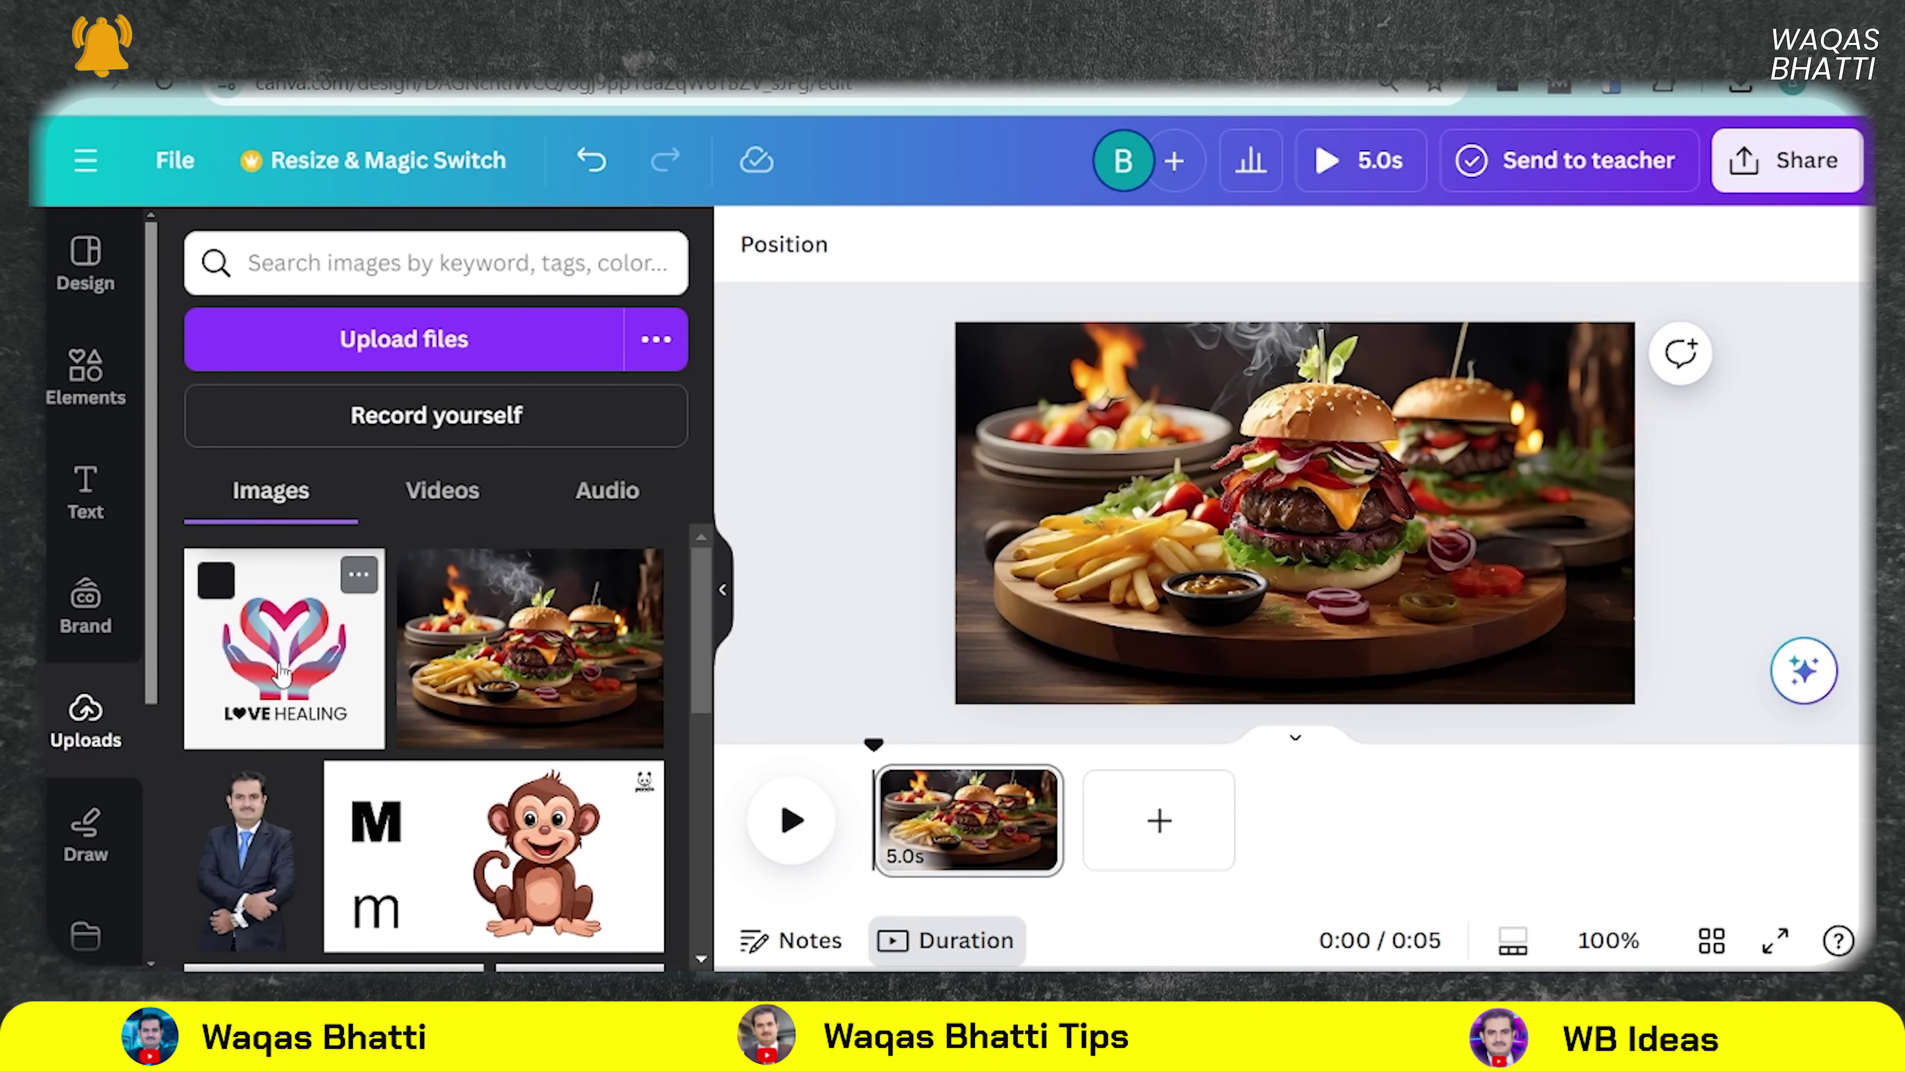
- Add the uploaded Love Healing logo to the page, shrunk to a small square in the photo's upper-right corner
{"action": "mouse_move", "coordinate": [281, 674]}
{"action": "left_mouse_down"}
{"action": "mouse_move", "coordinate": [457, 634]}
{"action": "mouse_move", "coordinate": [995, 598]}
{"action": "left_mouse_up"}
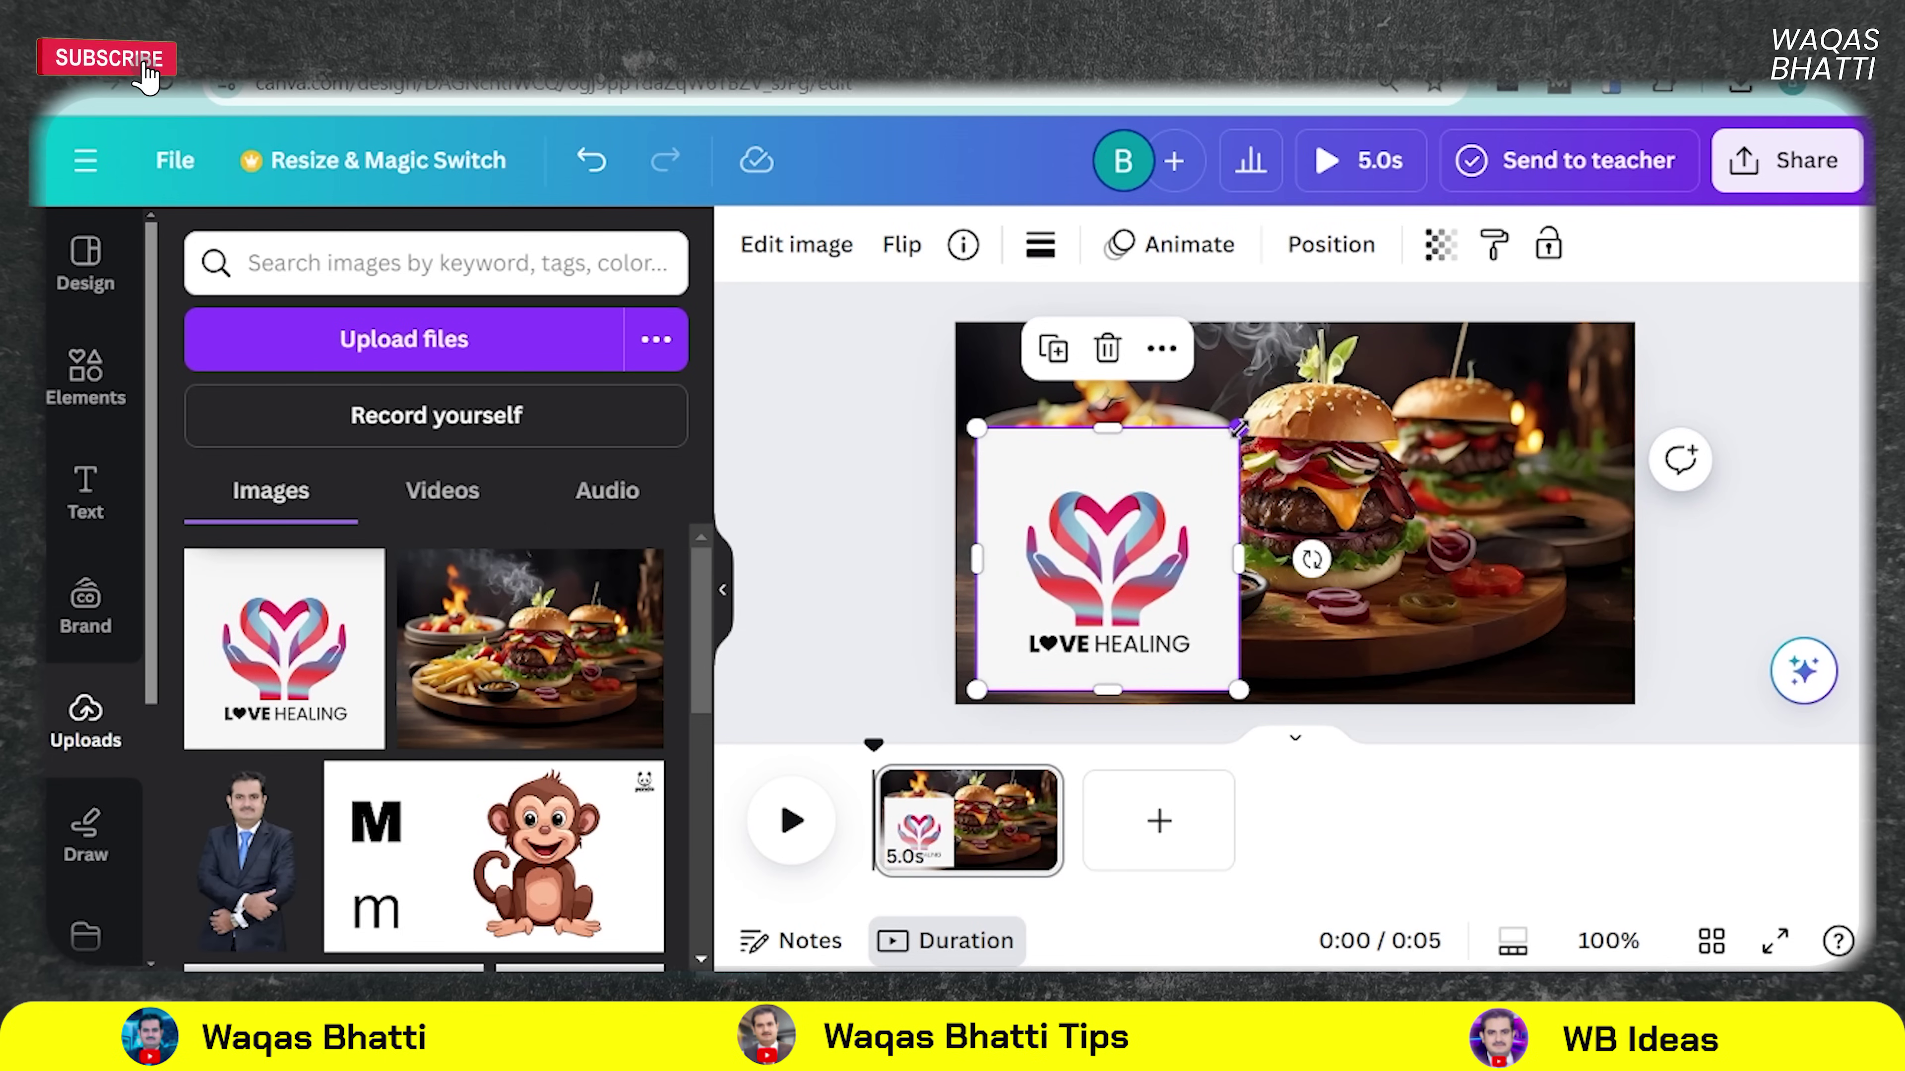
{"action": "mouse_move", "coordinate": [1239, 428]}
{"action": "left_mouse_down"}
{"action": "mouse_move", "coordinate": [1013, 649]}
{"action": "mouse_move", "coordinate": [1273, 516]}
{"action": "mouse_move", "coordinate": [1558, 408]}
{"action": "mouse_move", "coordinate": [1595, 369]}
{"action": "left_mouse_up"}
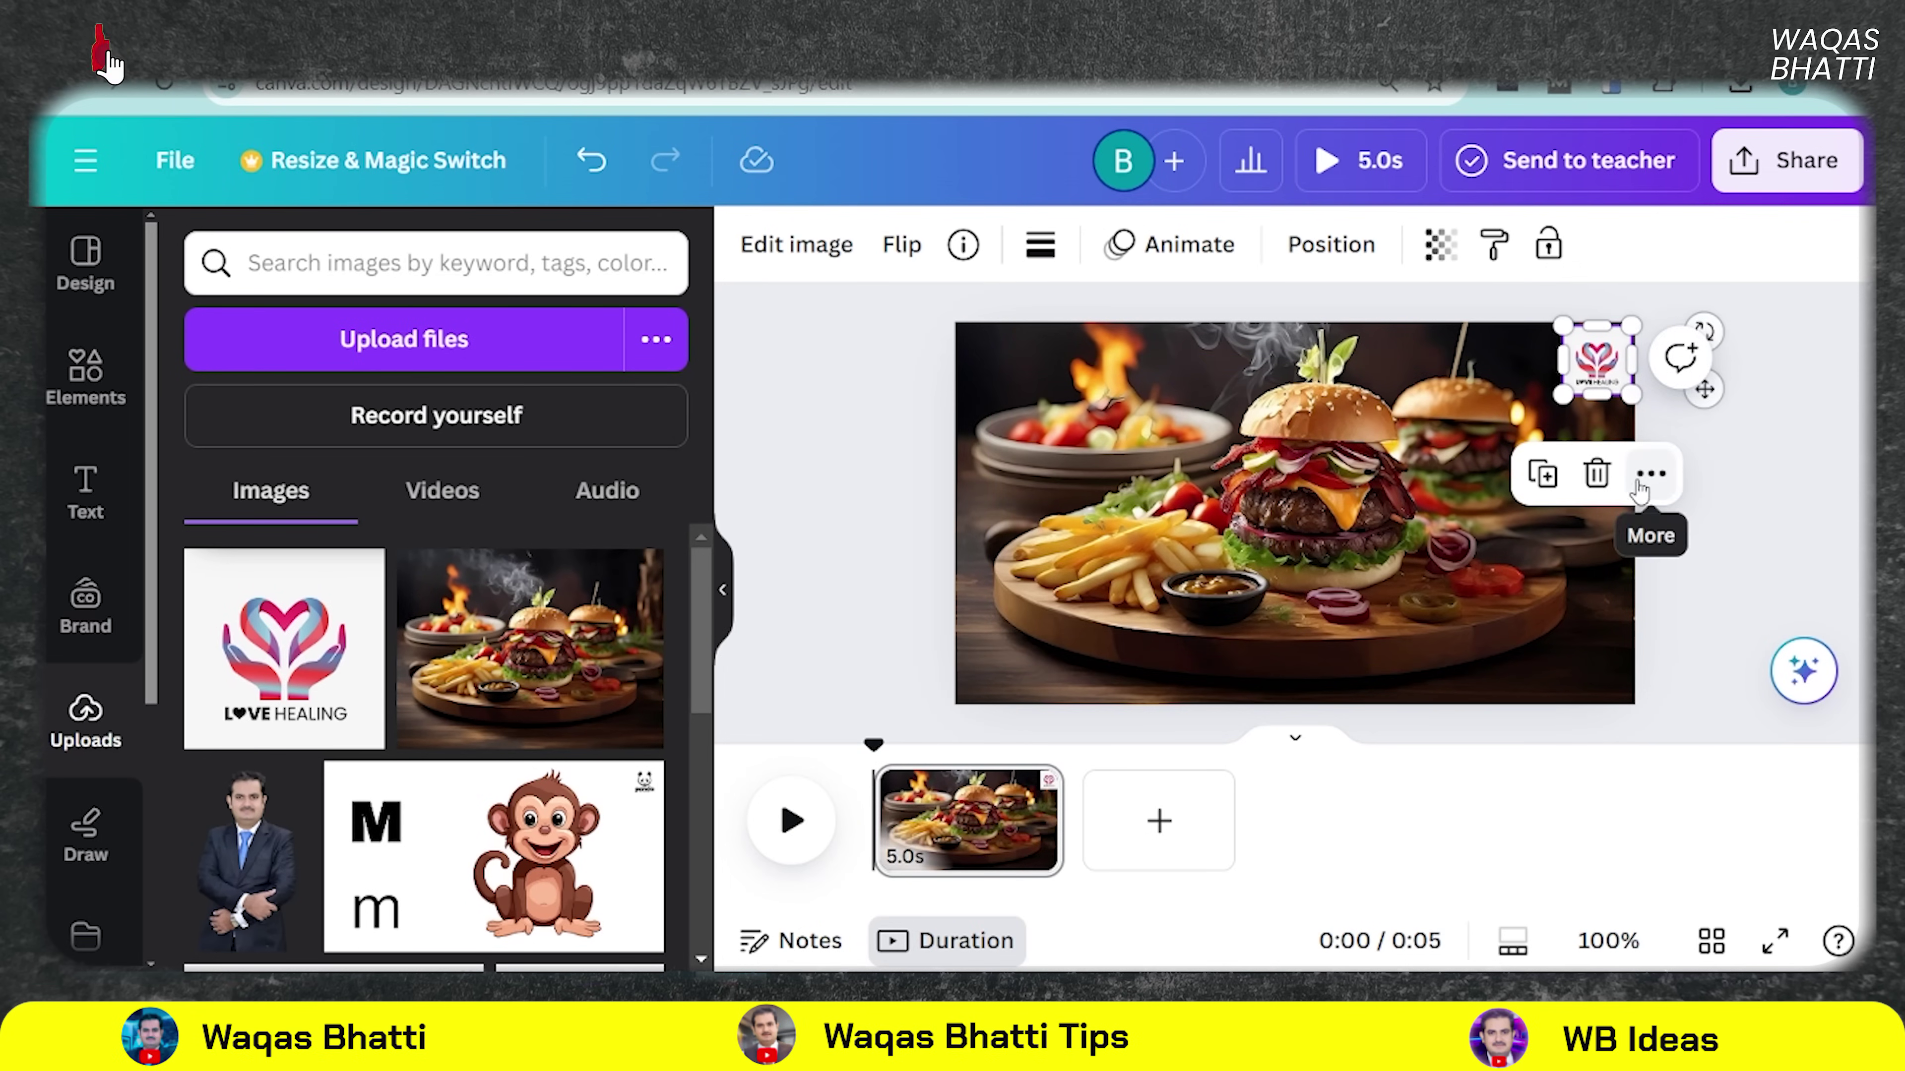
{"action": "left_click", "coordinate": [1638, 486]}
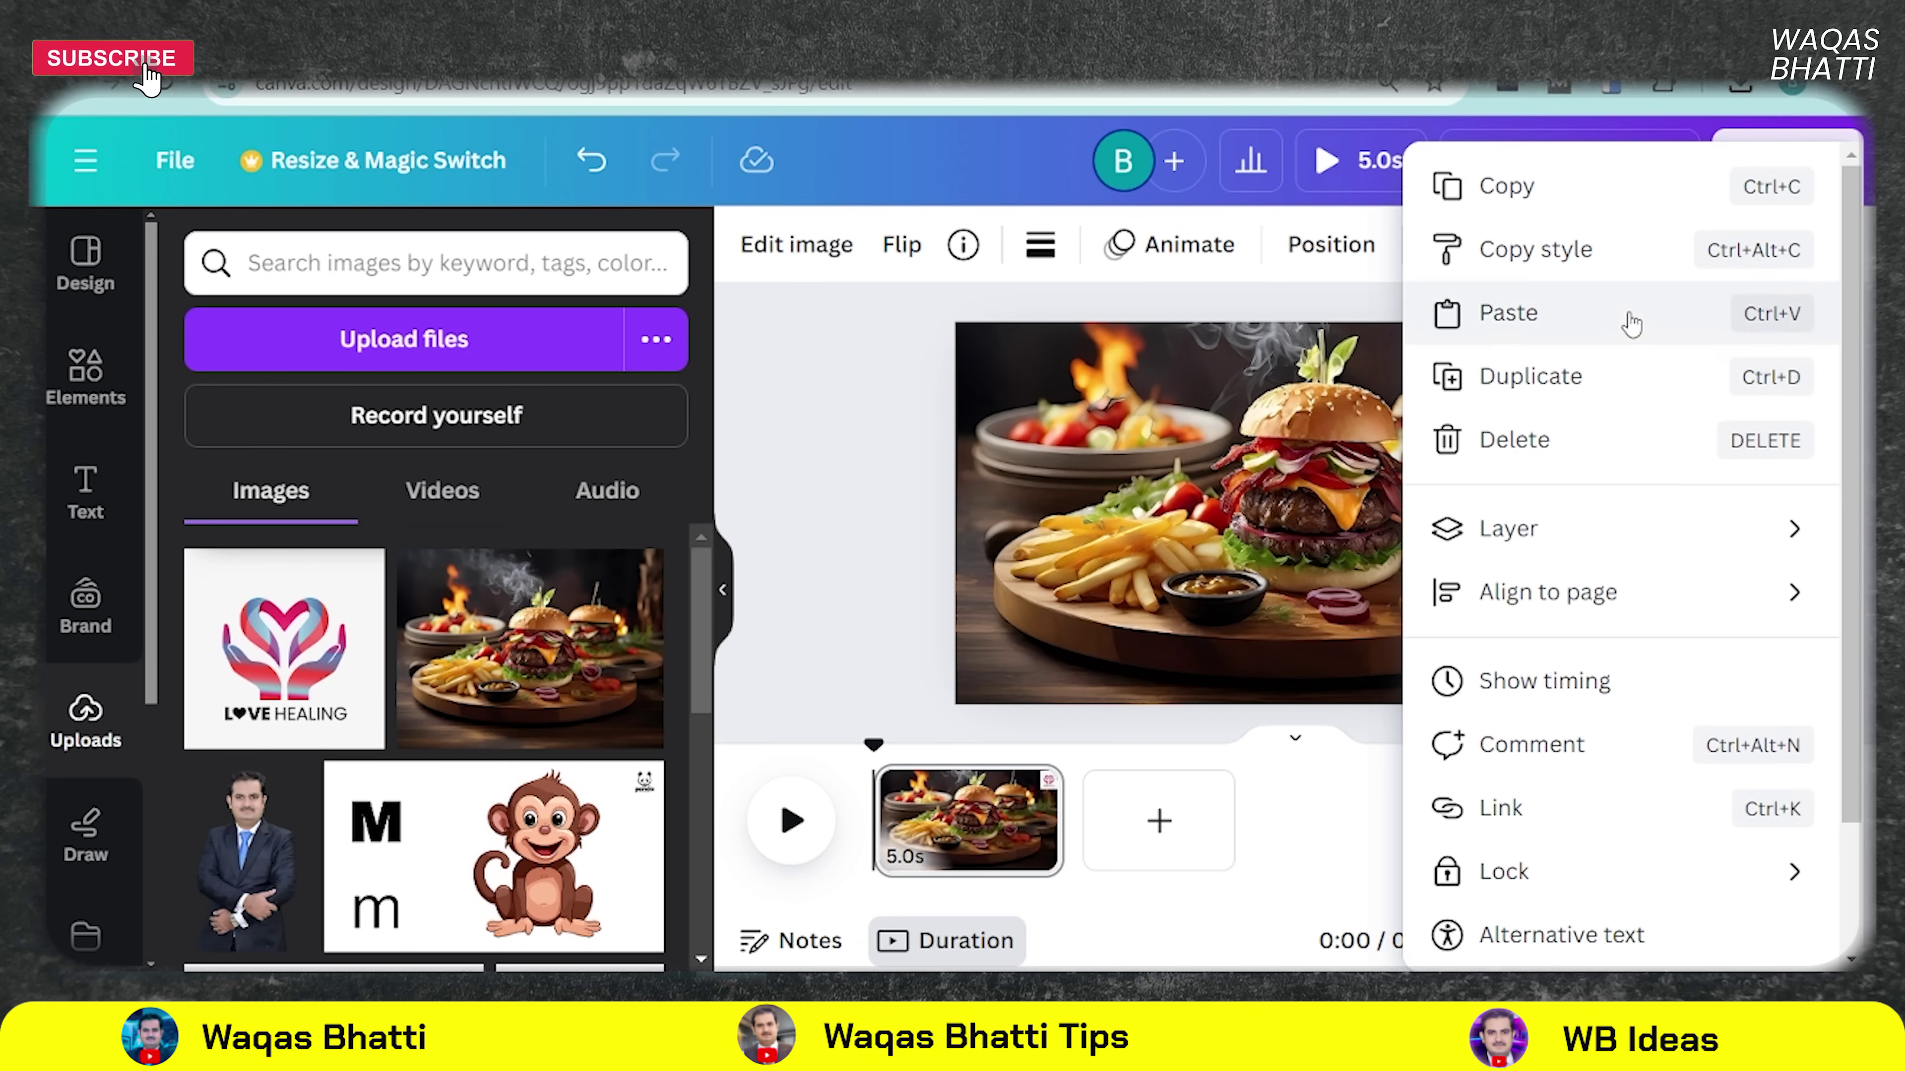
{"action": "scroll", "coordinate": [1612, 480], "scroll_direction": "down", "scroll_amount": 2}
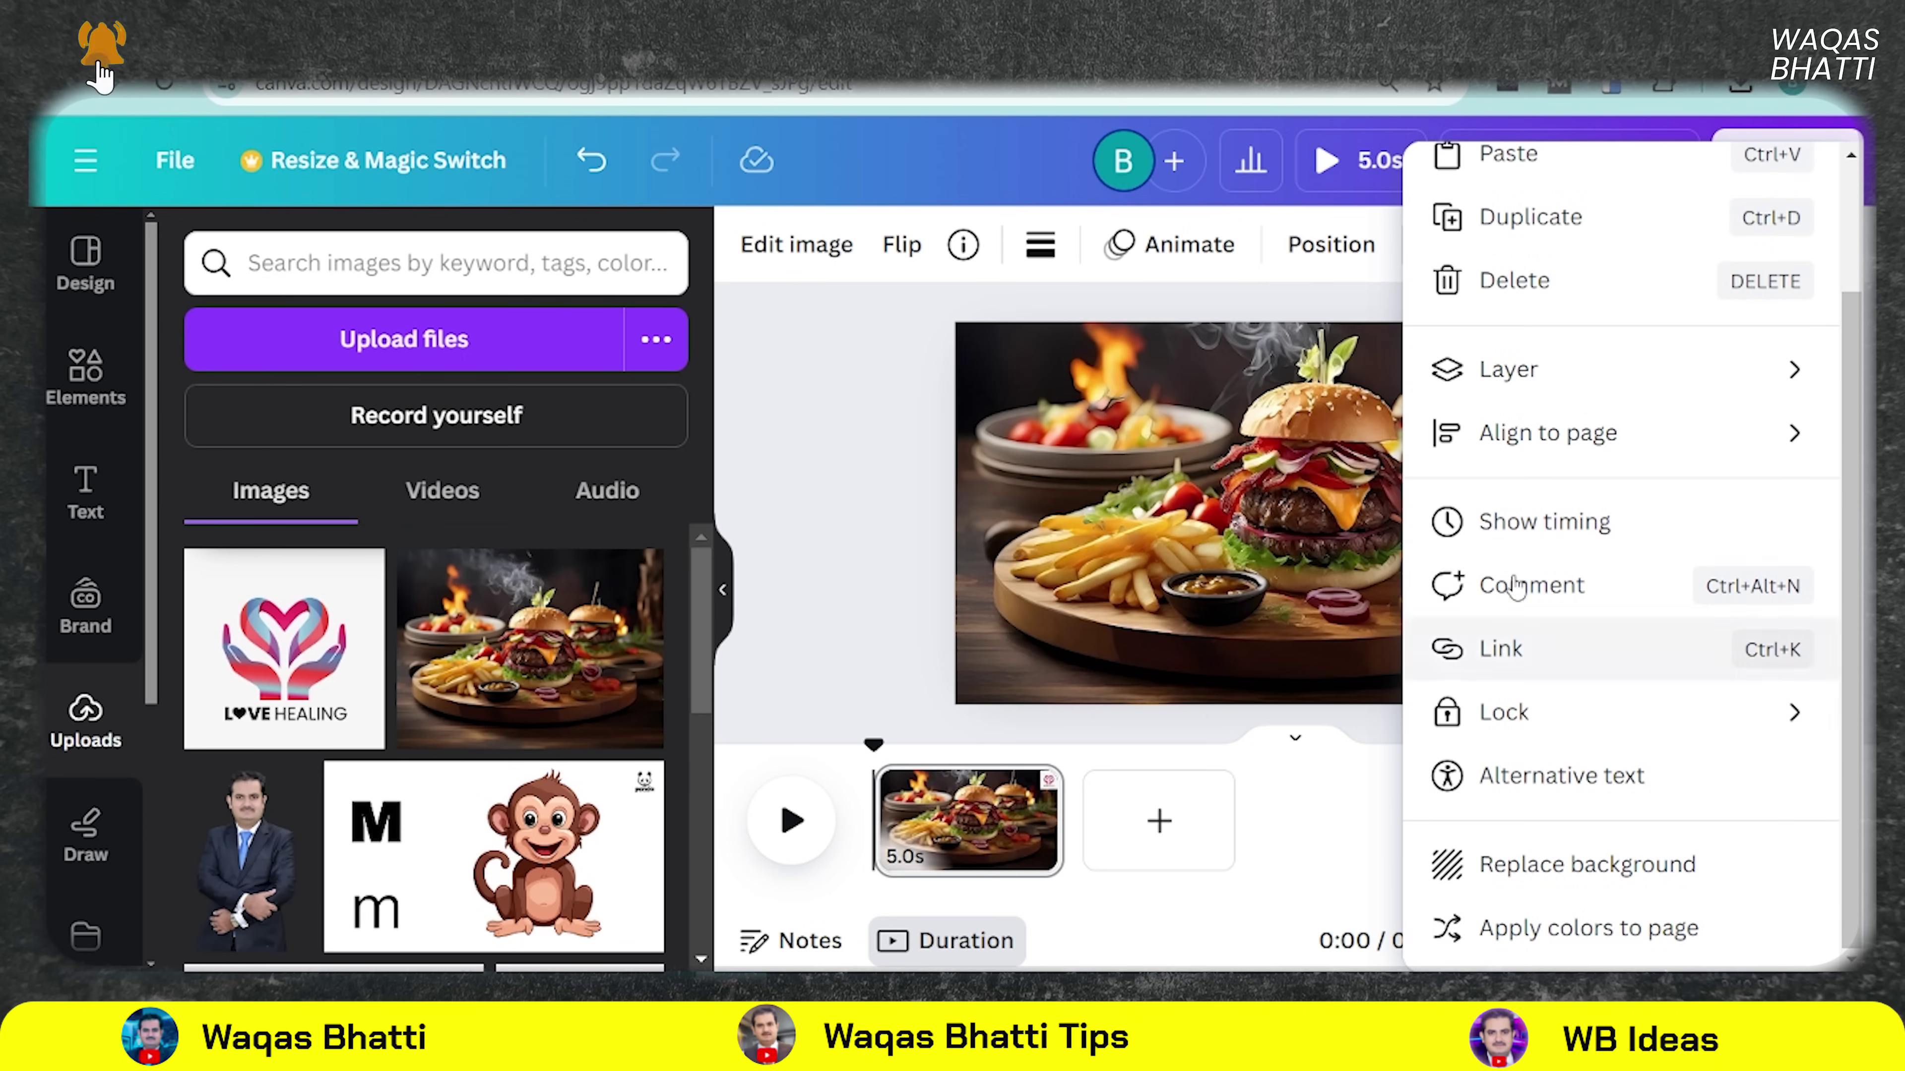
{"action": "scroll", "coordinate": [1583, 451], "scroll_direction": "up", "scroll_amount": 2}
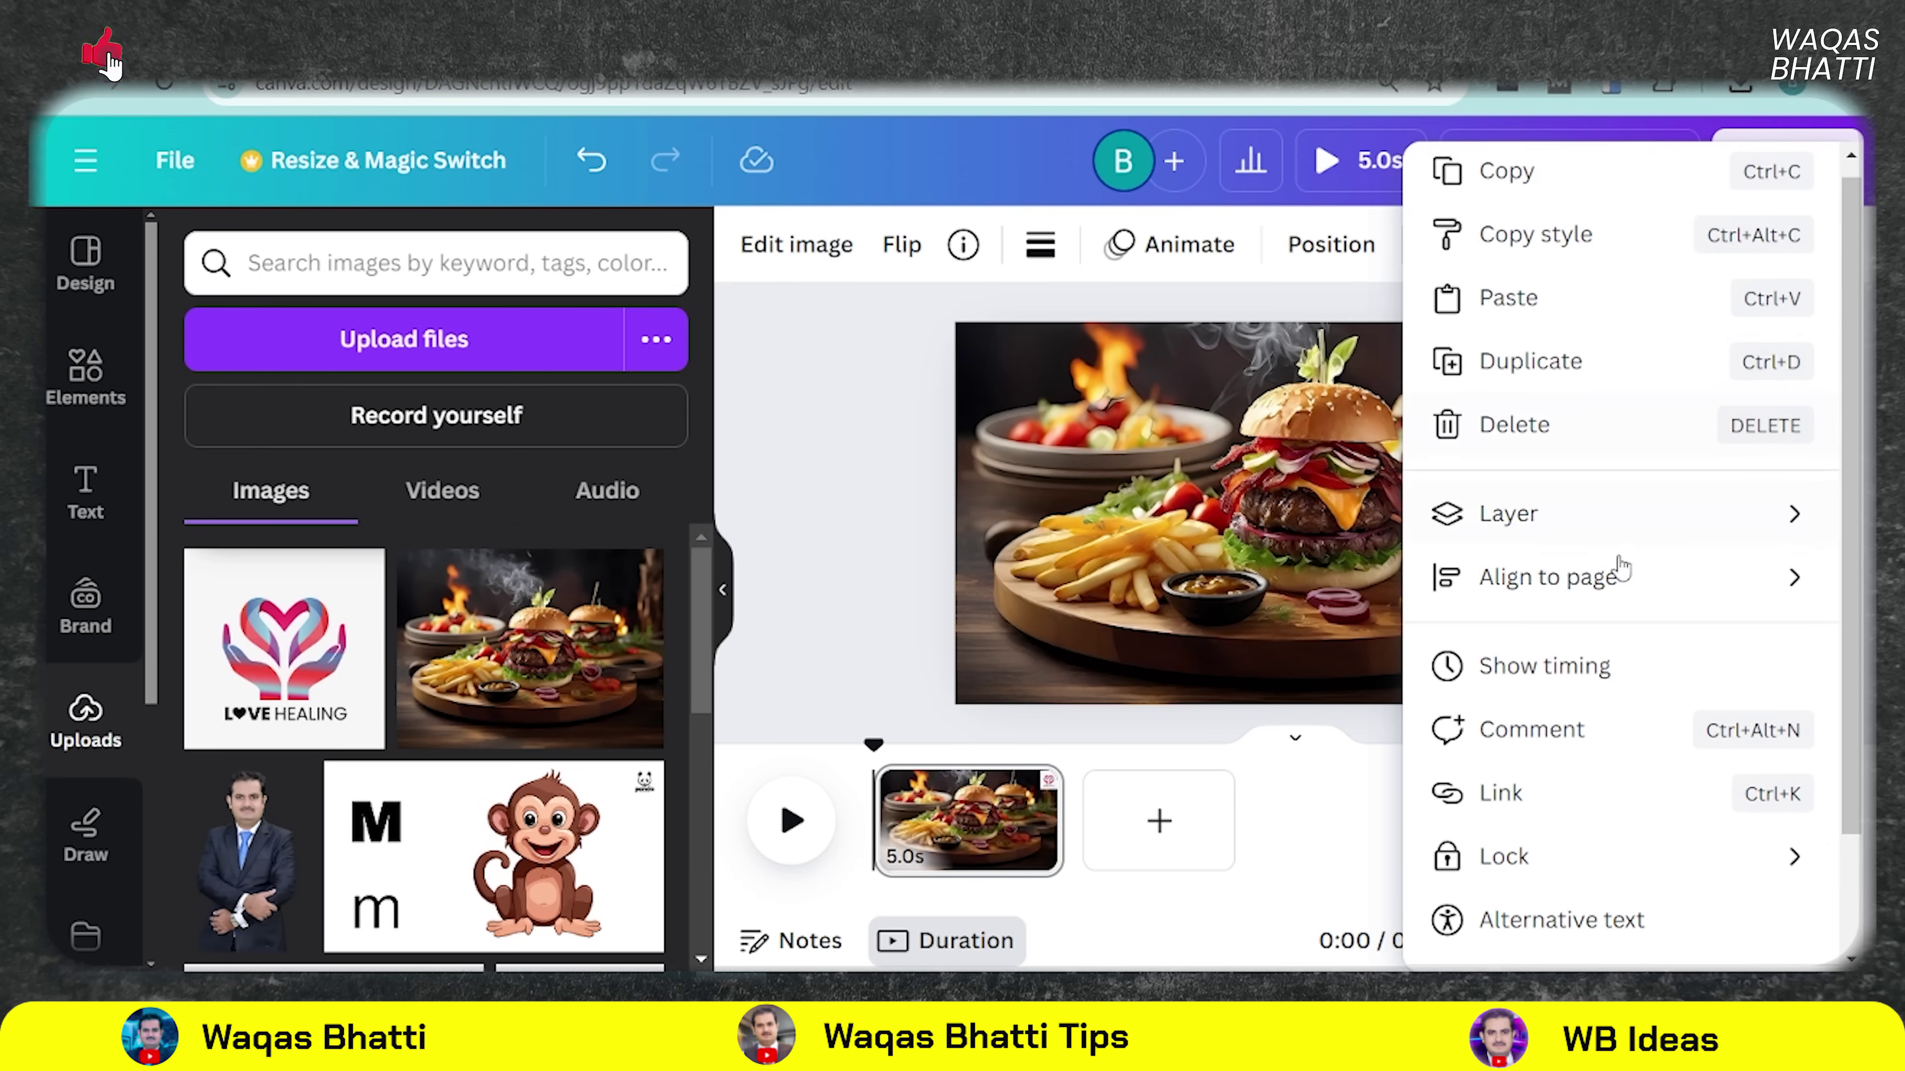
{"action": "left_click", "coordinate": [1171, 700]}
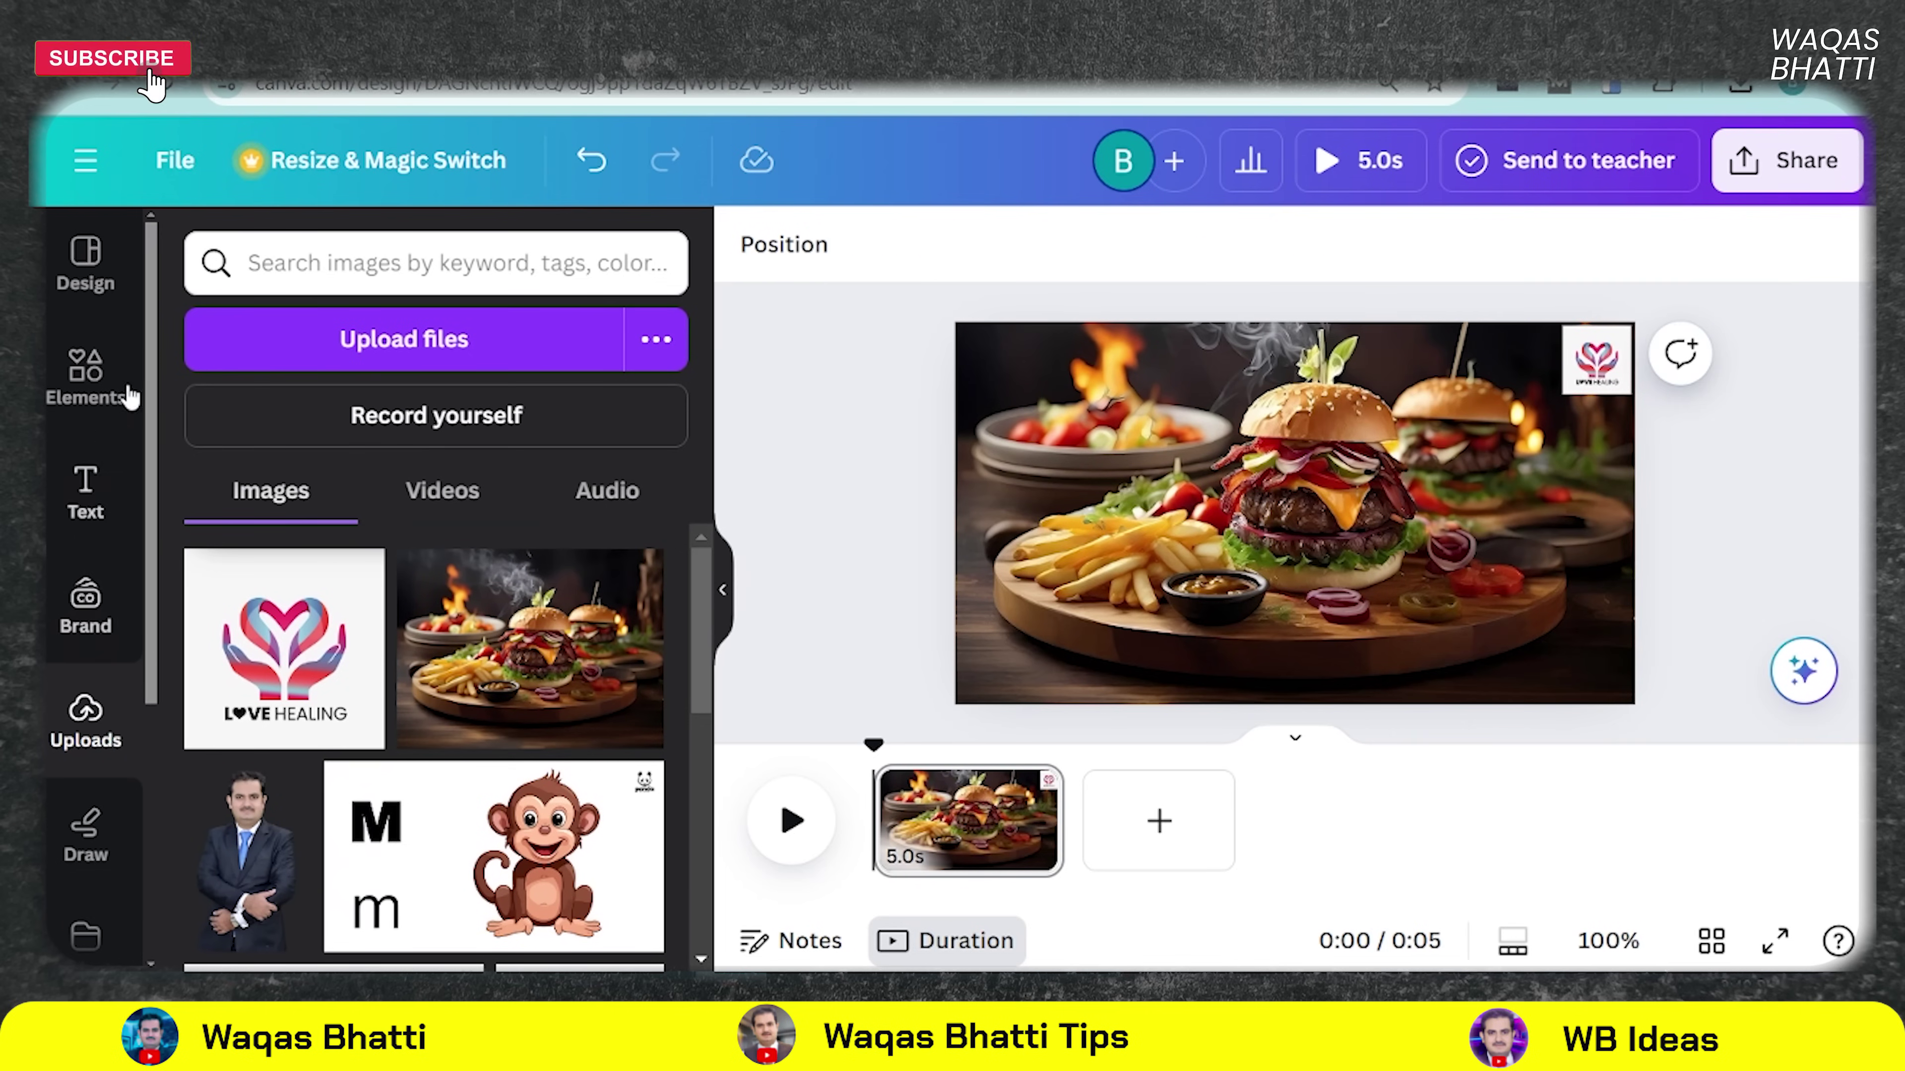
- Browse the text font combinations for a style that suits the burger video
{"action": "left_click", "coordinate": [91, 502]}
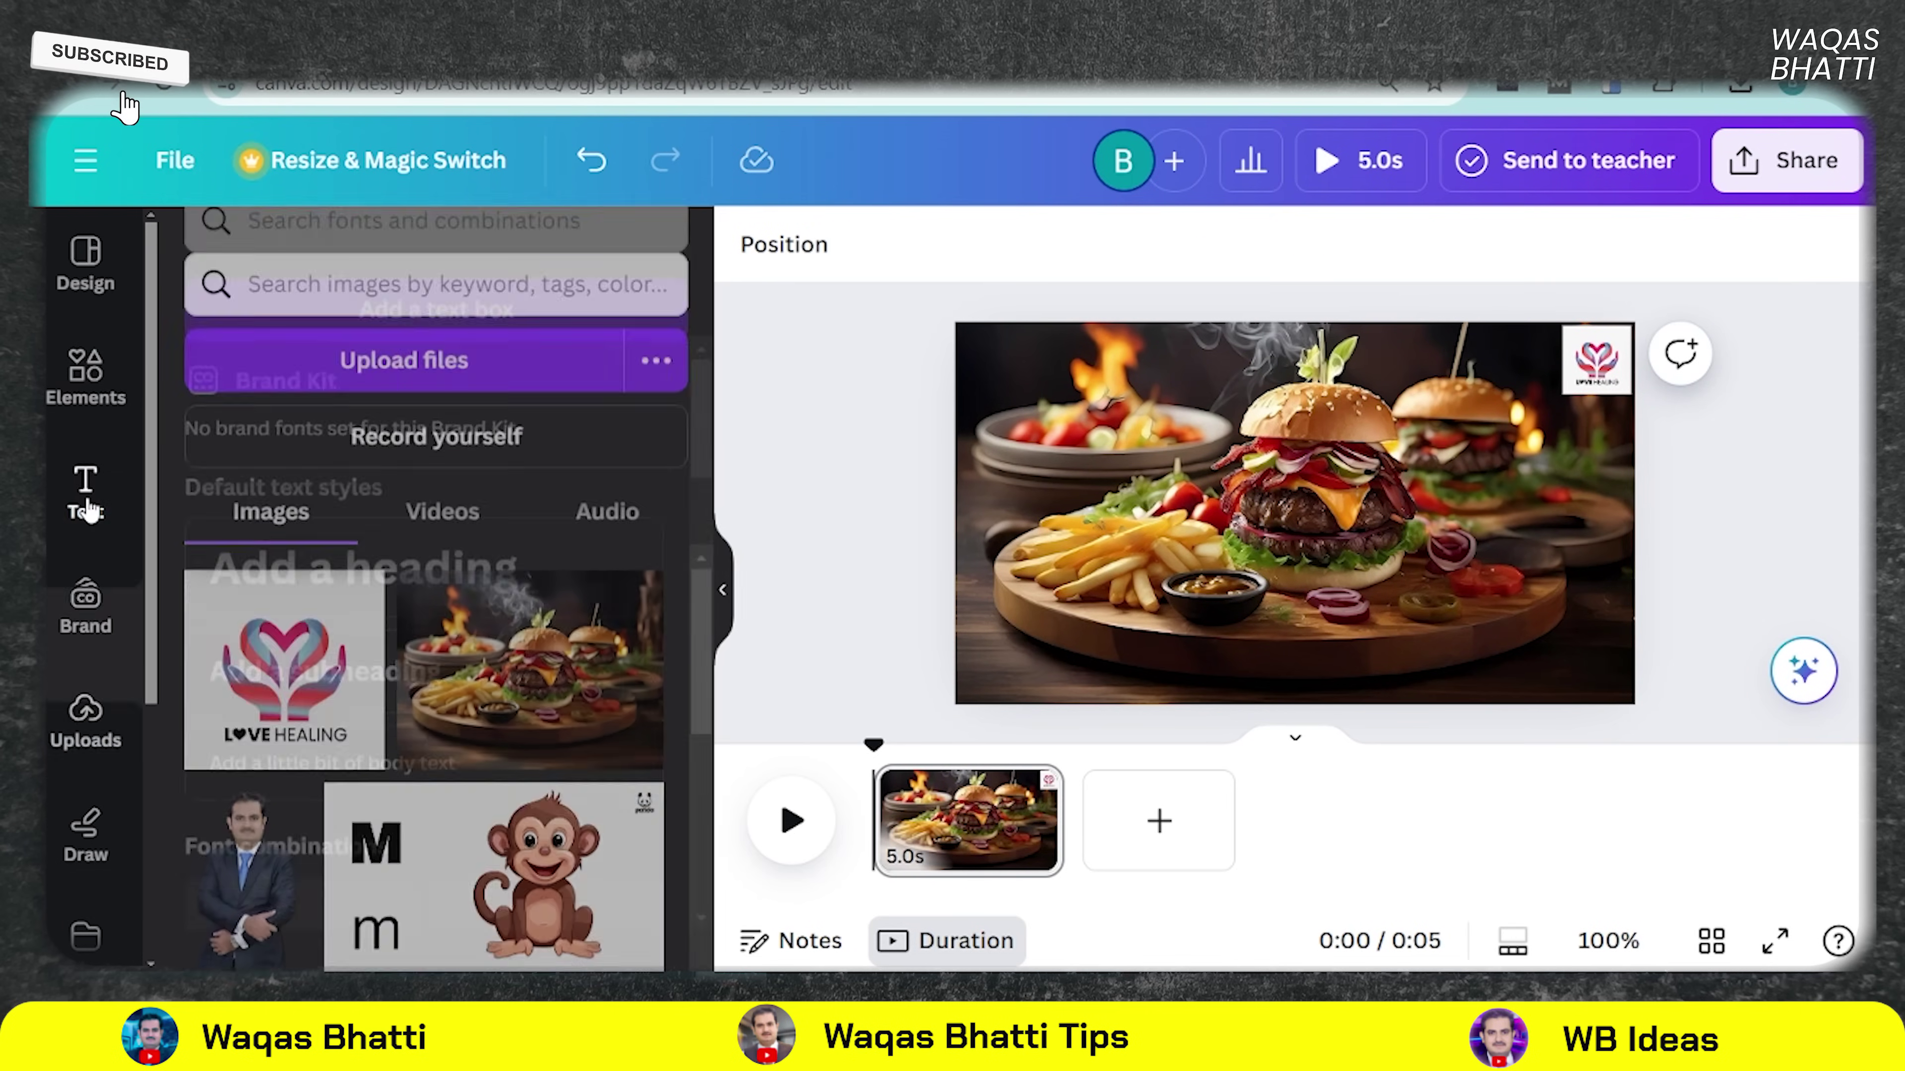
{"action": "scroll", "coordinate": [413, 450], "scroll_direction": "down", "scroll_amount": 4}
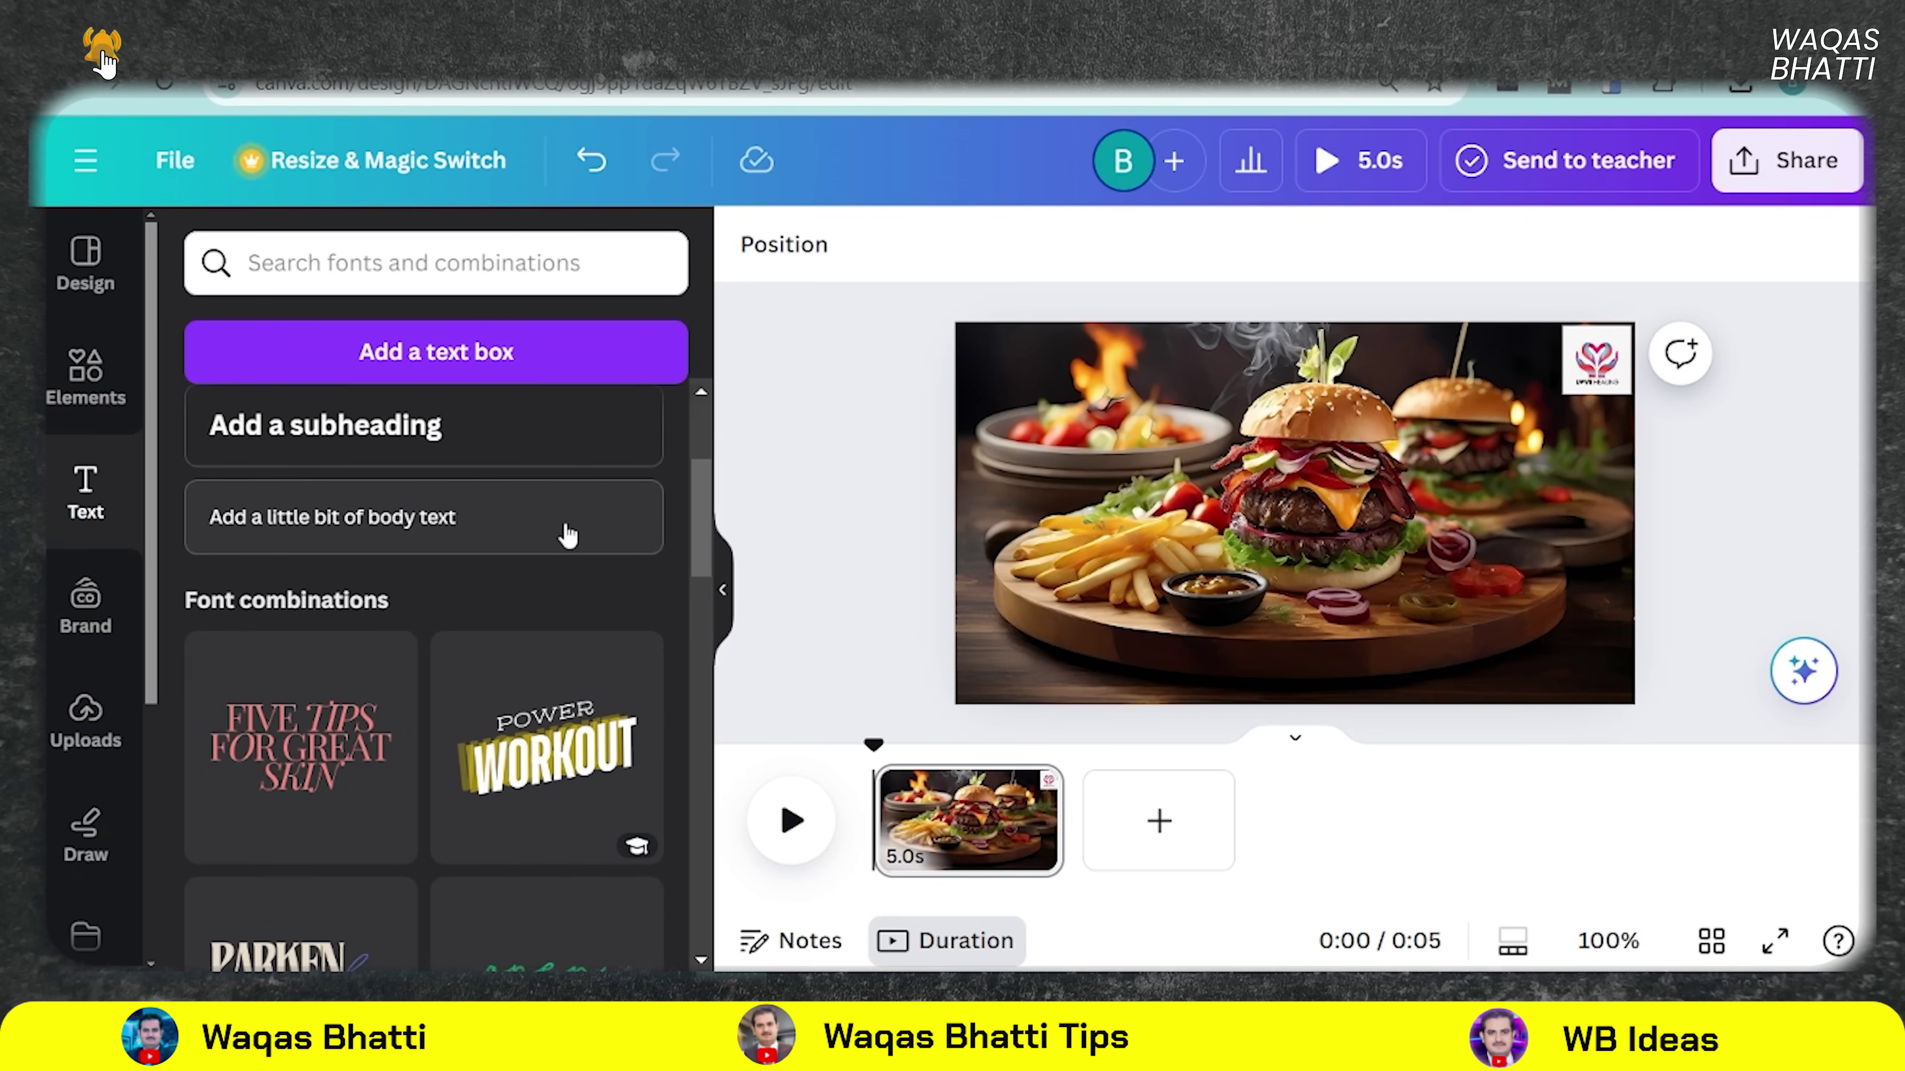
{"action": "scroll", "coordinate": [599, 518], "scroll_direction": "down", "scroll_amount": 6}
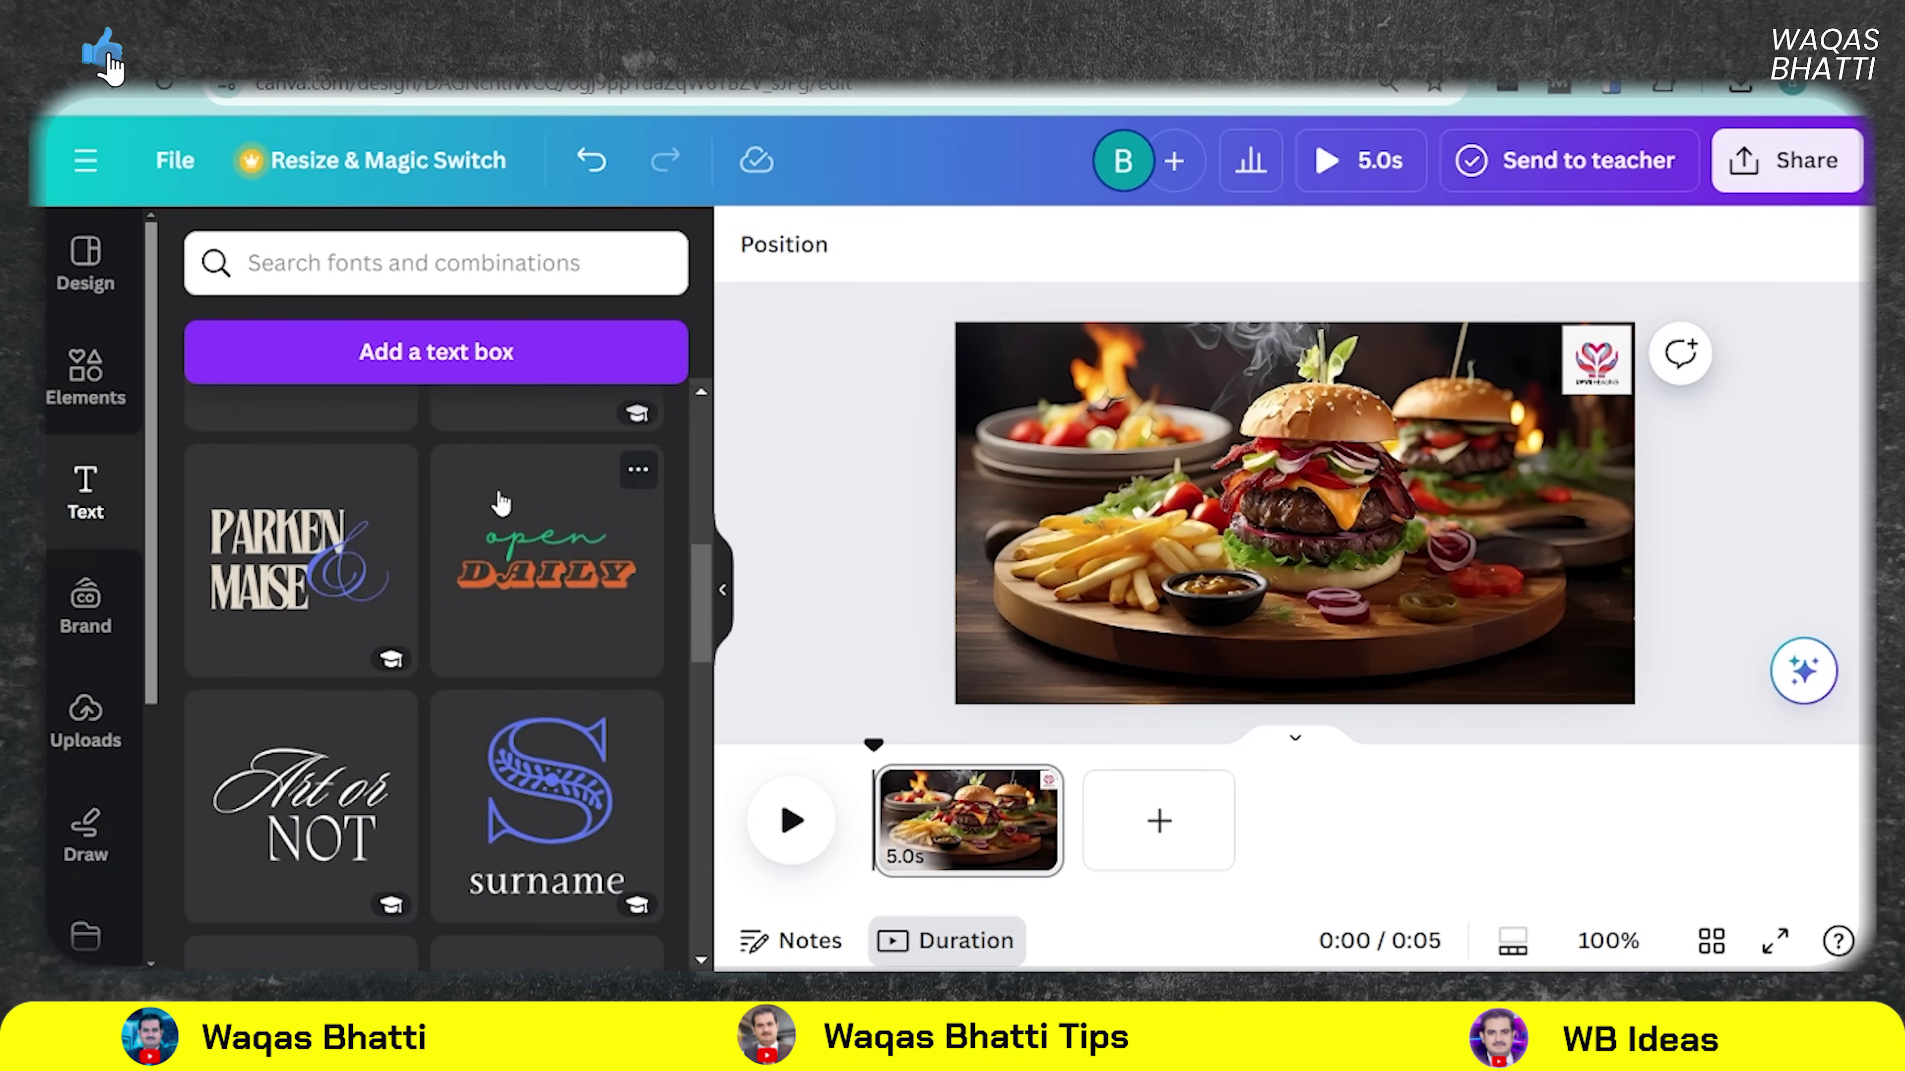
{"action": "scroll", "coordinate": [501, 501], "scroll_direction": "down", "scroll_amount": 5}
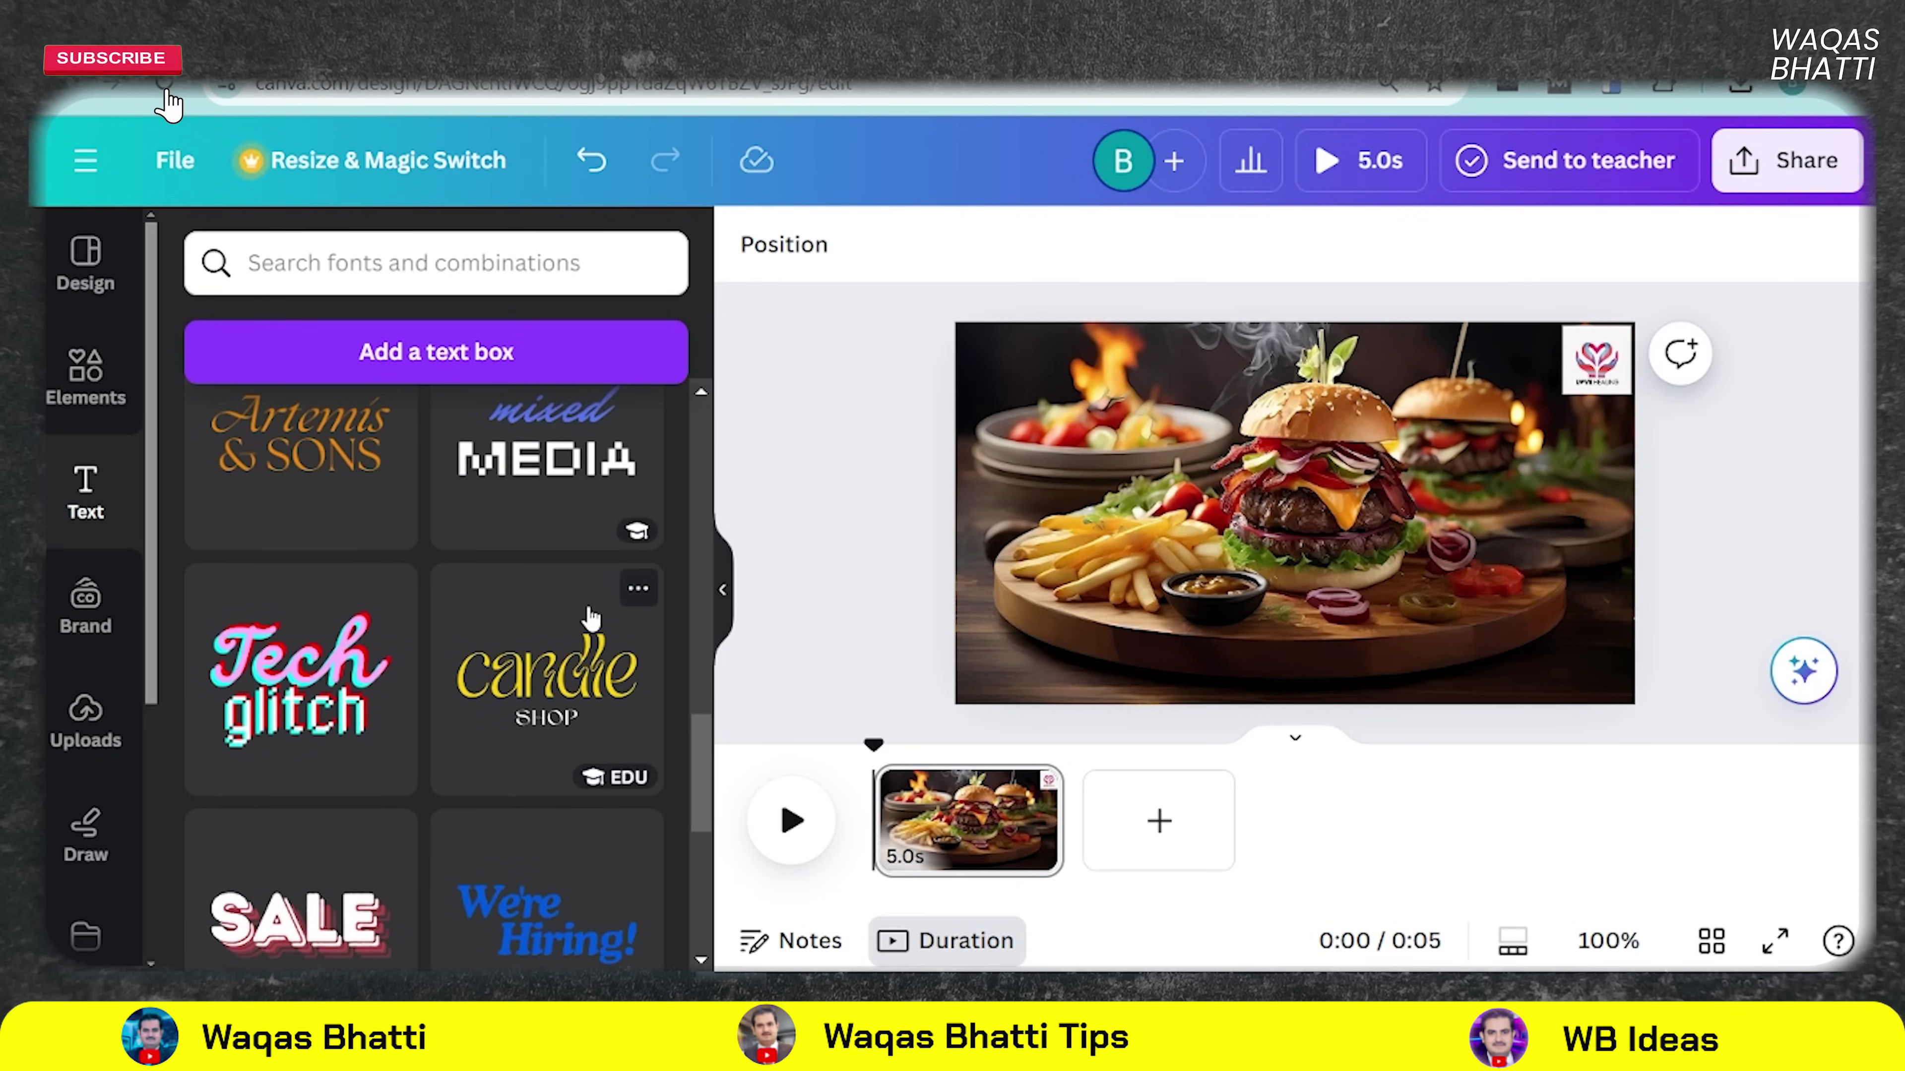
{"action": "scroll", "coordinate": [348, 654], "scroll_direction": "down", "scroll_amount": 5}
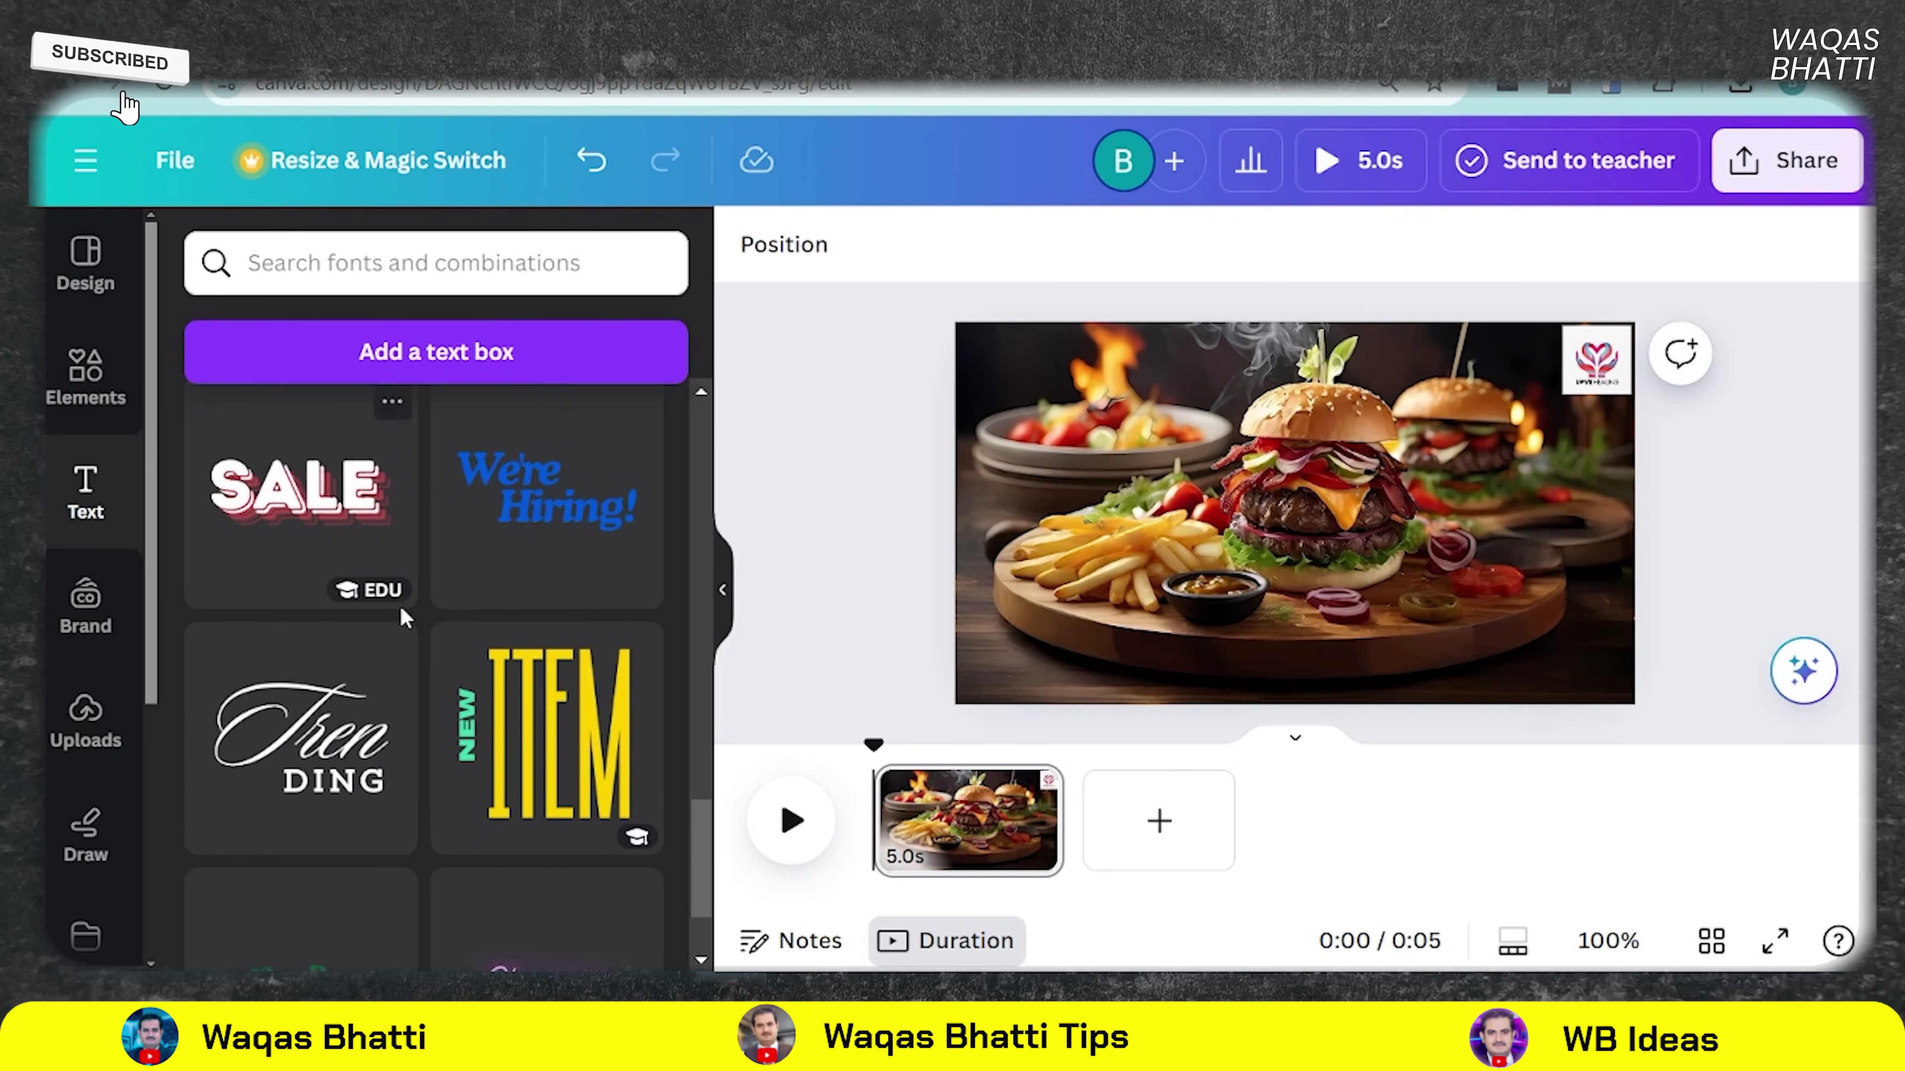
{"action": "scroll", "coordinate": [405, 618], "scroll_direction": "down", "scroll_amount": 10}
{"action": "scroll", "coordinate": [405, 618], "scroll_direction": "up", "scroll_amount": 8}
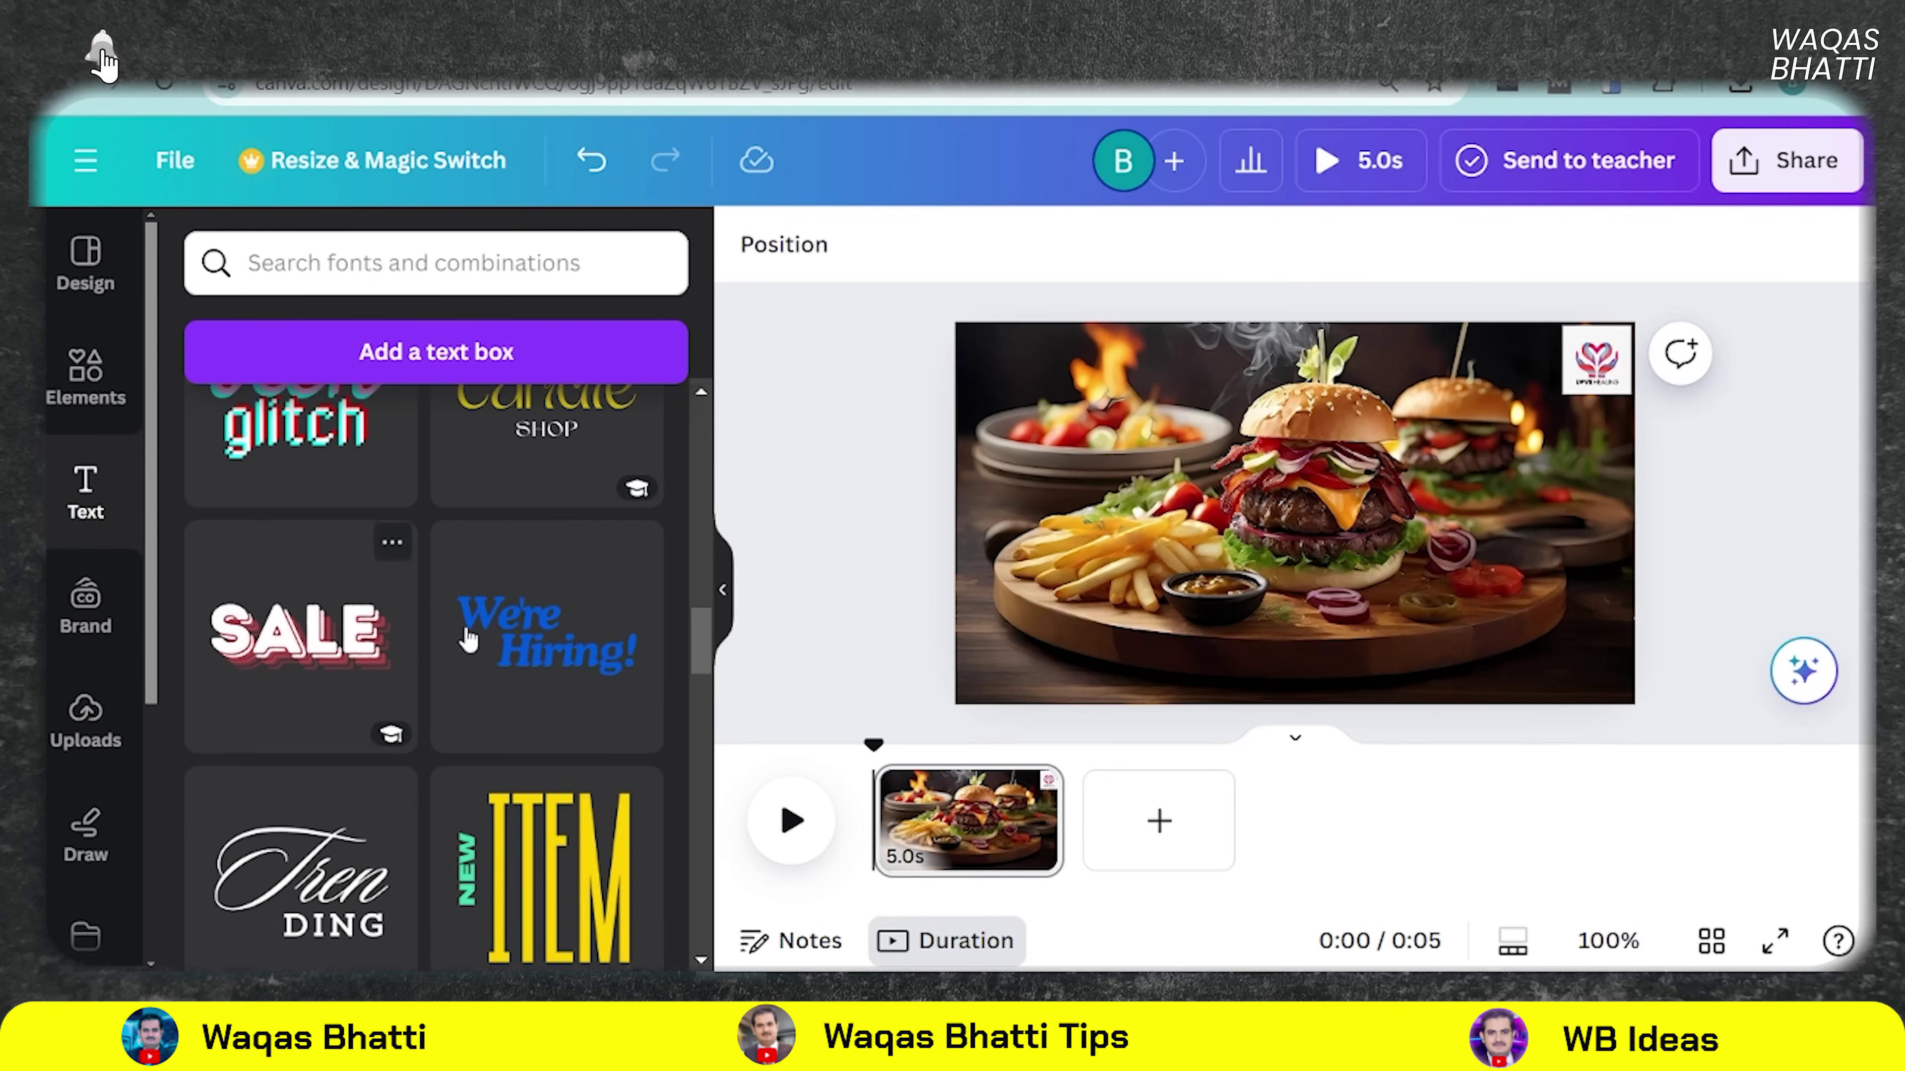
{"action": "scroll", "coordinate": [520, 705], "scroll_direction": "down", "scroll_amount": 3}
{"action": "scroll", "coordinate": [517, 709], "scroll_direction": "down", "scroll_amount": 5}
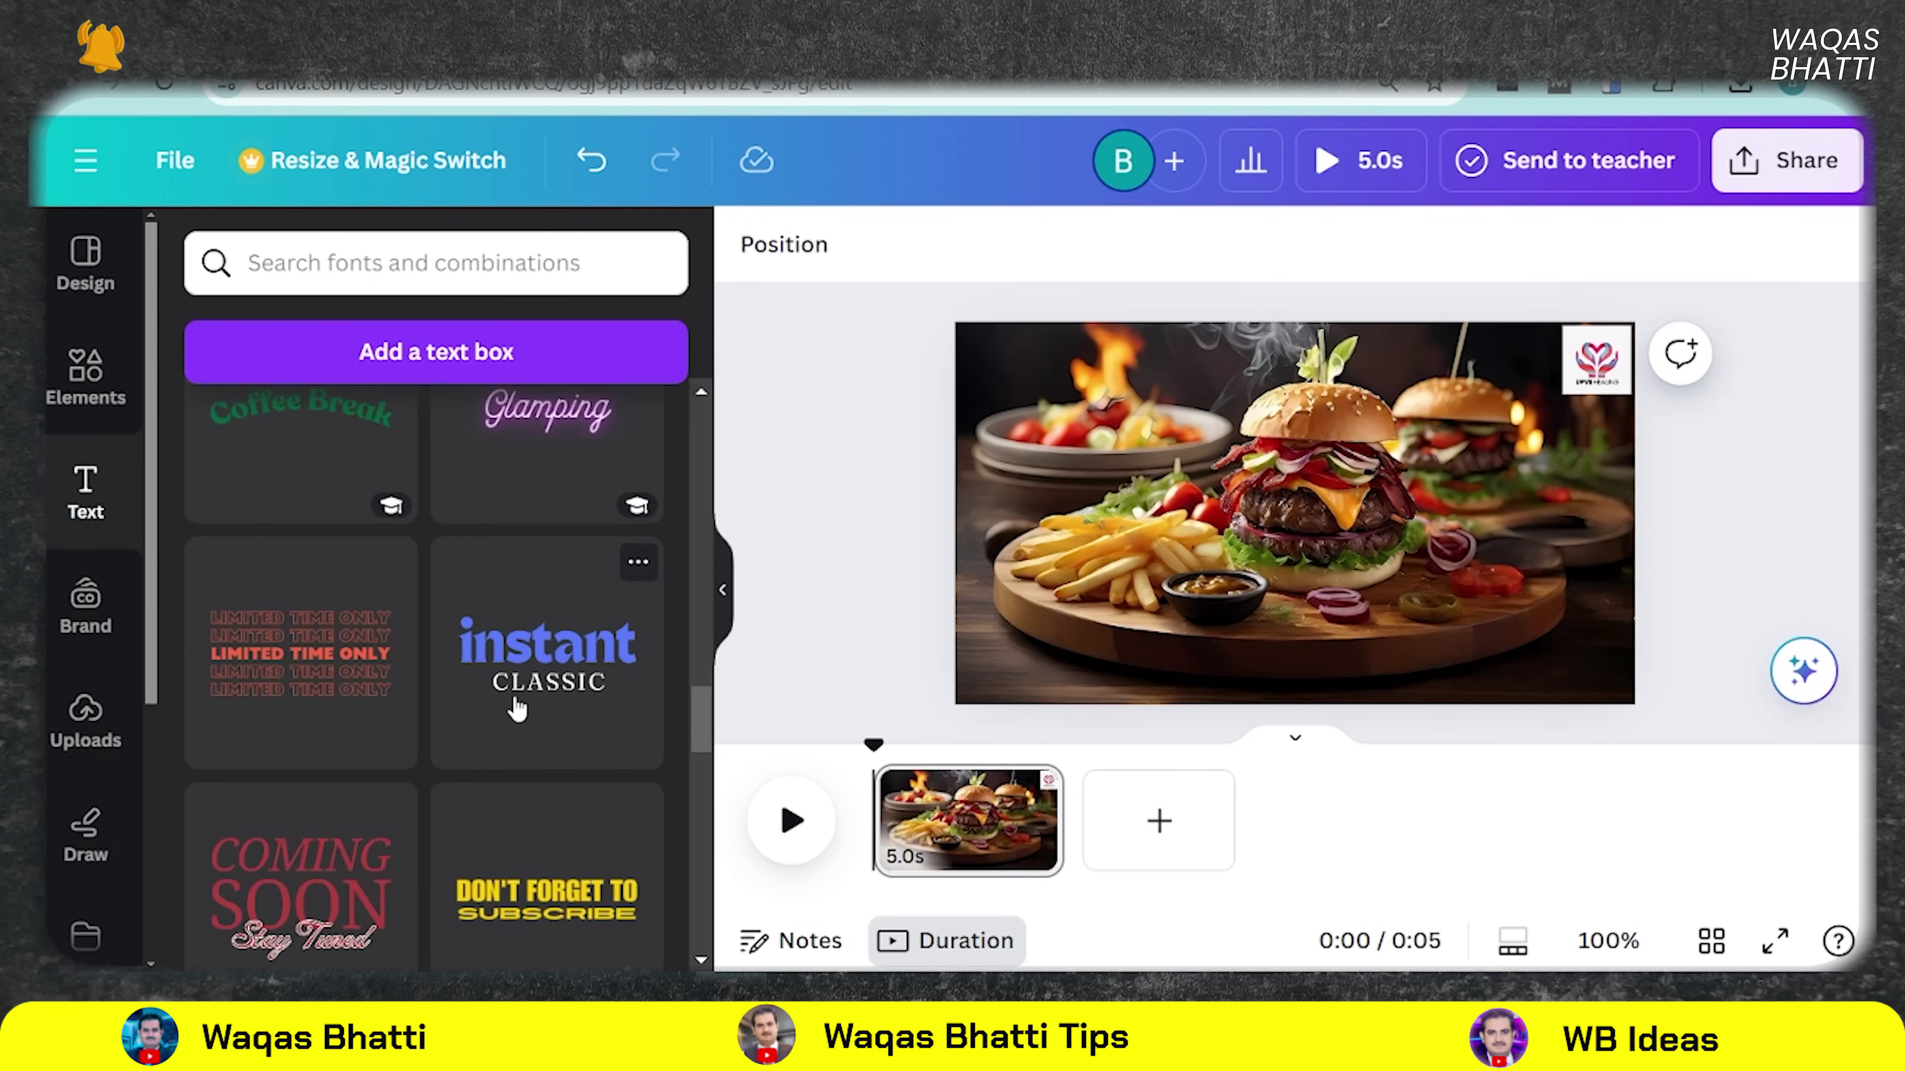
- Add the neon Glamping text style and shrink it to about size 151 in the burger photo's lower-left corner
{"action": "scroll", "coordinate": [516, 709], "scroll_direction": "up", "scroll_amount": 5}
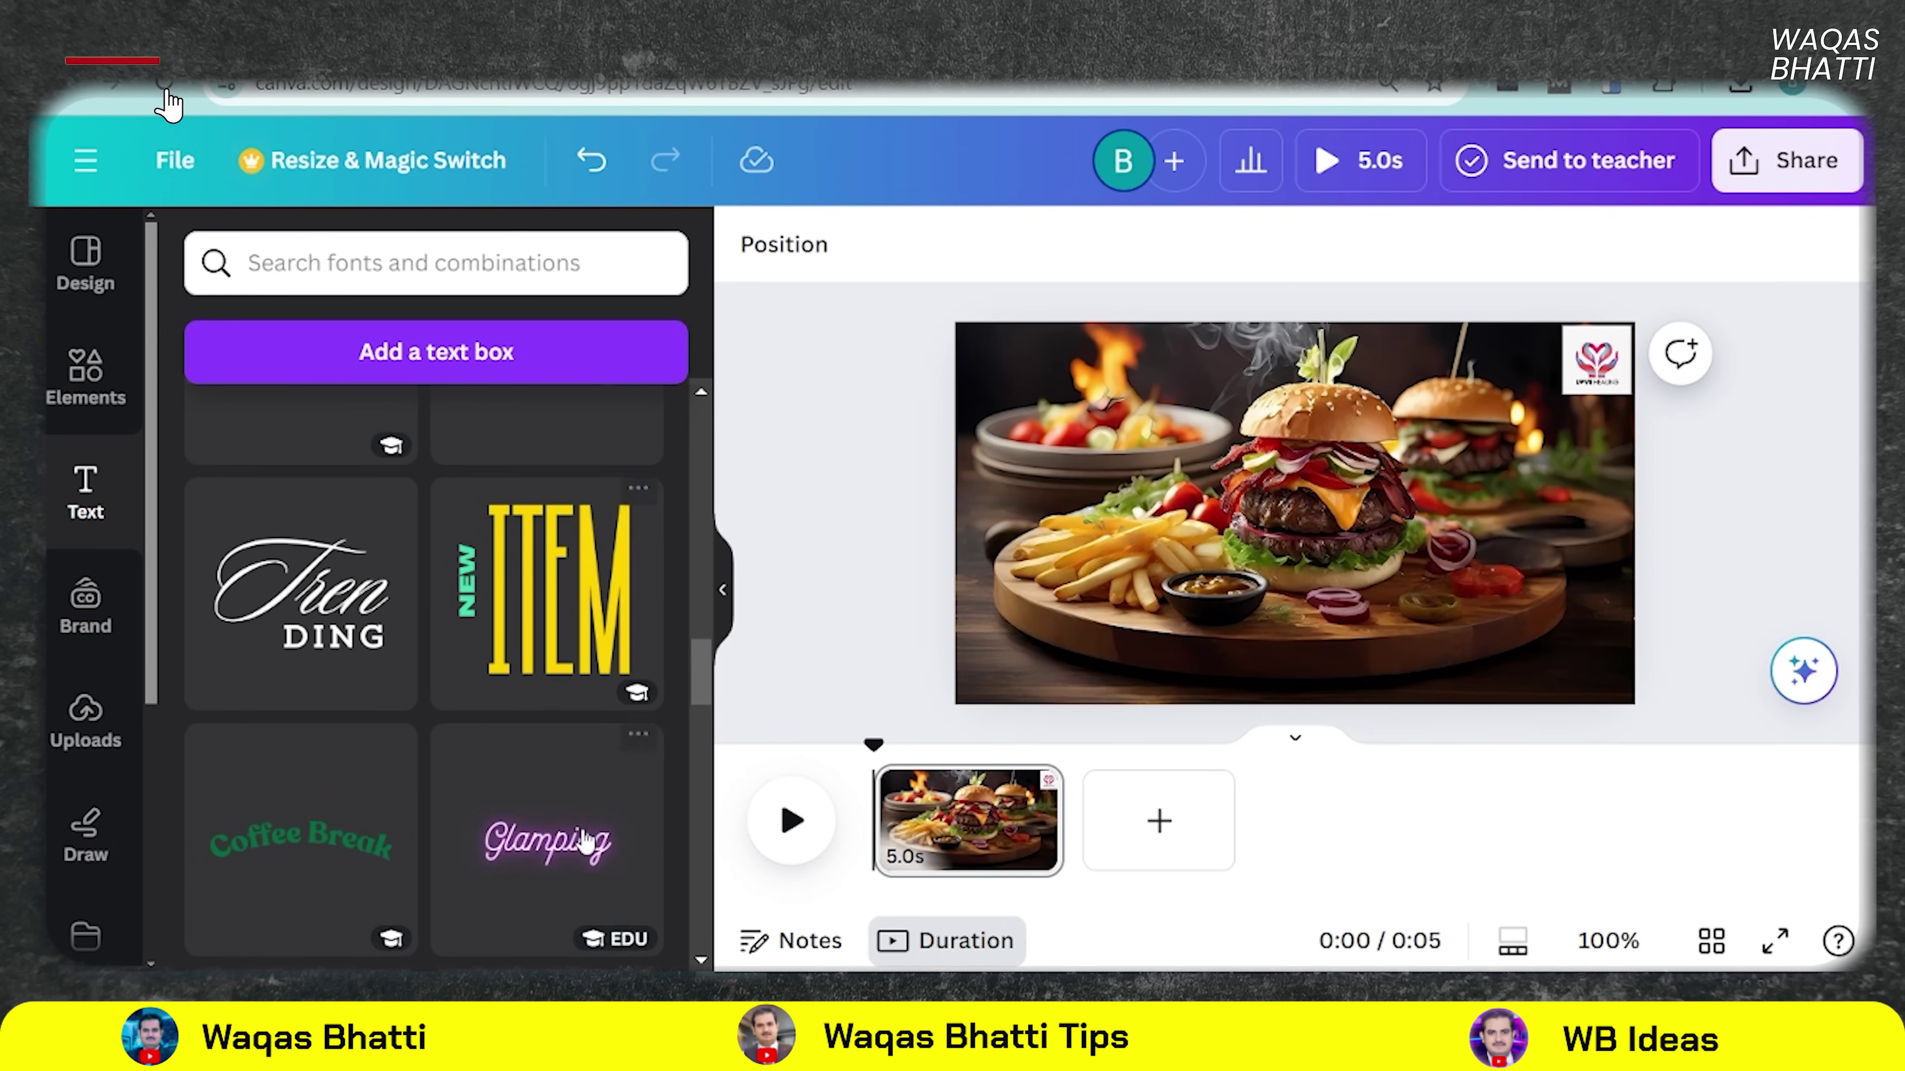
{"action": "scroll", "coordinate": [589, 679], "scroll_direction": "down", "scroll_amount": 4}
{"action": "left_click", "coordinate": [549, 561]}
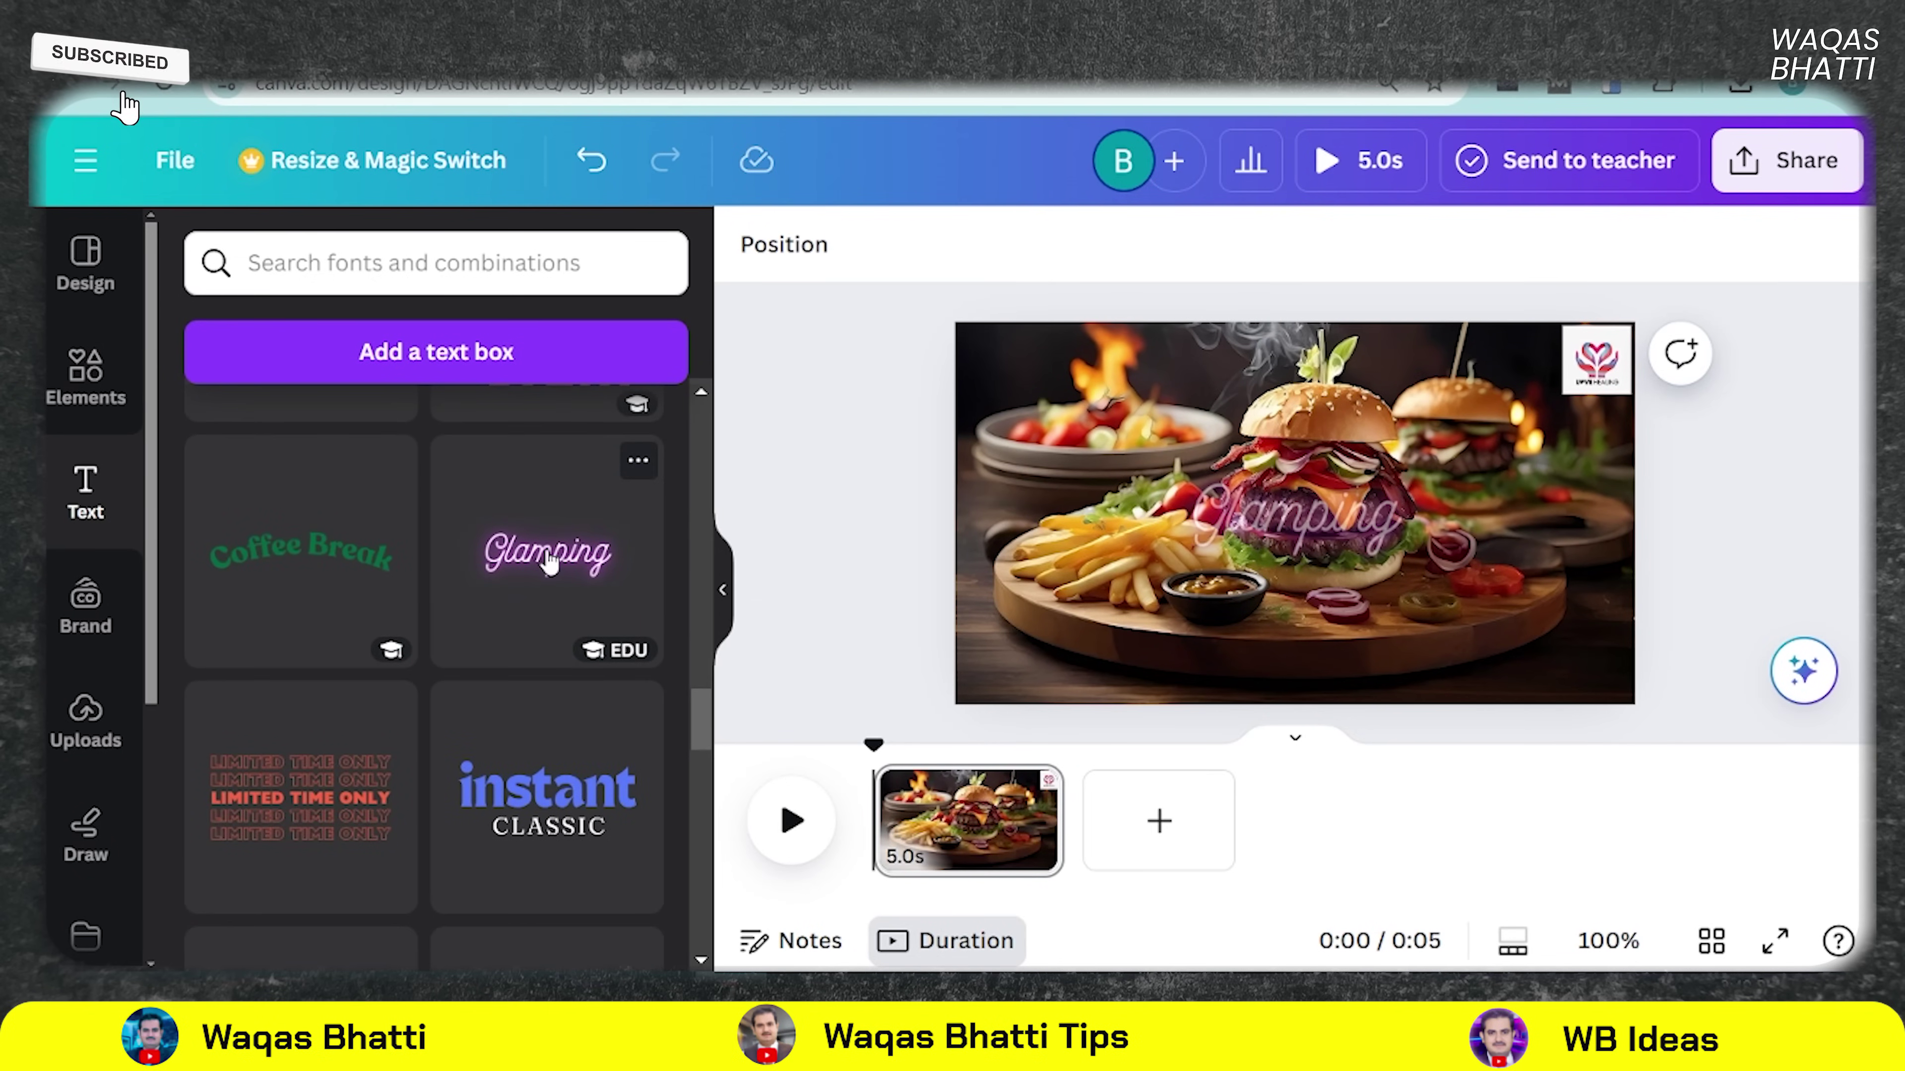
{"action": "left_click_drag", "start_coordinate": [1312, 525], "coordinate": [1132, 661]}
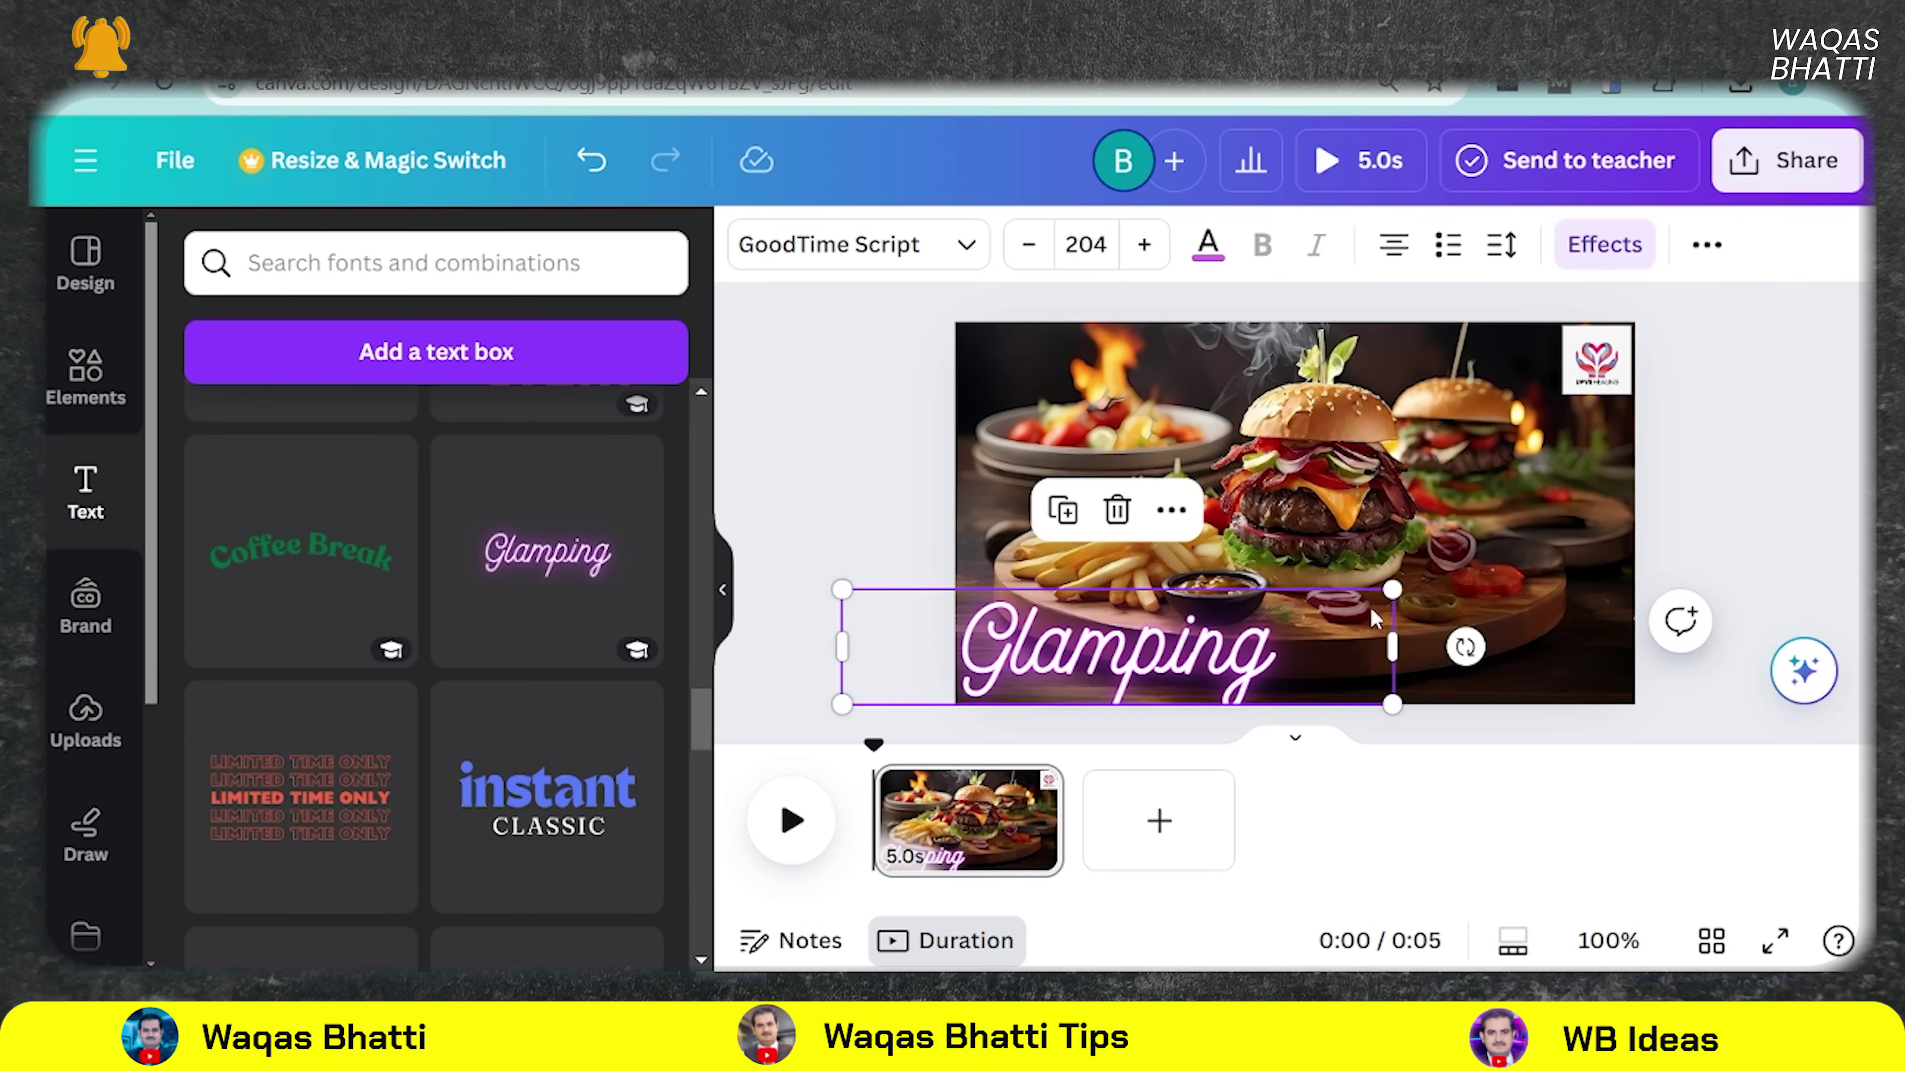
{"action": "left_click_drag", "start_coordinate": [1384, 590], "coordinate": [1250, 619]}
{"action": "left_click_drag", "start_coordinate": [1150, 650], "coordinate": [1181, 639]}
- Change the neon text to "Todays' Special" and fit it at about size 141 inside the photo's lower-left corner
{"action": "double_click", "coordinate": [1130, 665]}
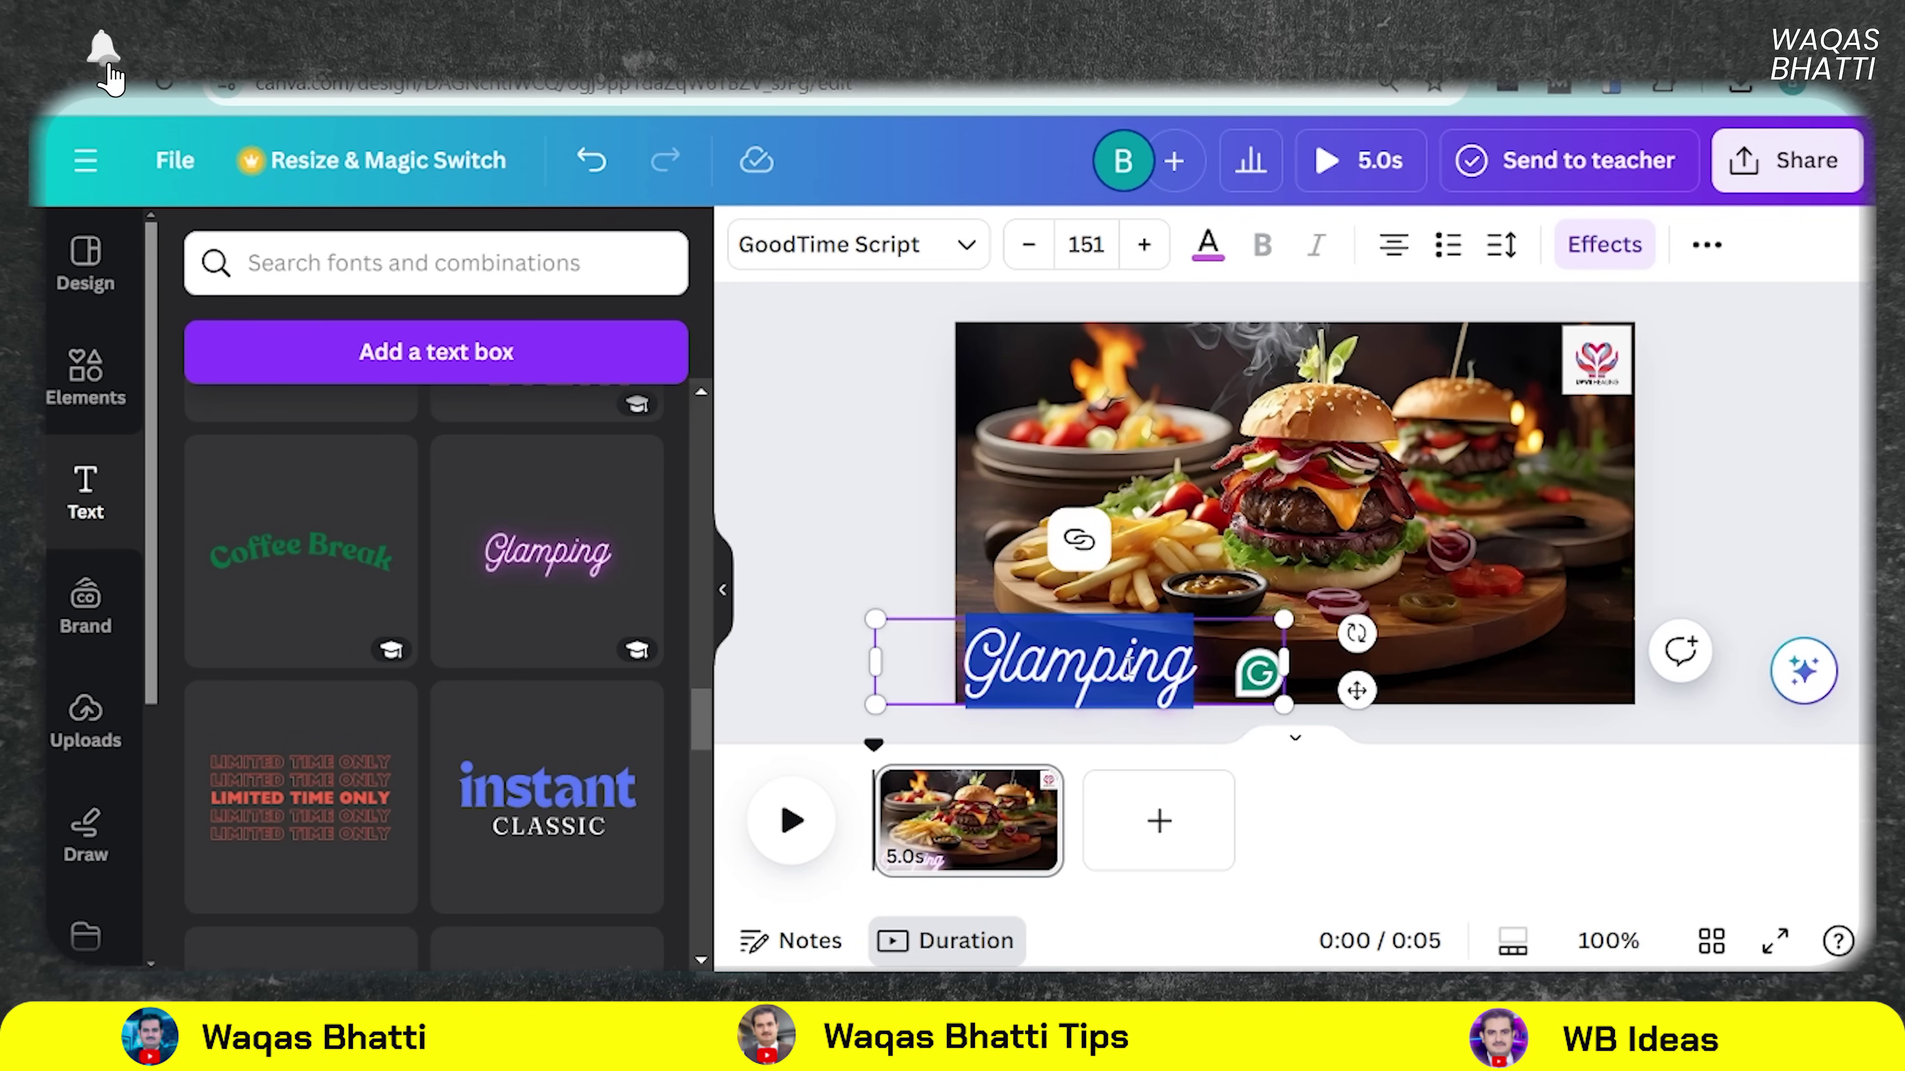
{"action": "type", "text": "Todays"}
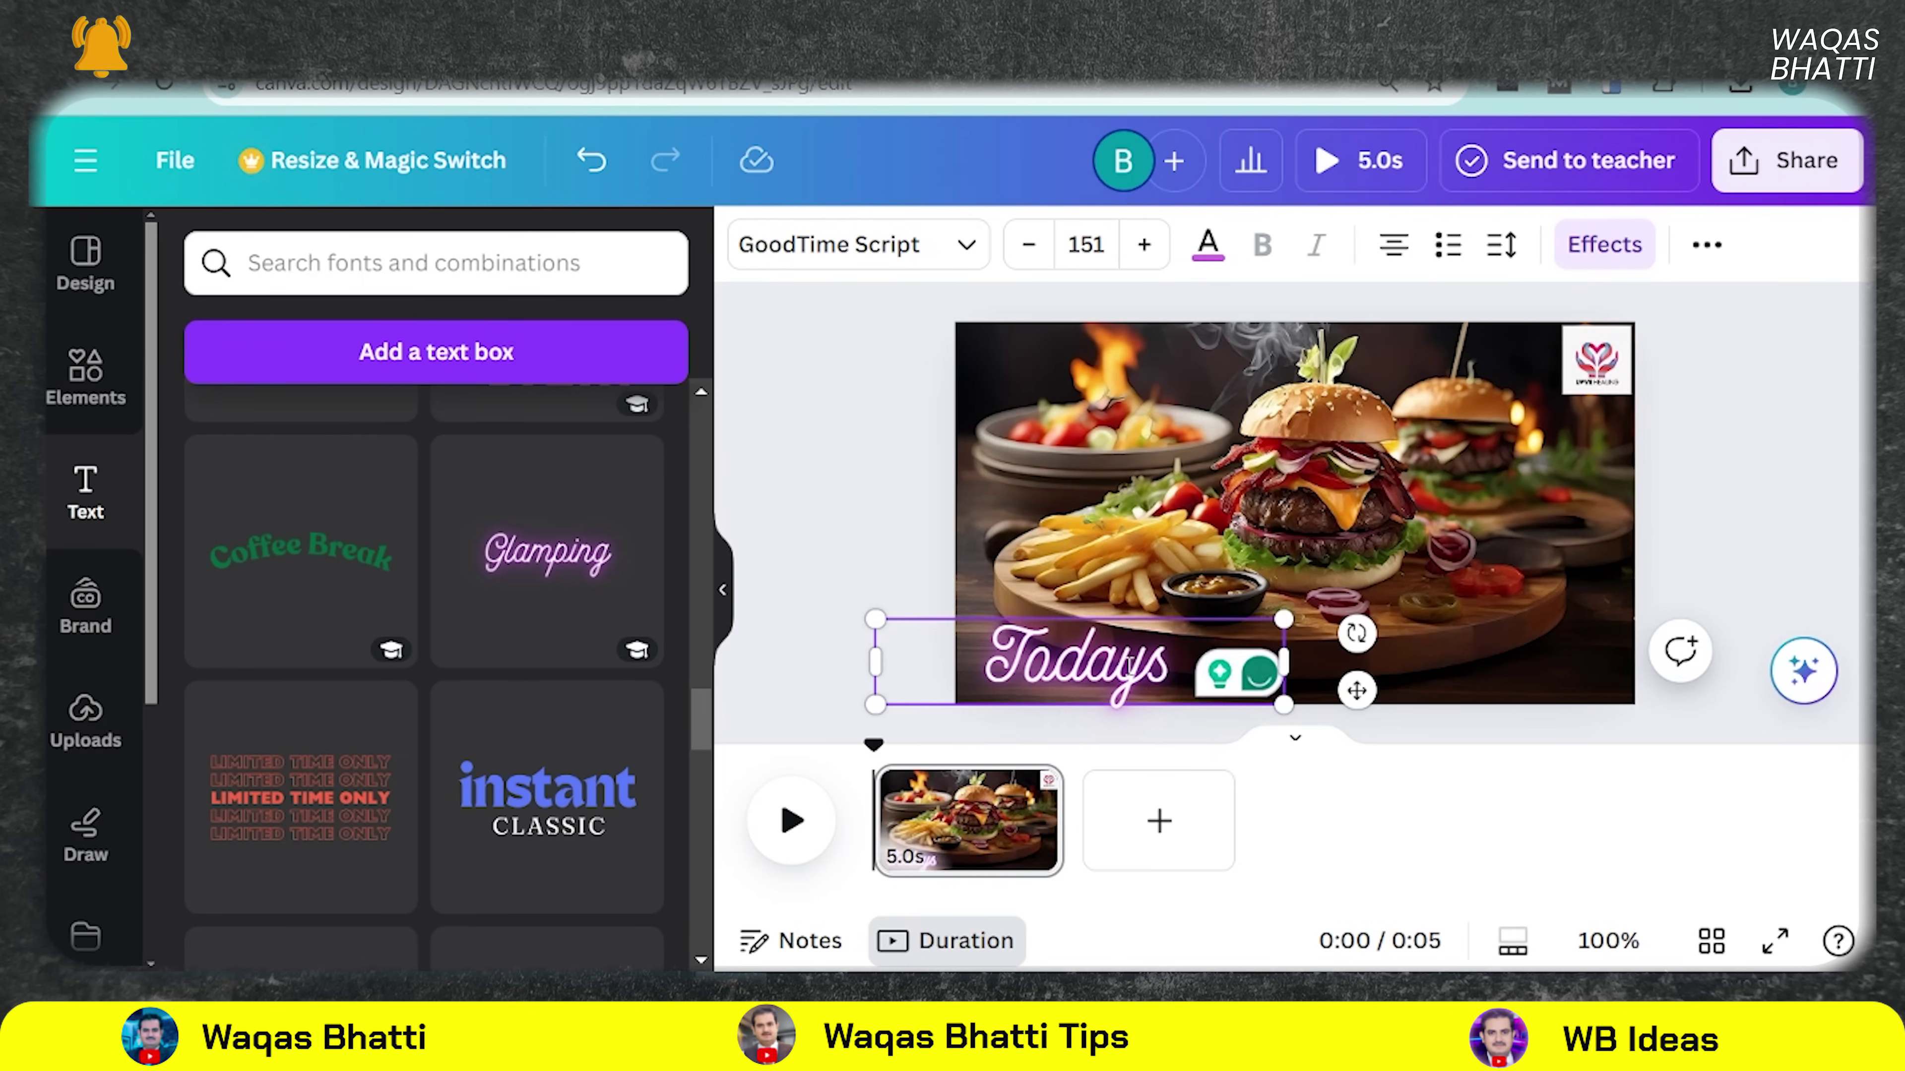
{"action": "type", "text": "' Special"}
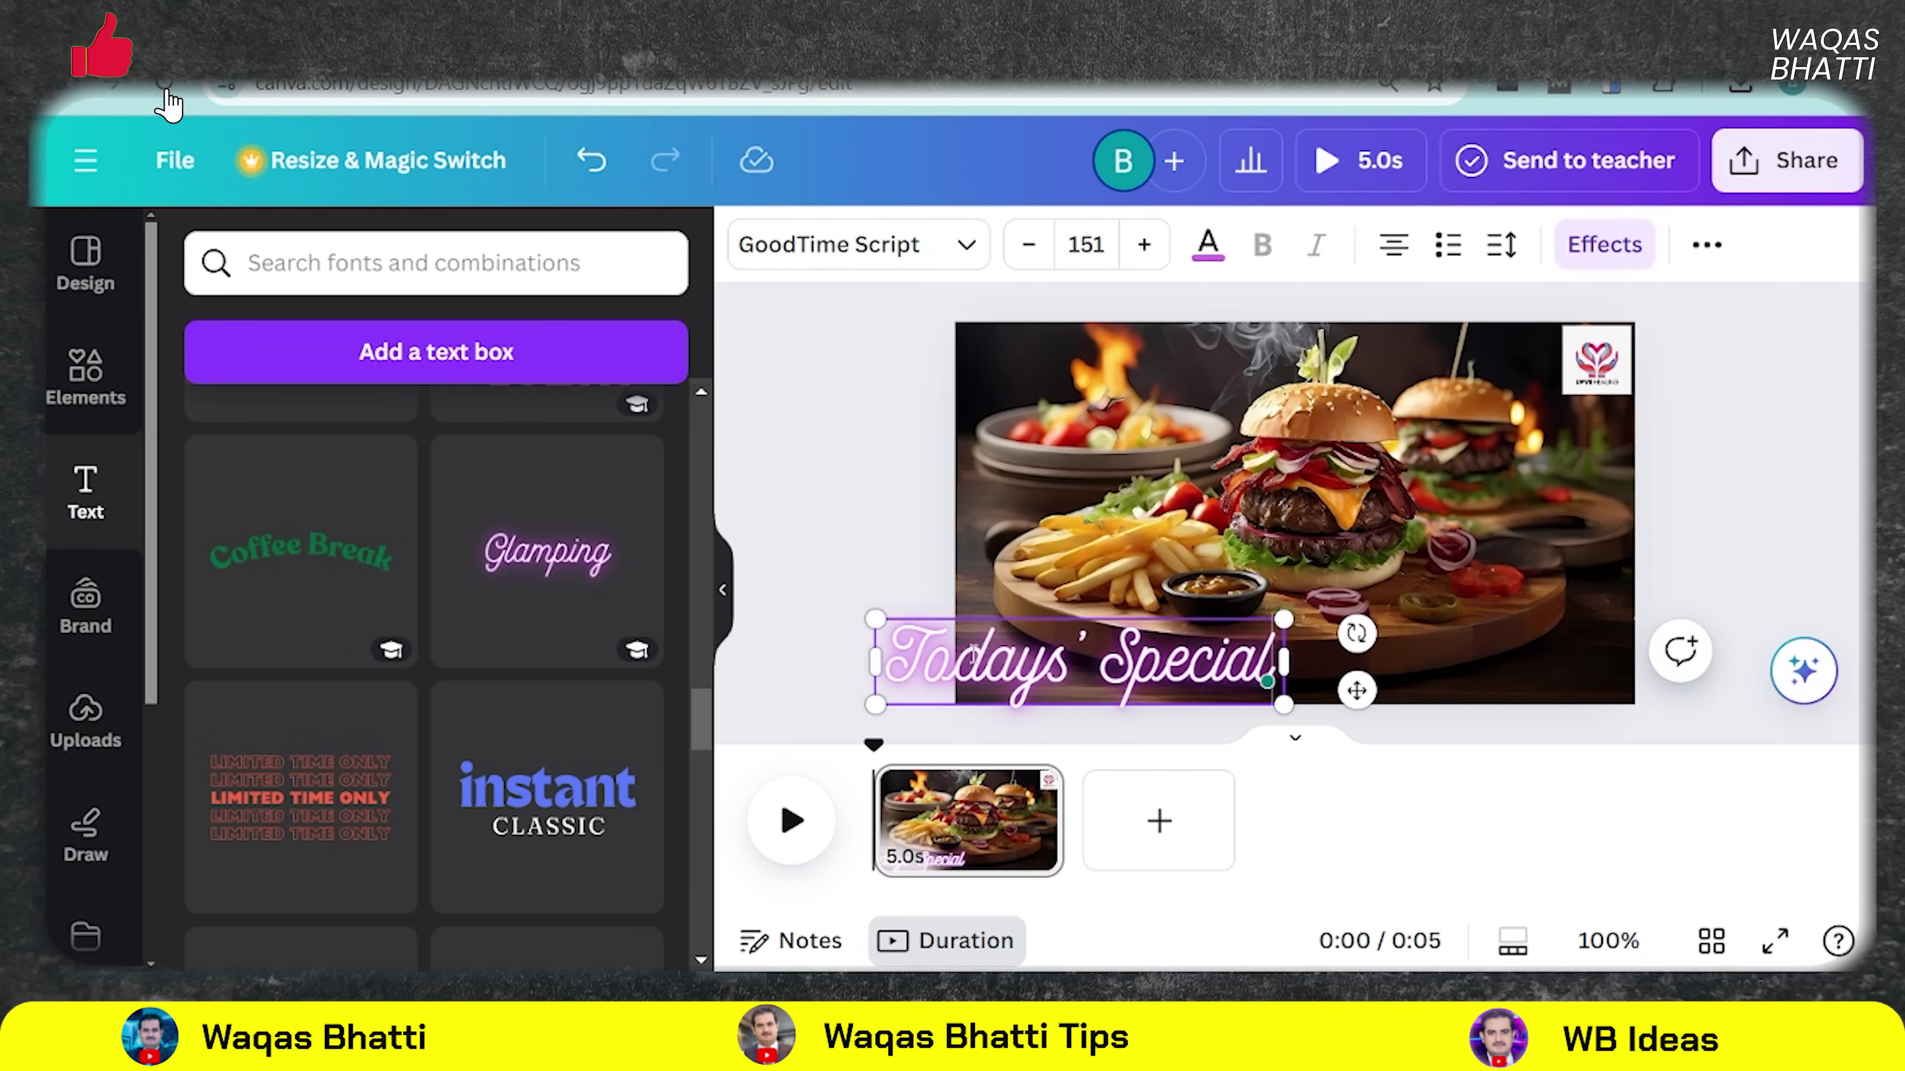
{"action": "left_click", "coordinate": [852, 593]}
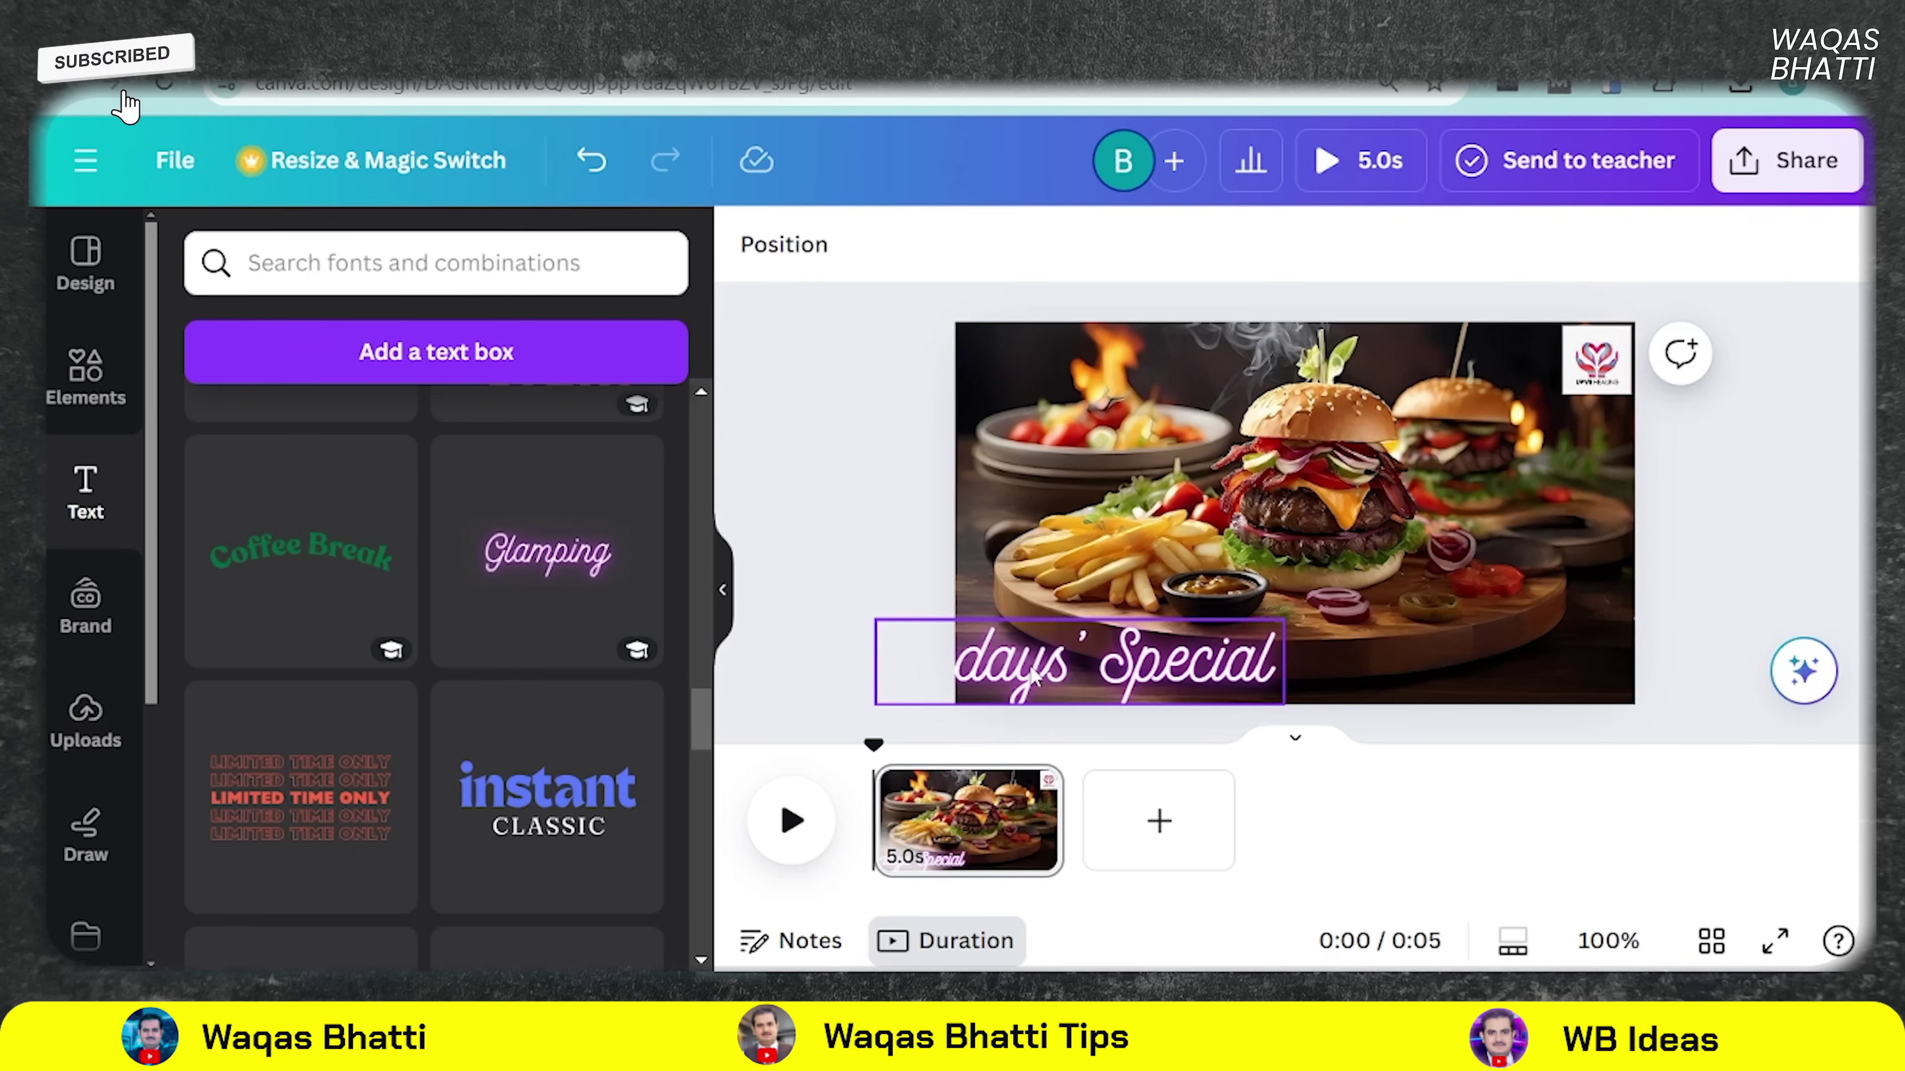
{"action": "left_click", "coordinate": [979, 660]}
{"action": "left_click_drag", "start_coordinate": [978, 660], "coordinate": [1088, 668]}
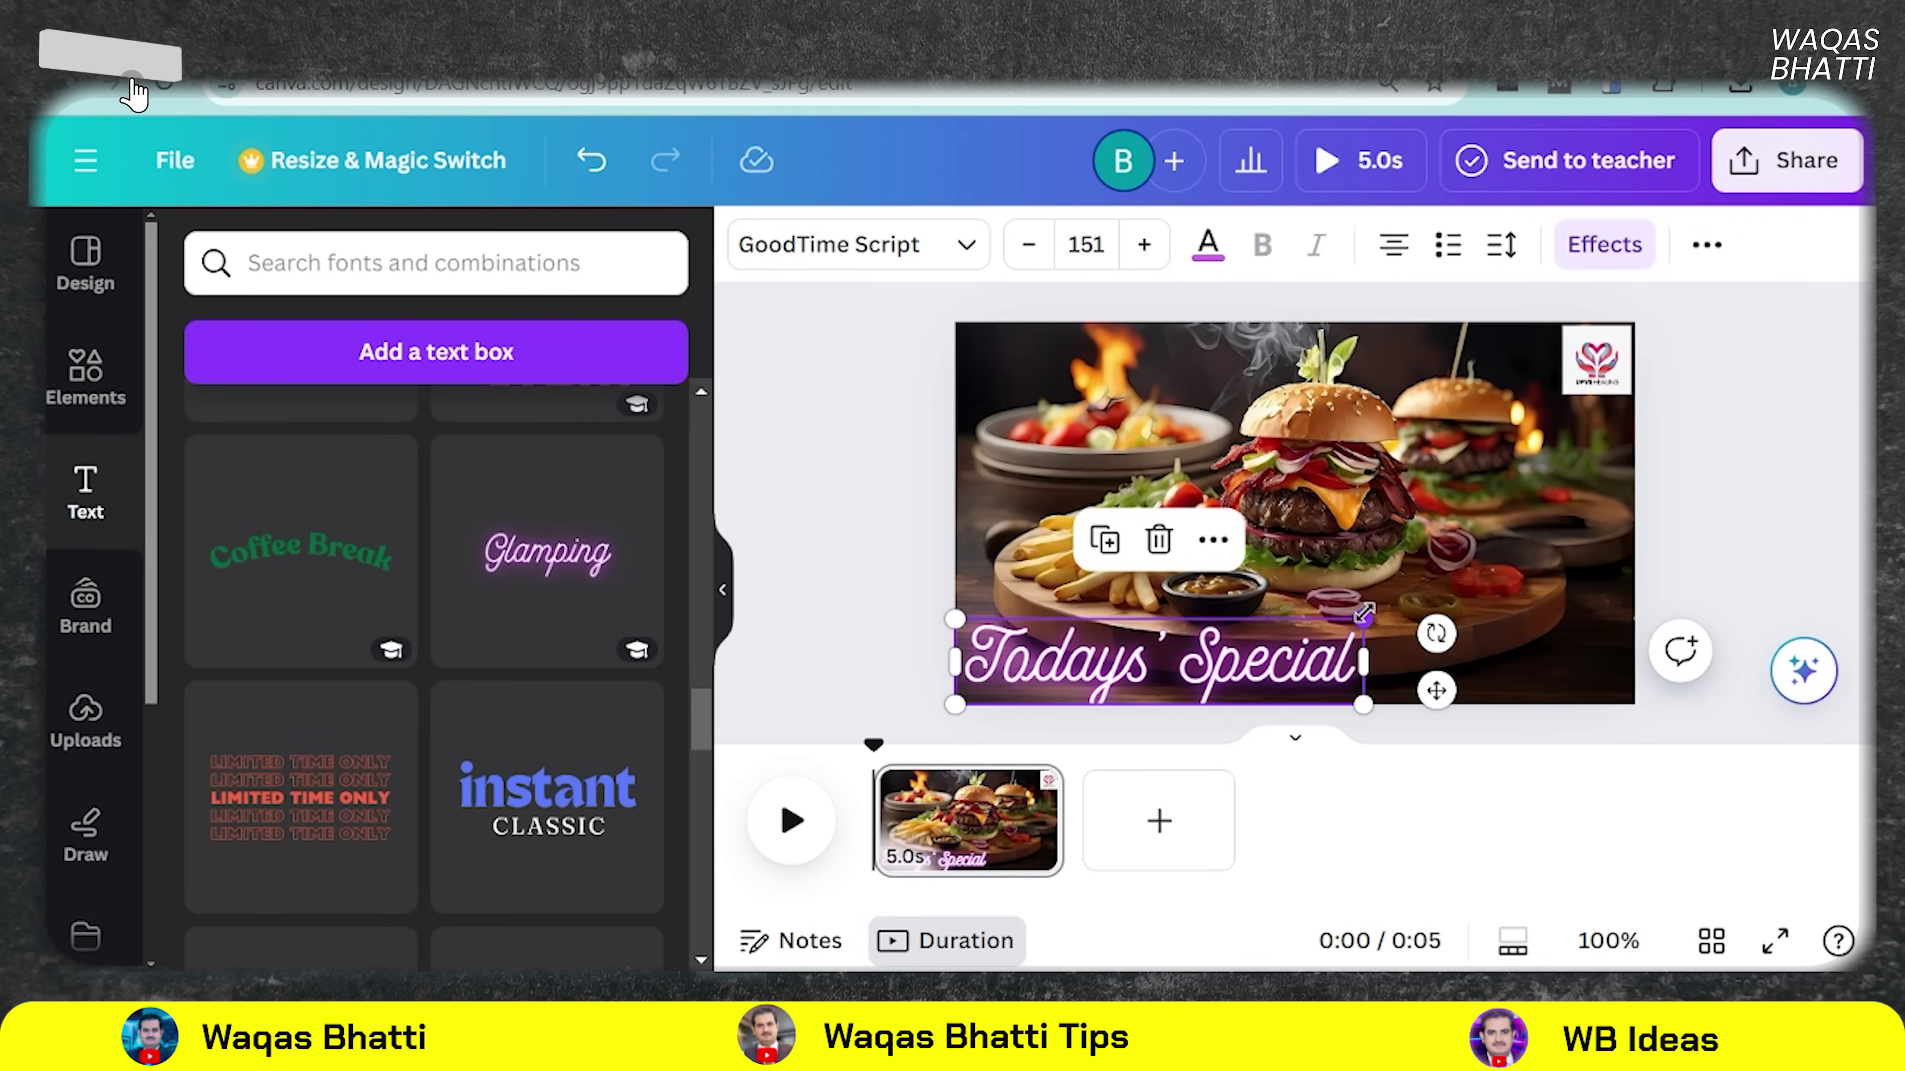
{"action": "left_click_drag", "start_coordinate": [1363, 620], "coordinate": [1336, 623]}
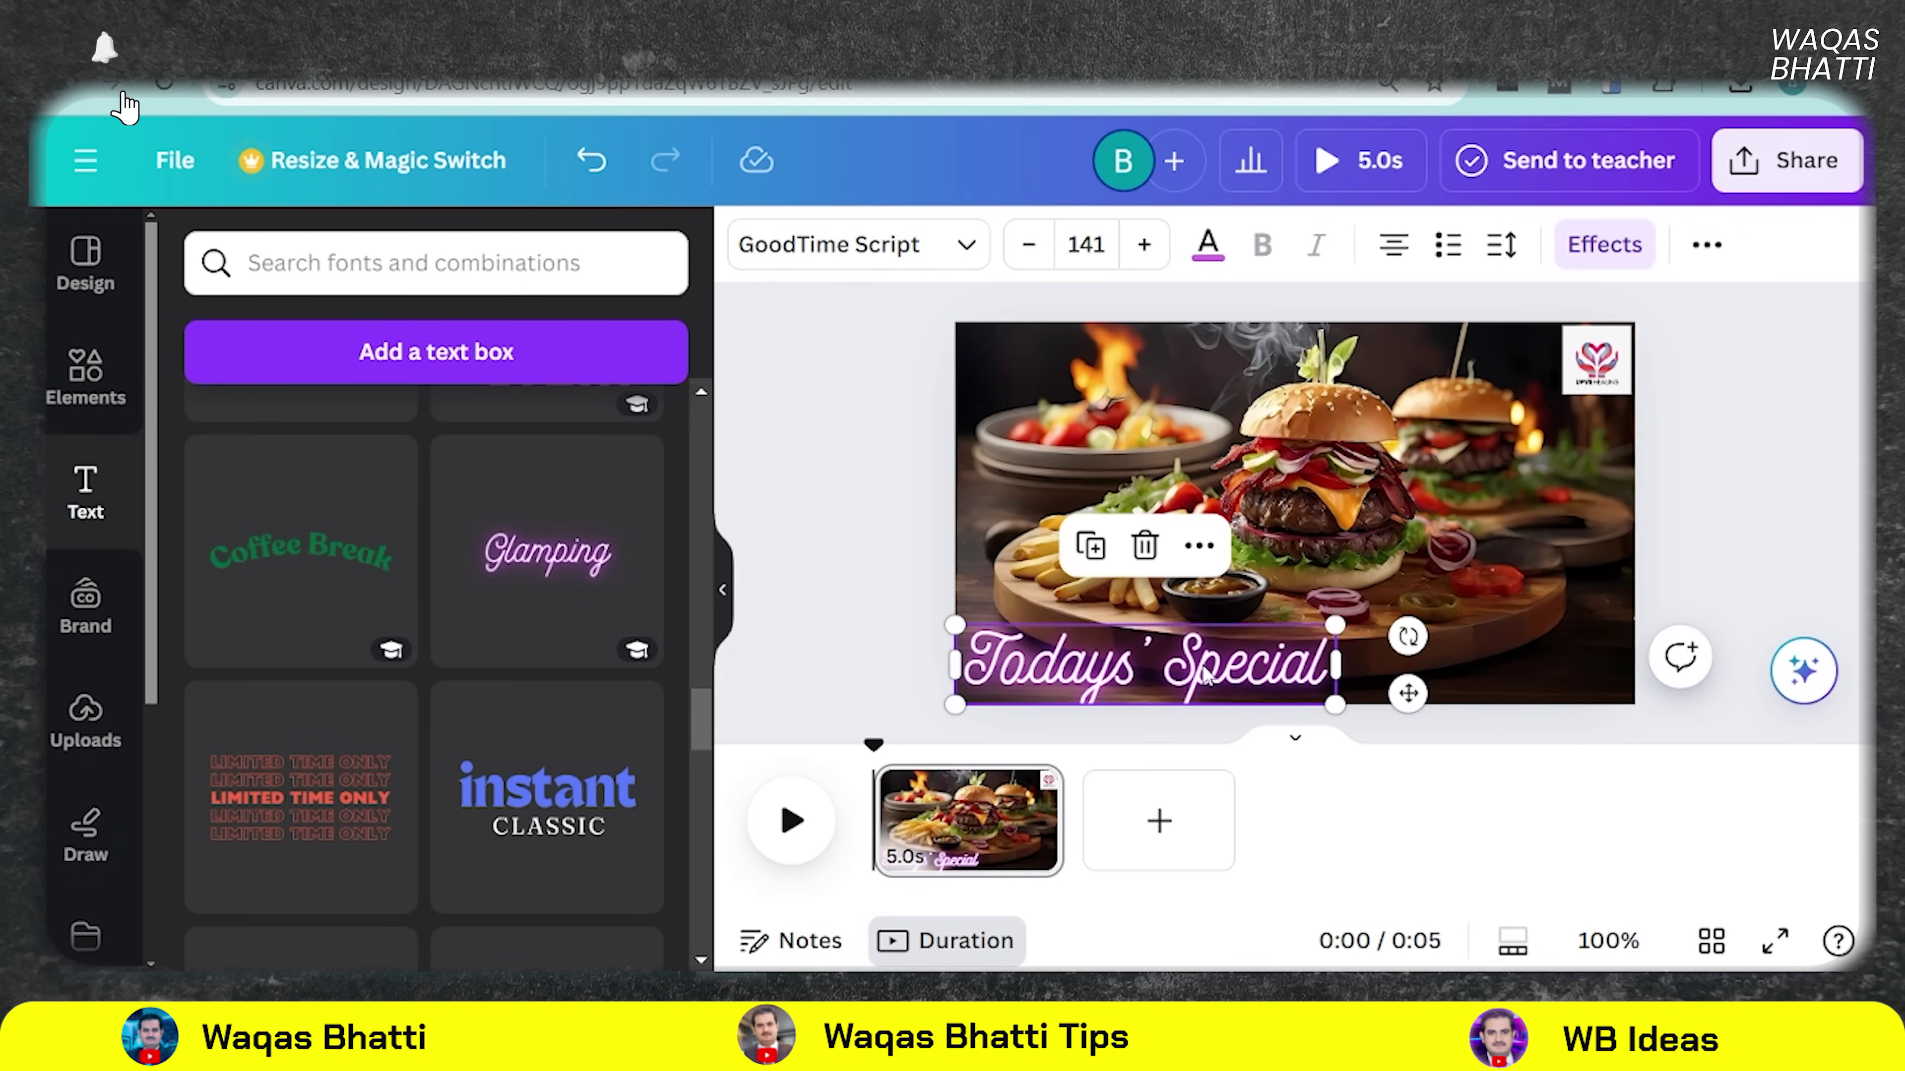
- Add the Play time font combination, shrunk to less than half size and placed in the photo's lower-right corner
{"action": "scroll", "coordinate": [390, 571], "scroll_direction": "down", "scroll_amount": 10}
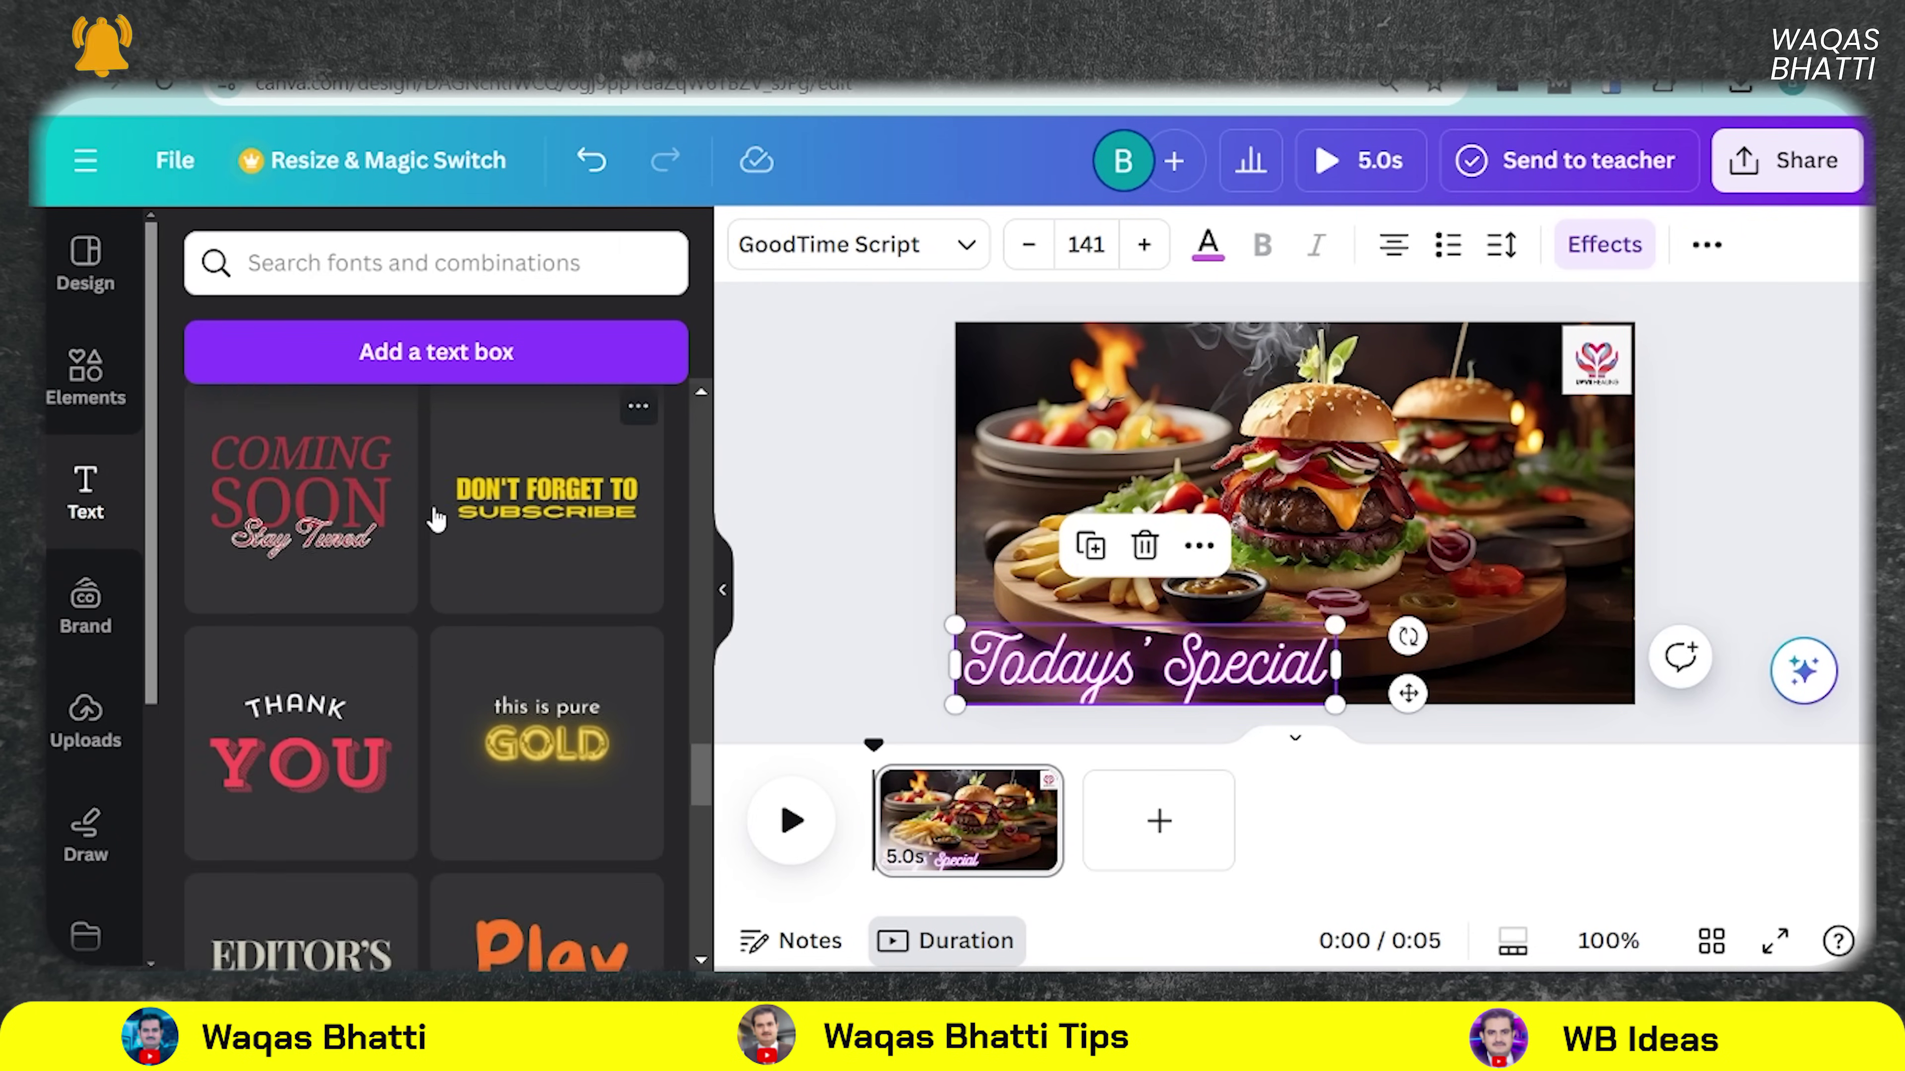
{"action": "scroll", "coordinate": [523, 606], "scroll_direction": "down", "scroll_amount": 8}
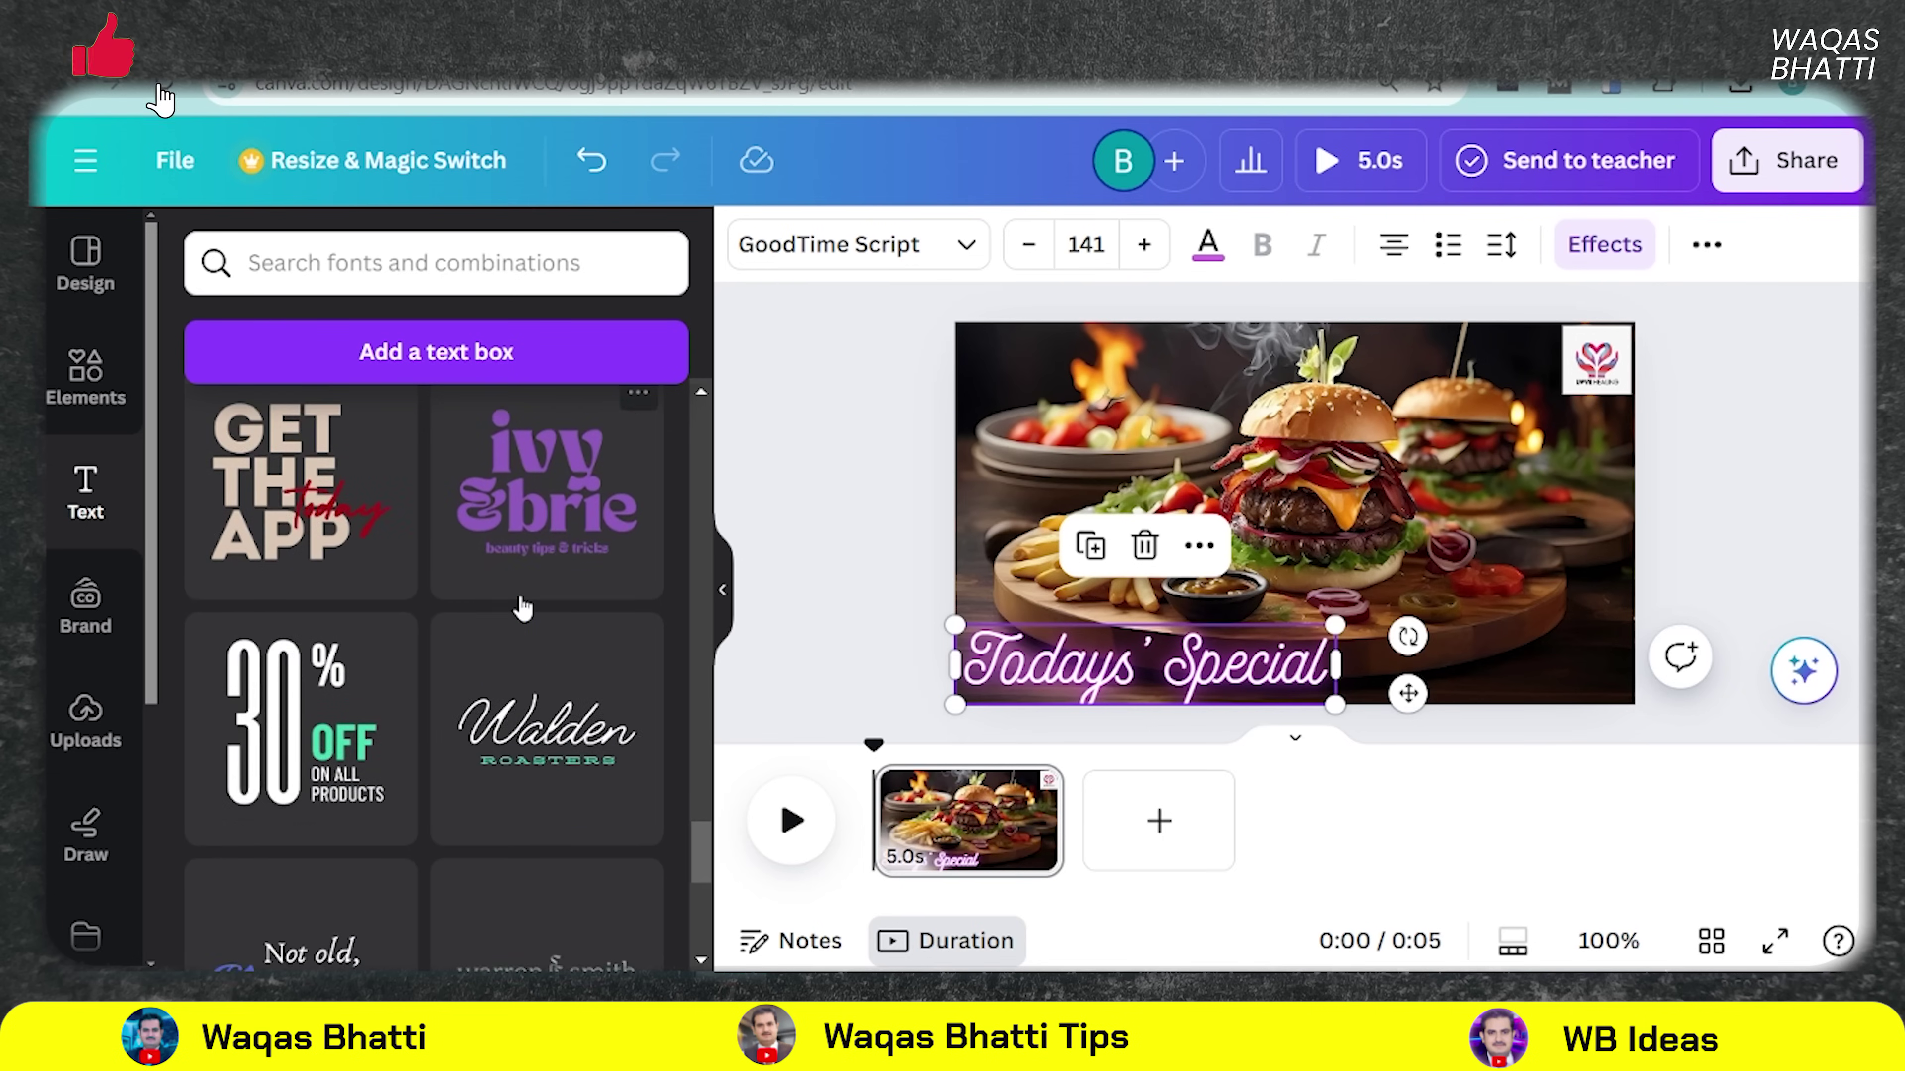
{"action": "scroll", "coordinate": [624, 698], "scroll_direction": "up", "scroll_amount": 6}
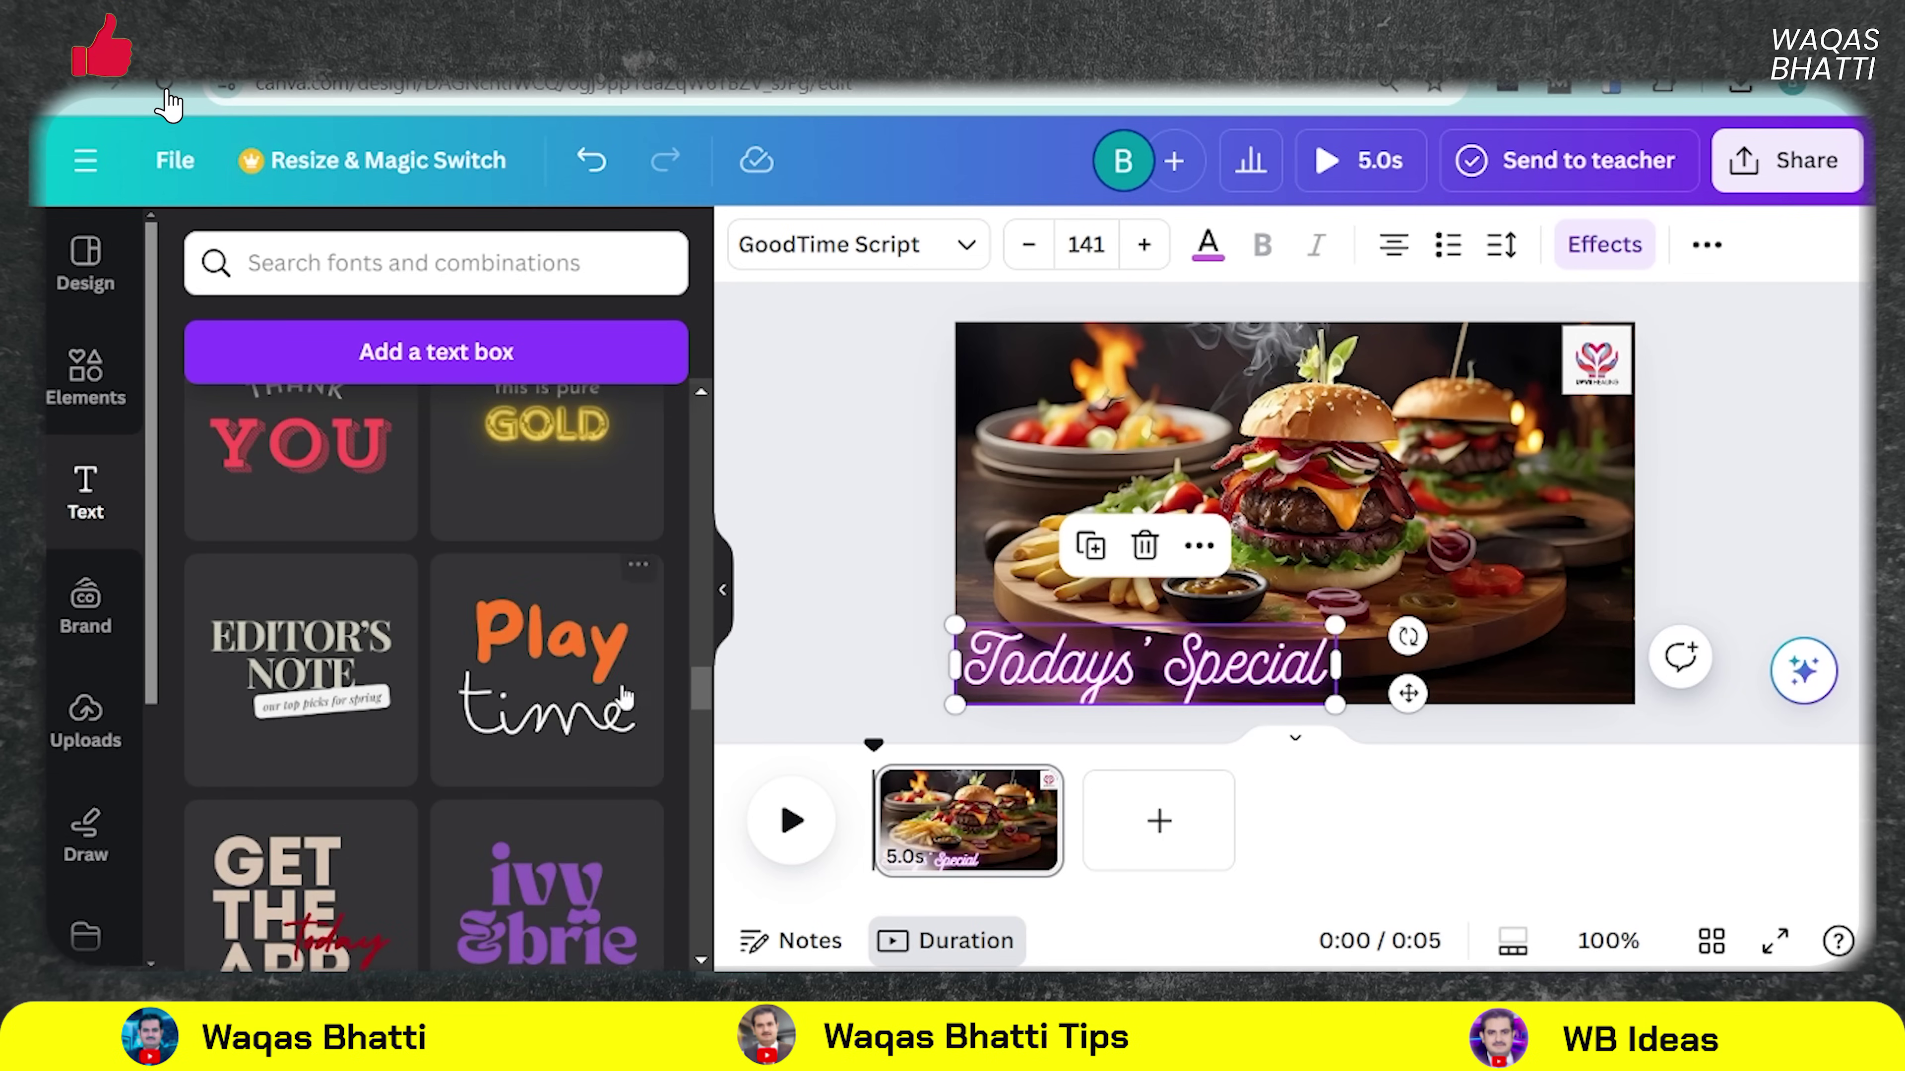
{"action": "left_click", "coordinate": [566, 661]}
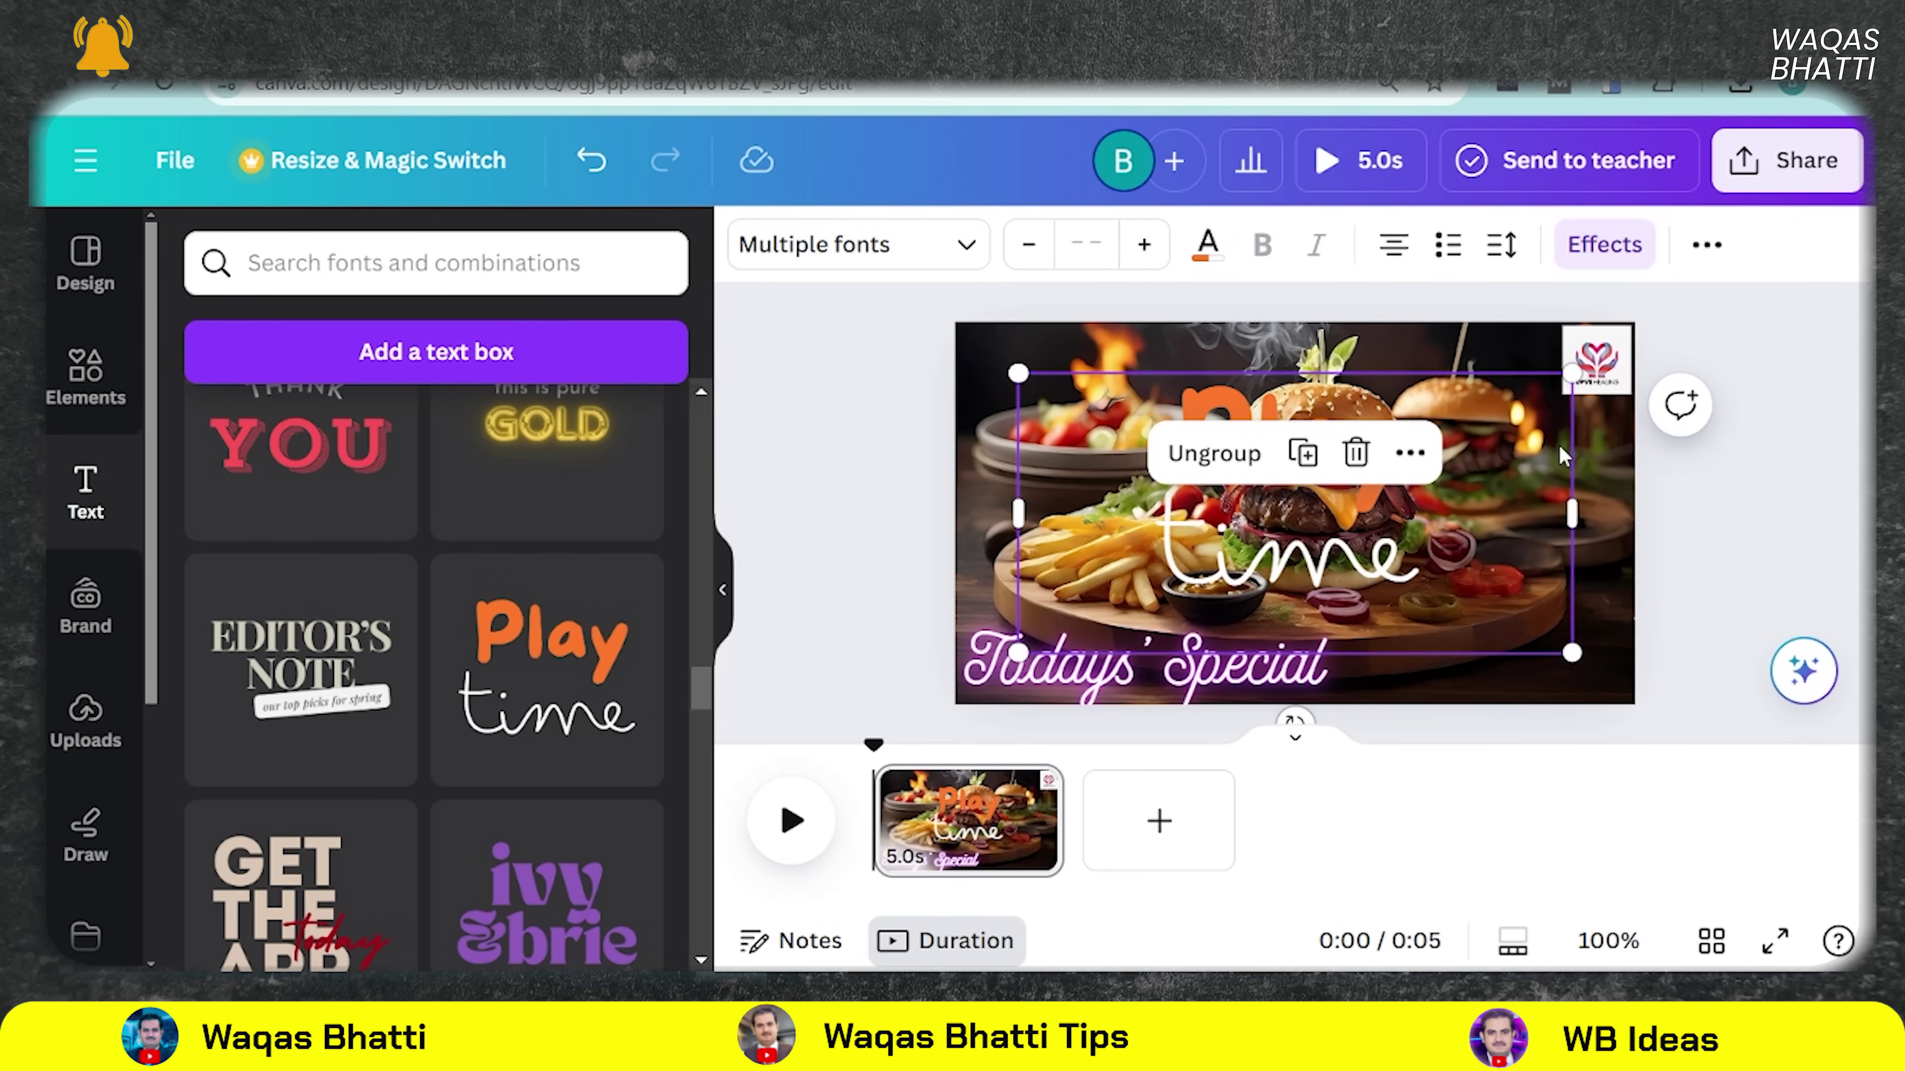
{"action": "left_click_drag", "start_coordinate": [1573, 373], "coordinate": [1269, 525]}
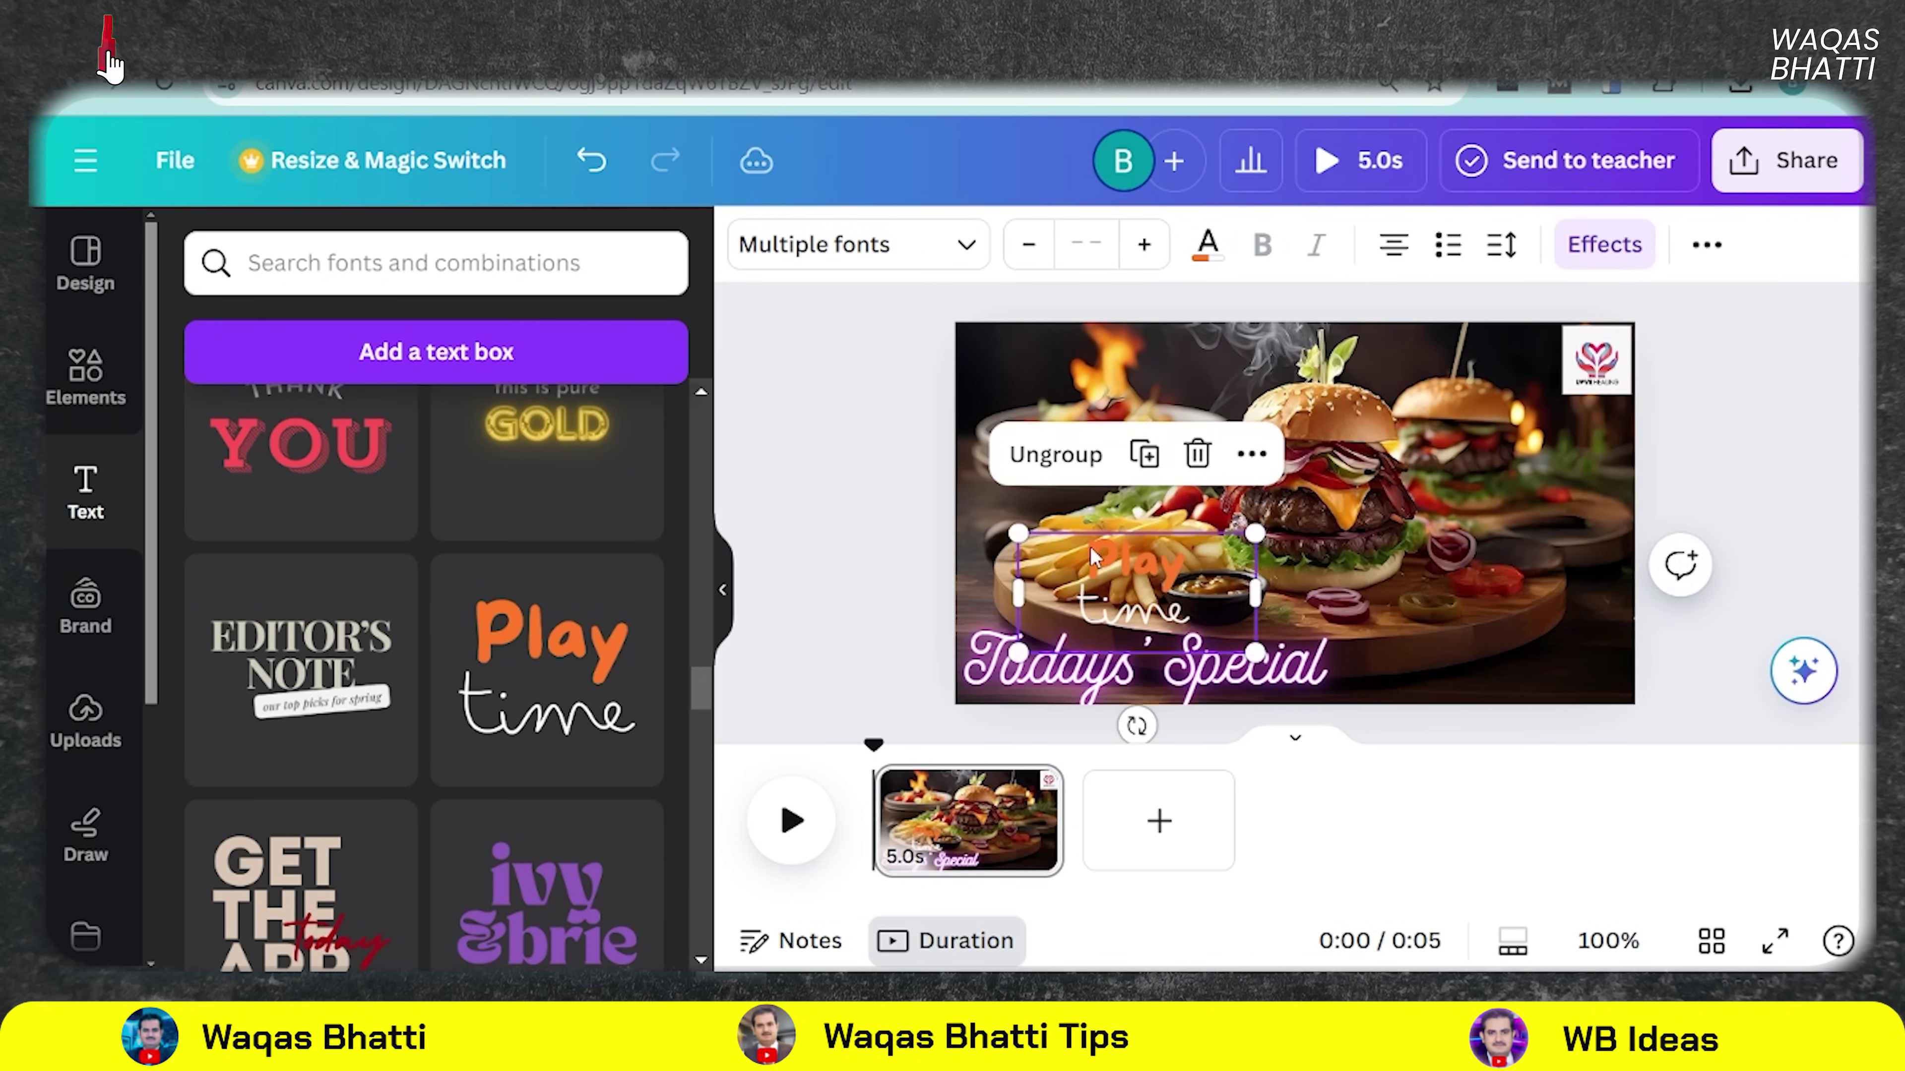
{"action": "left_click_drag", "start_coordinate": [1140, 548], "coordinate": [1487, 600]}
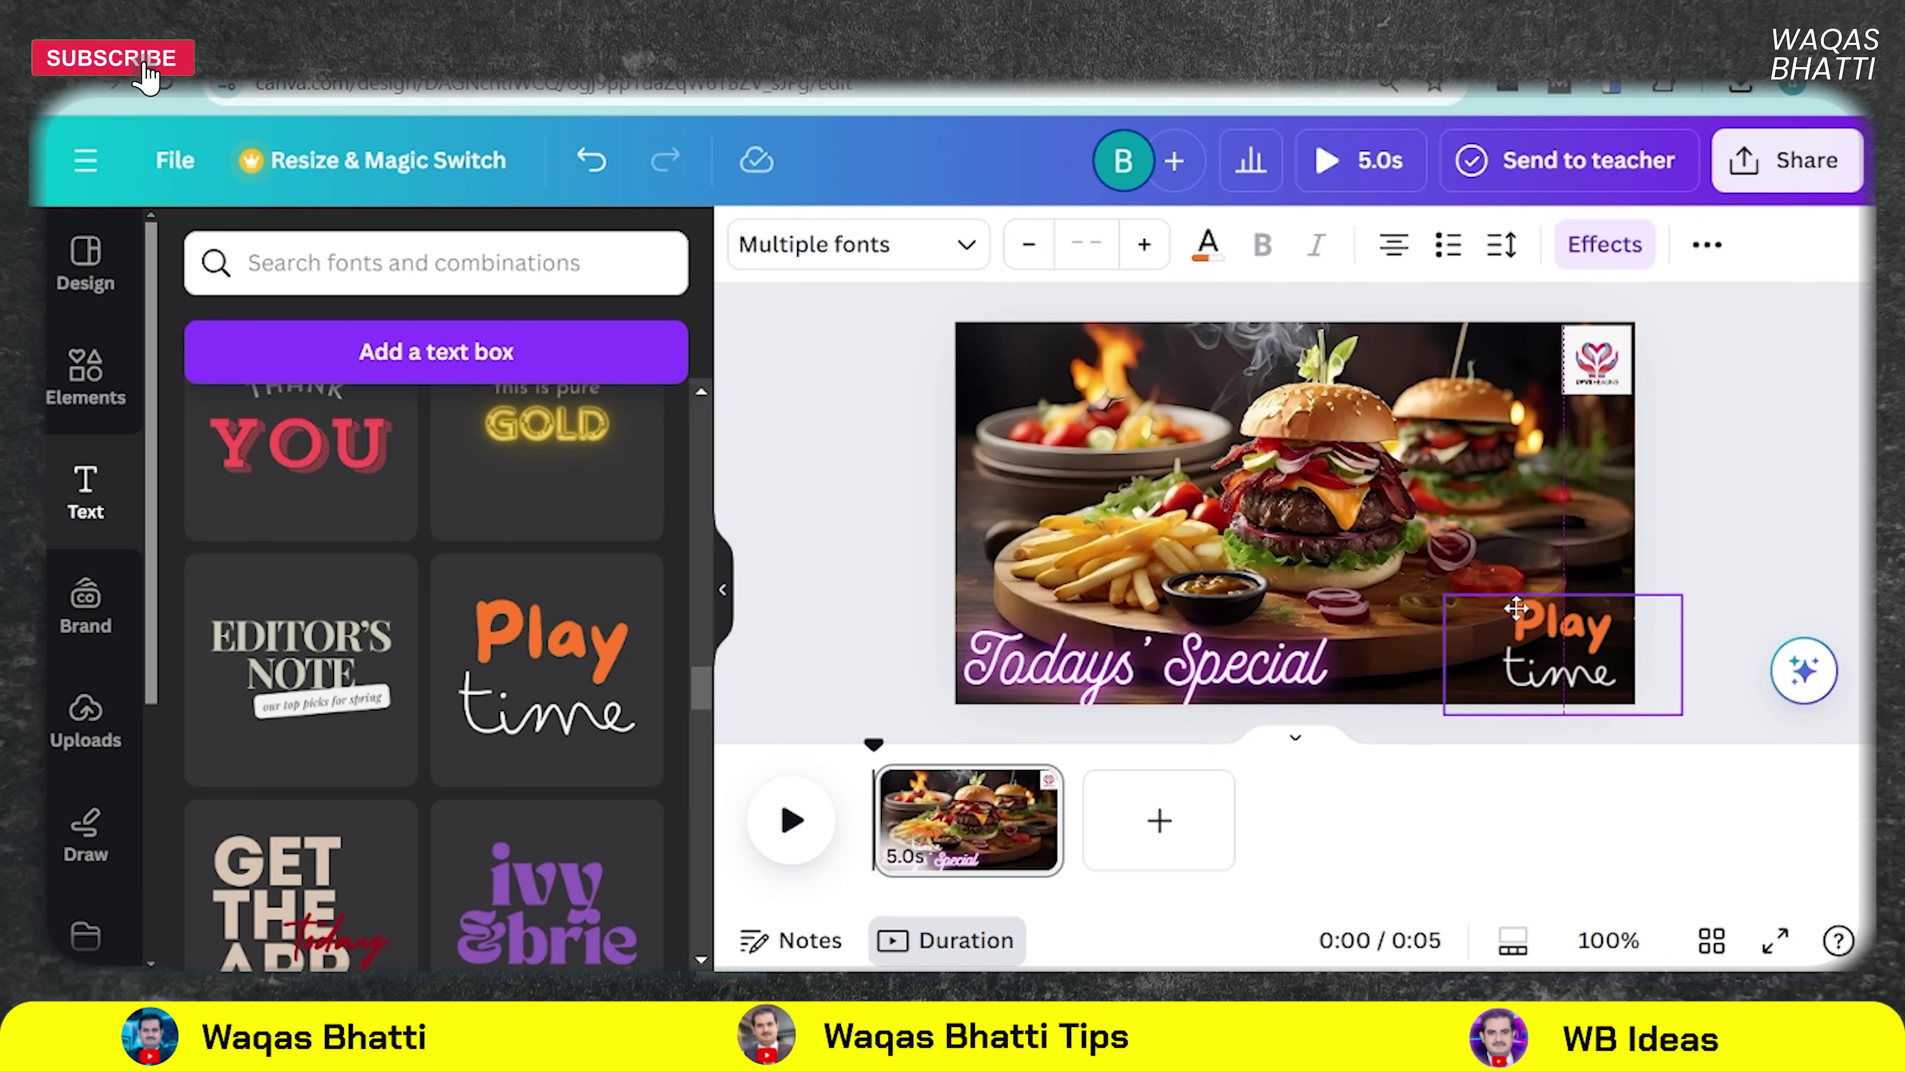
- Replace the word Play with "2500" and the word time with "rs" in the lower-right text group
{"action": "left_click", "coordinate": [1552, 622]}
{"action": "double_click", "coordinate": [1560, 622]}
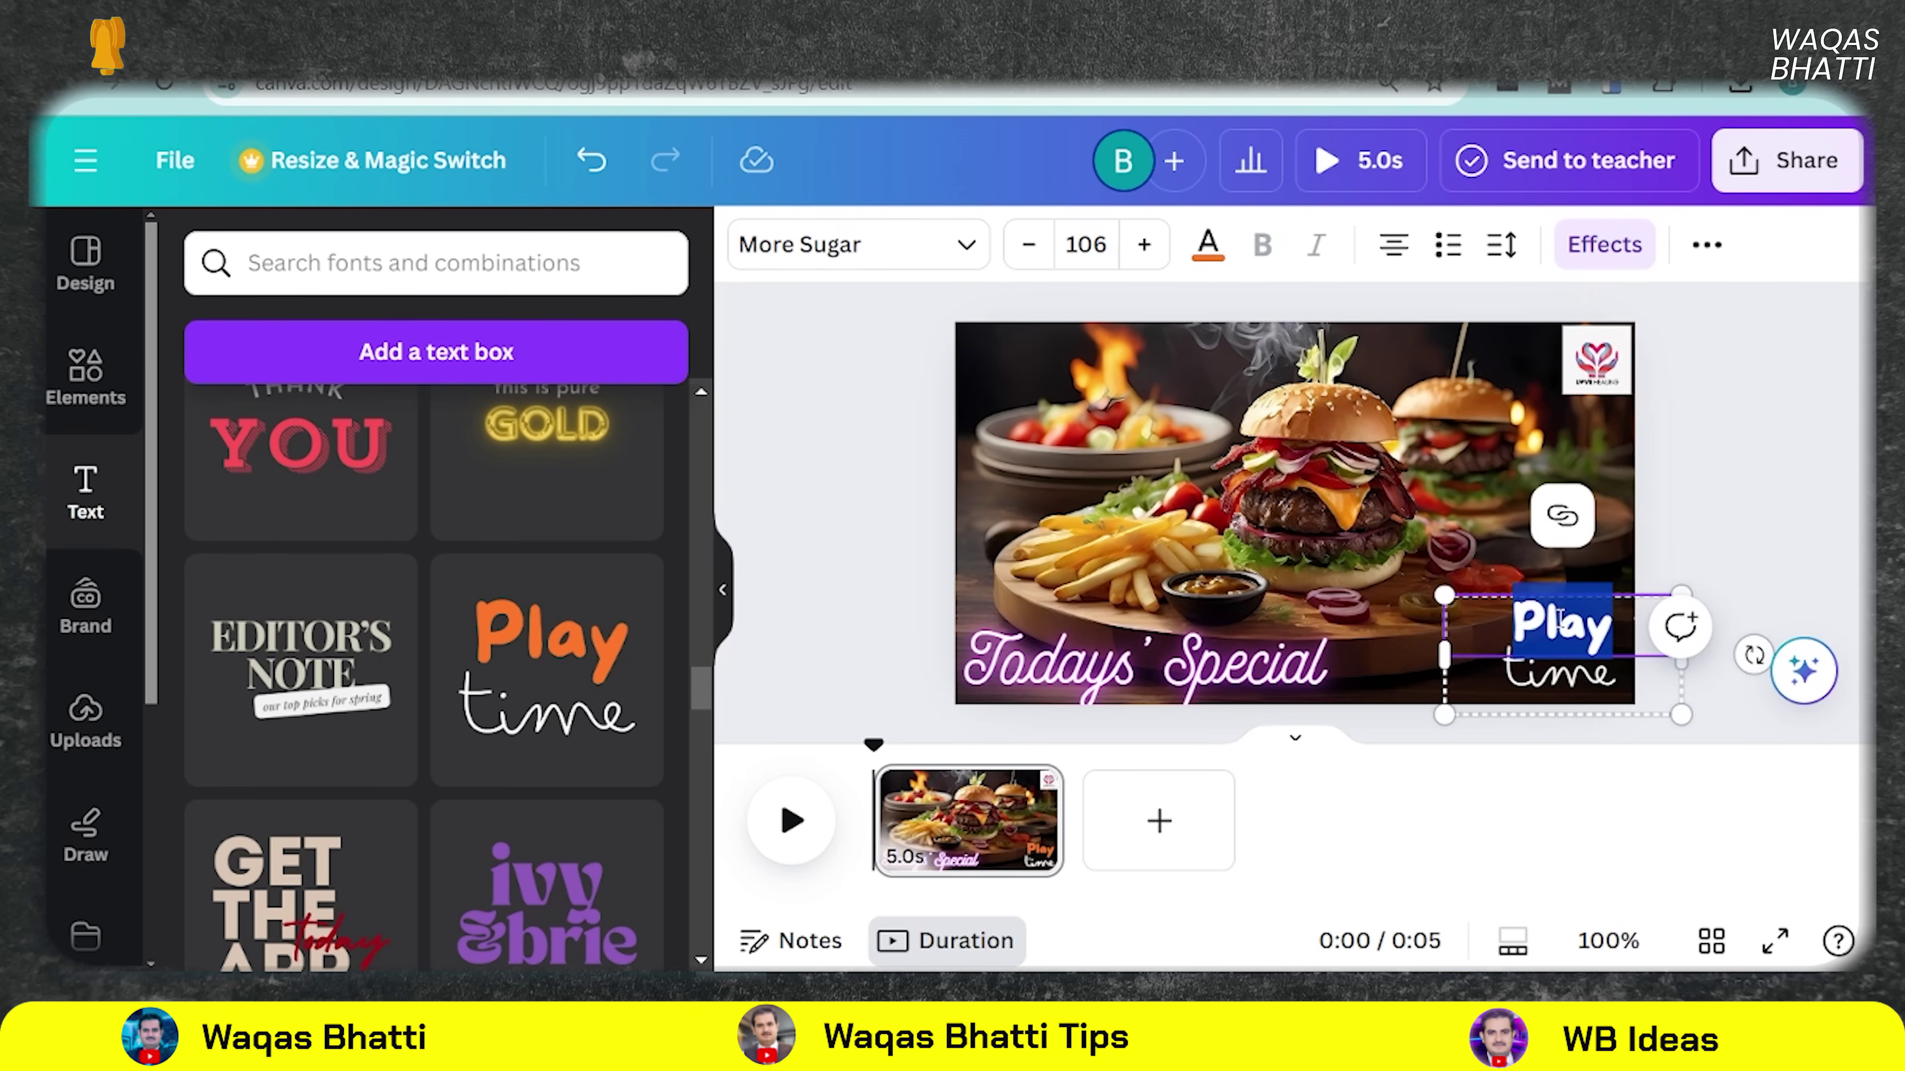
{"action": "type", "text": "2500"}
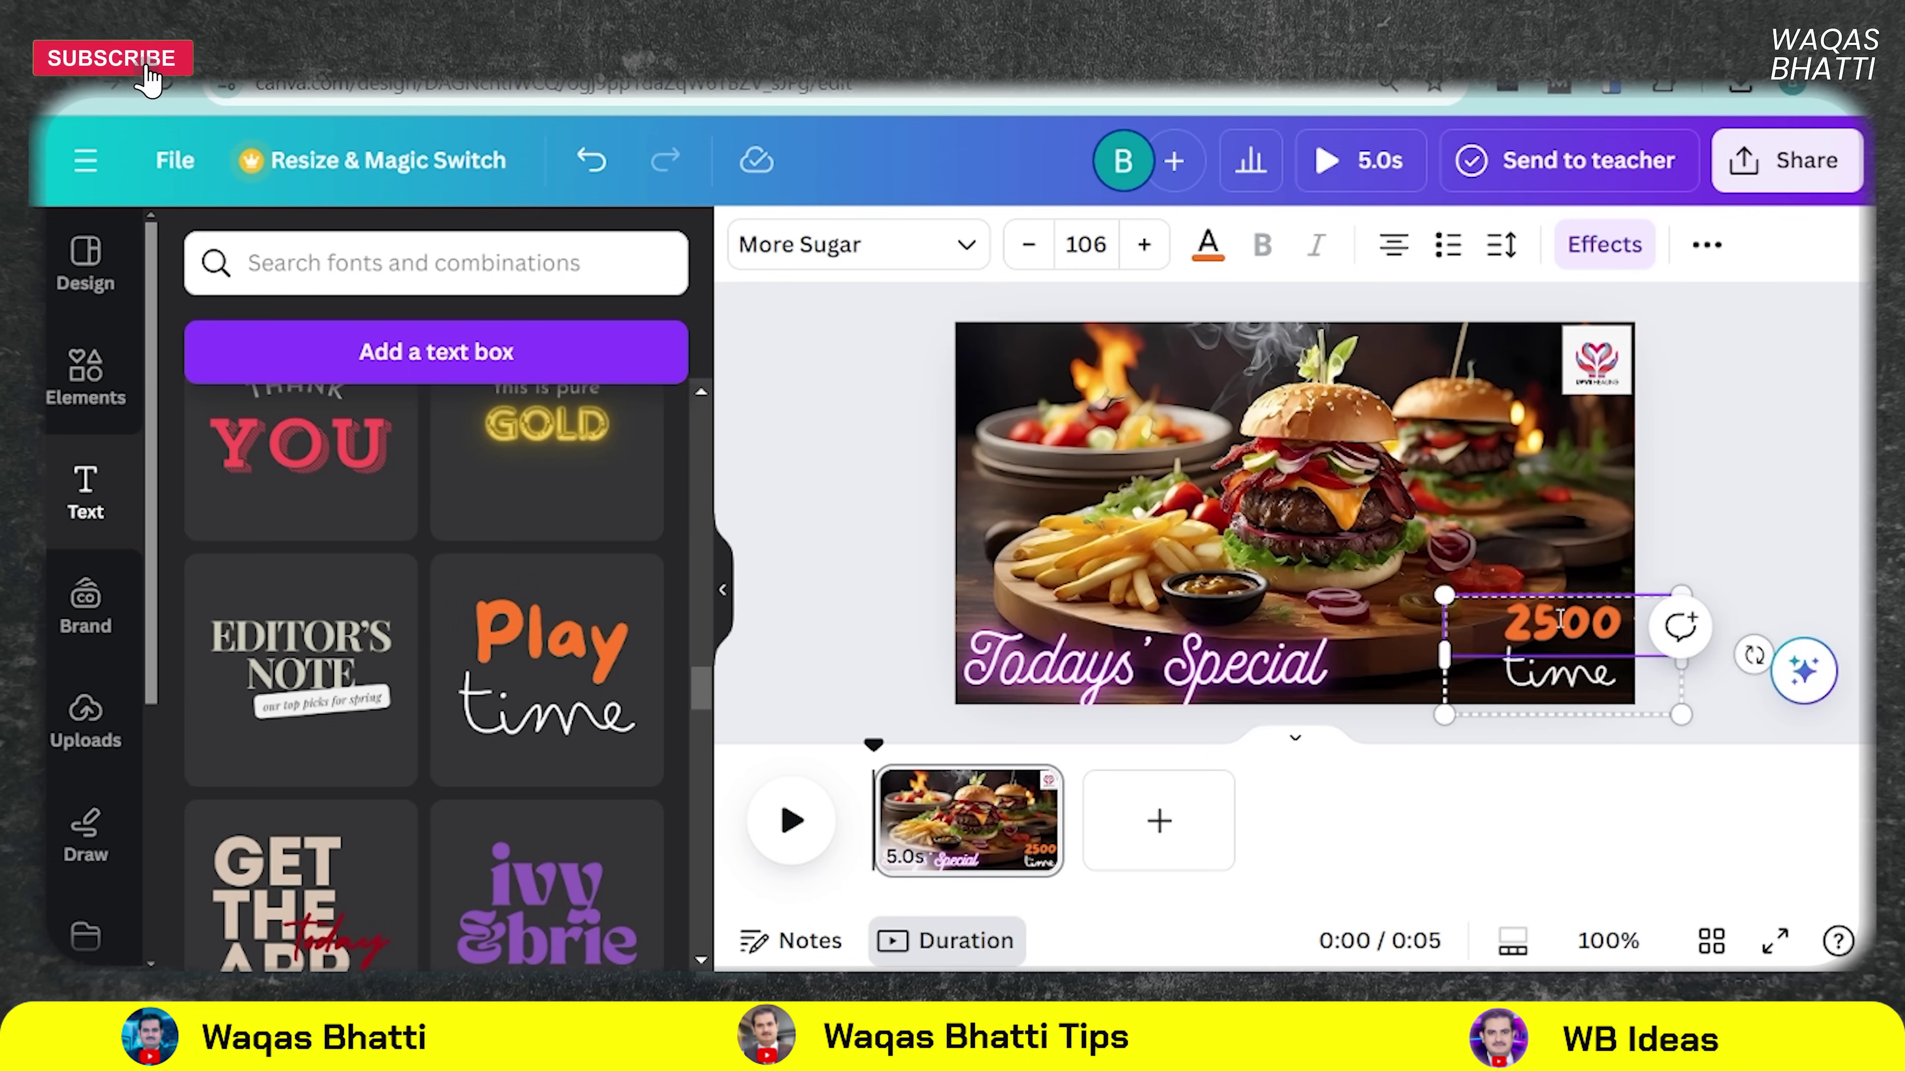
{"action": "left_click", "coordinate": [1558, 671]}
{"action": "double_click", "coordinate": [1558, 672]}
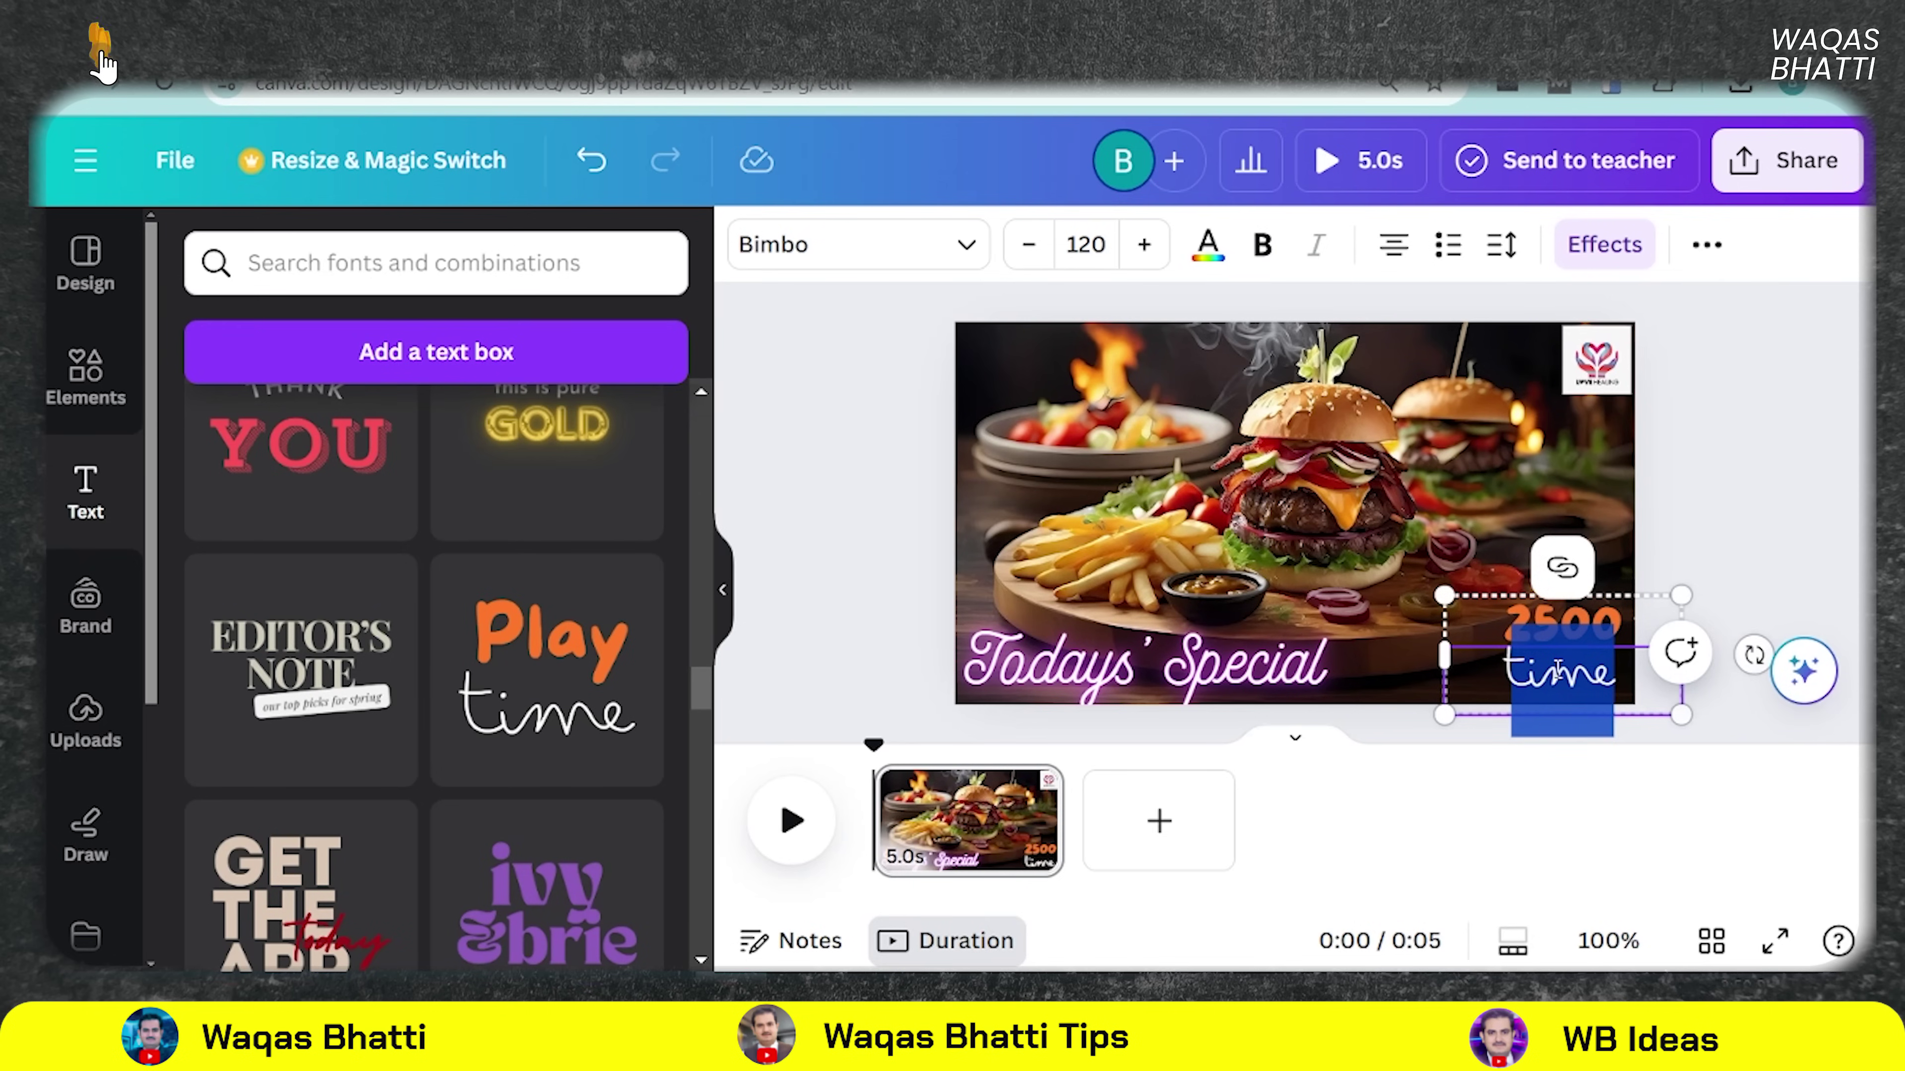
{"action": "key", "text": "BackSpace"}
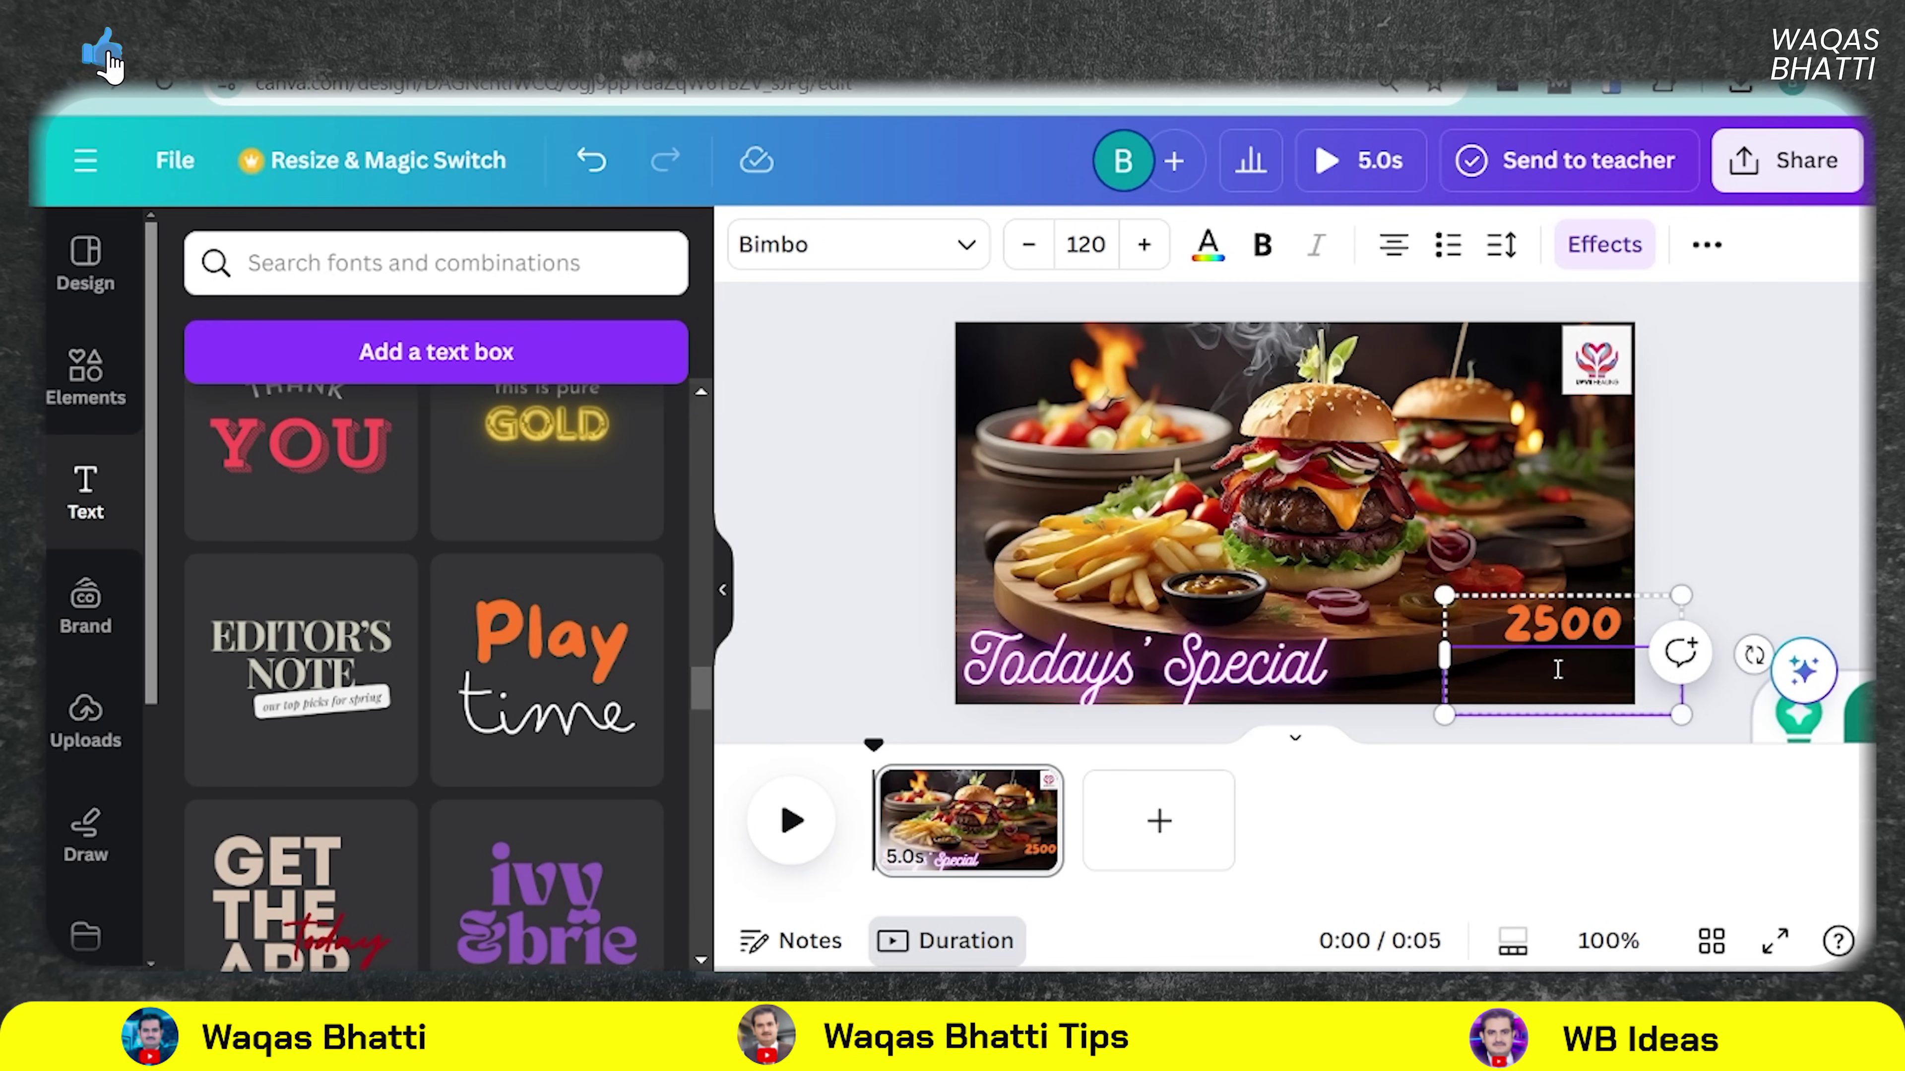
{"action": "type", "text": "rs"}
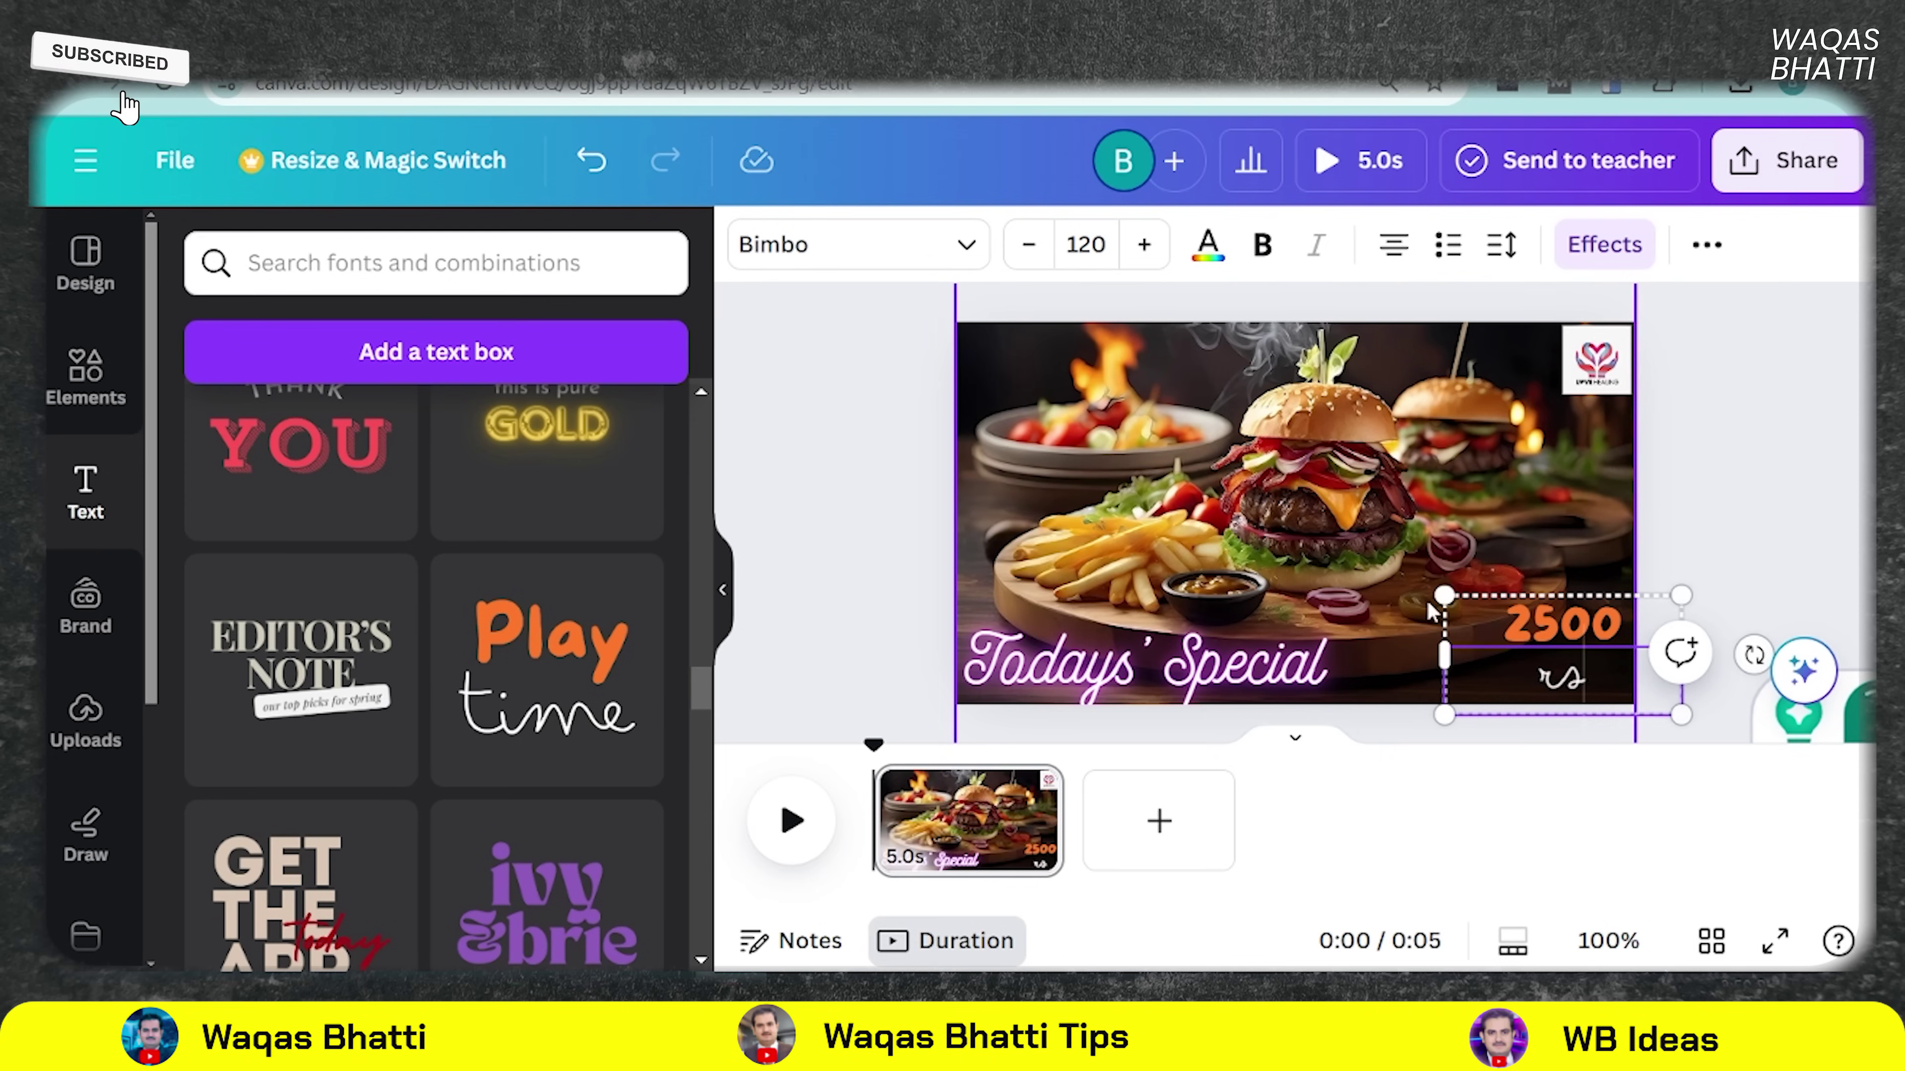
- Shrink the 2500 rs text group slightly in the photo's lower-right corner and play the video page as a preview
{"action": "left_click_drag", "start_coordinate": [1442, 597], "coordinate": [1549, 655]}
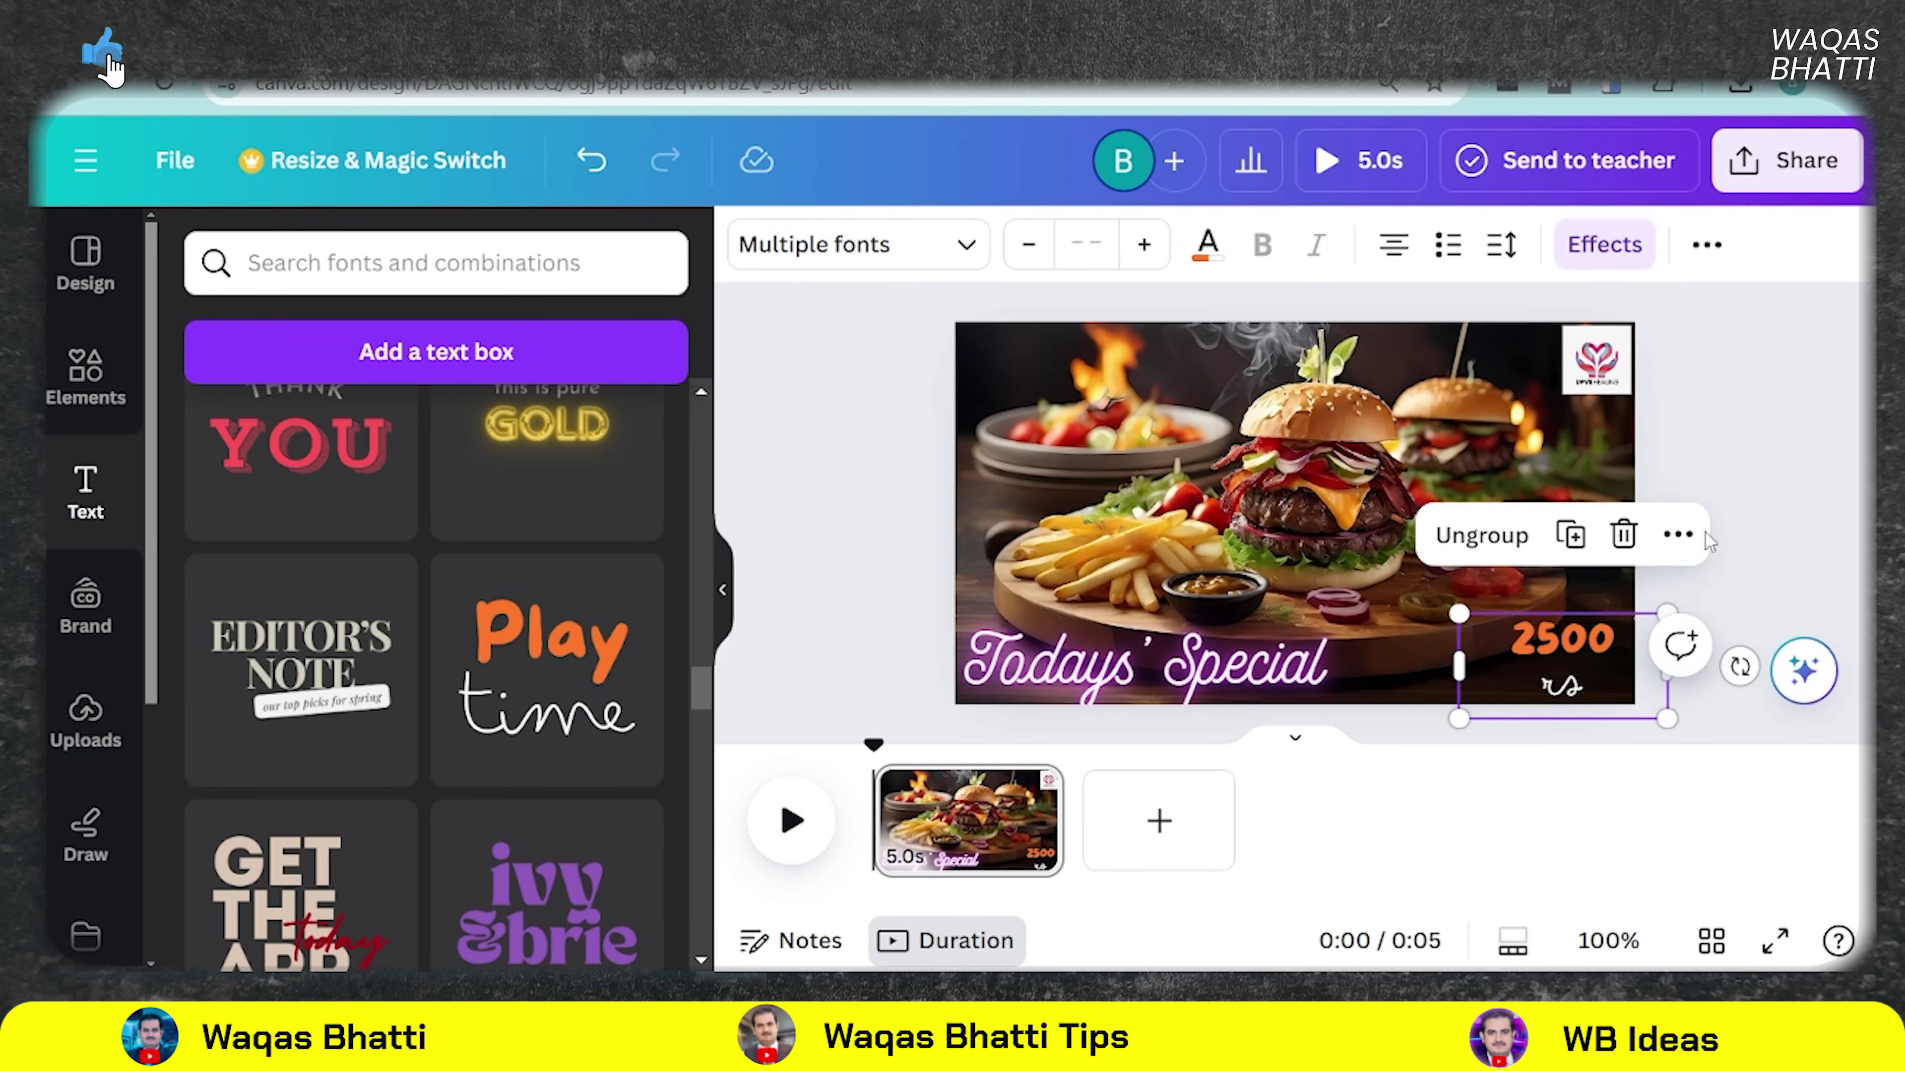
{"action": "left_click", "coordinate": [1820, 378]}
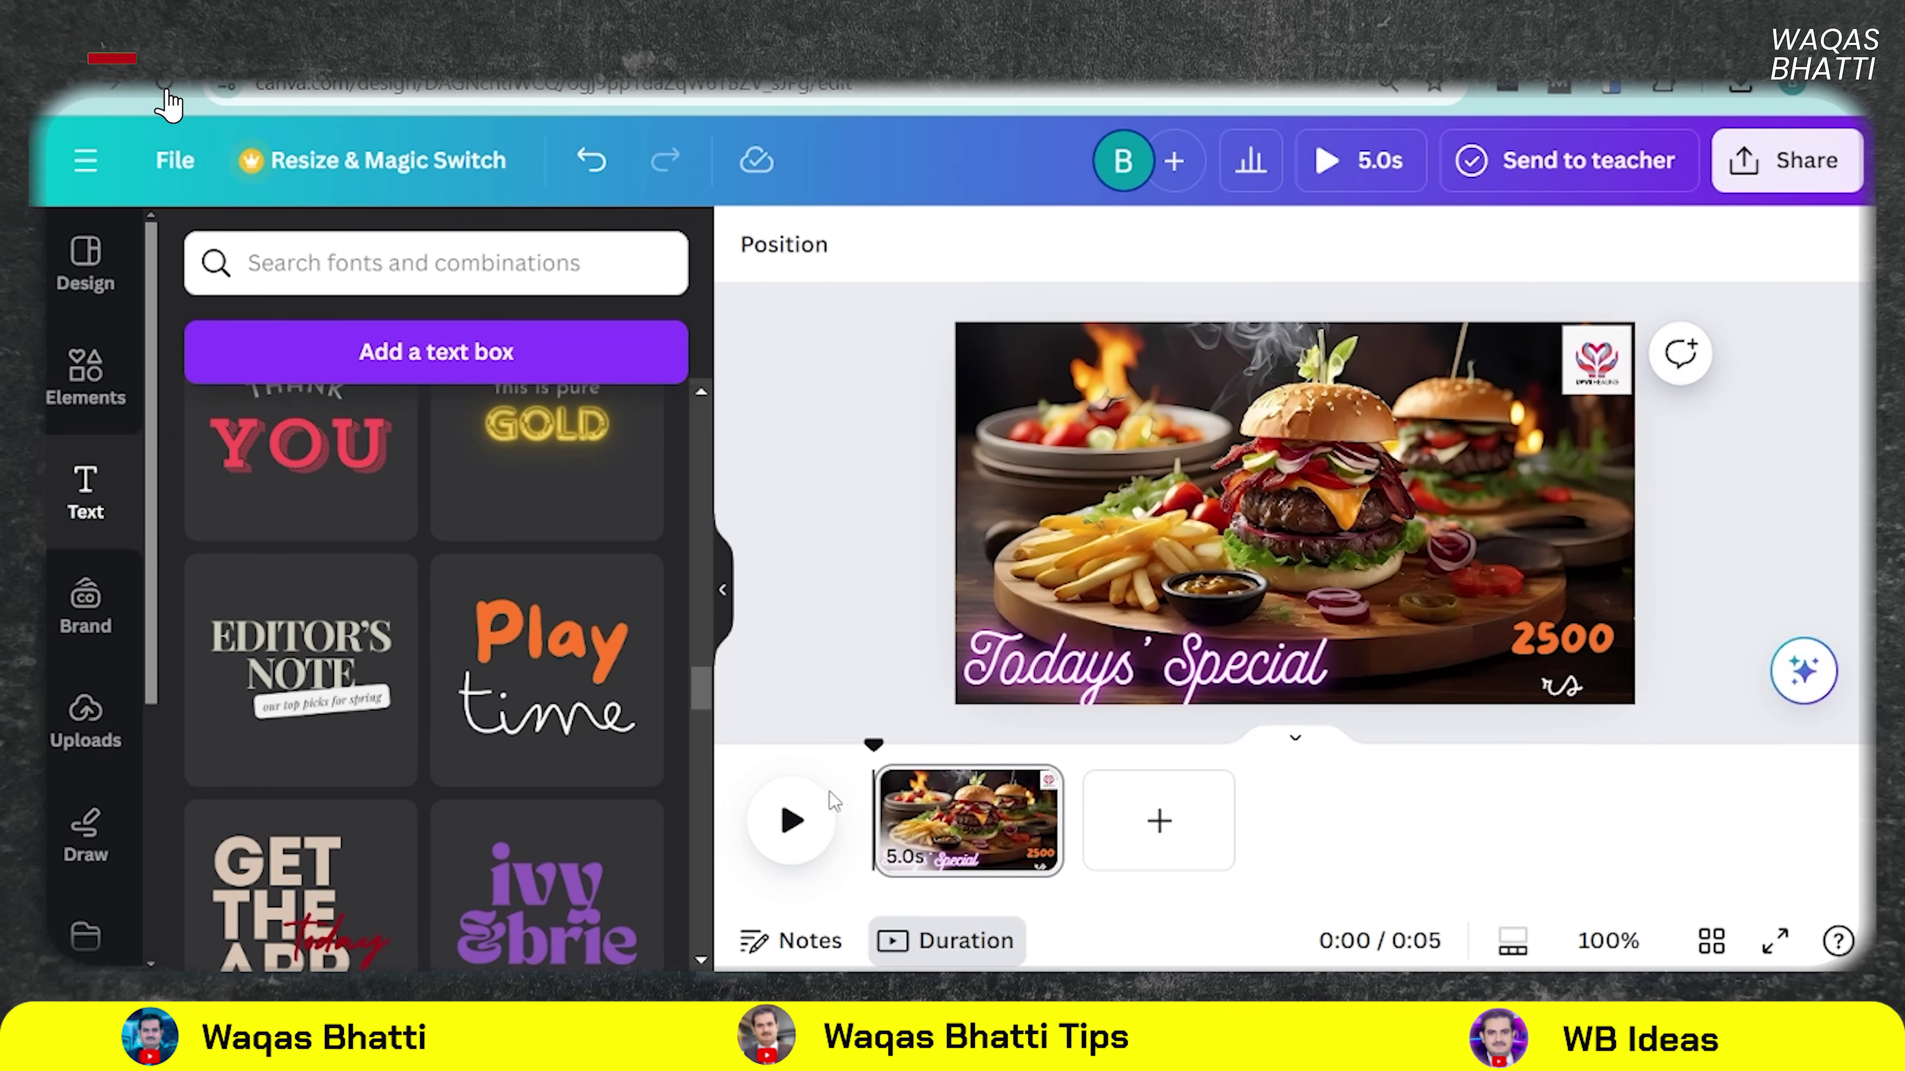
{"action": "left_click", "coordinate": [795, 819]}
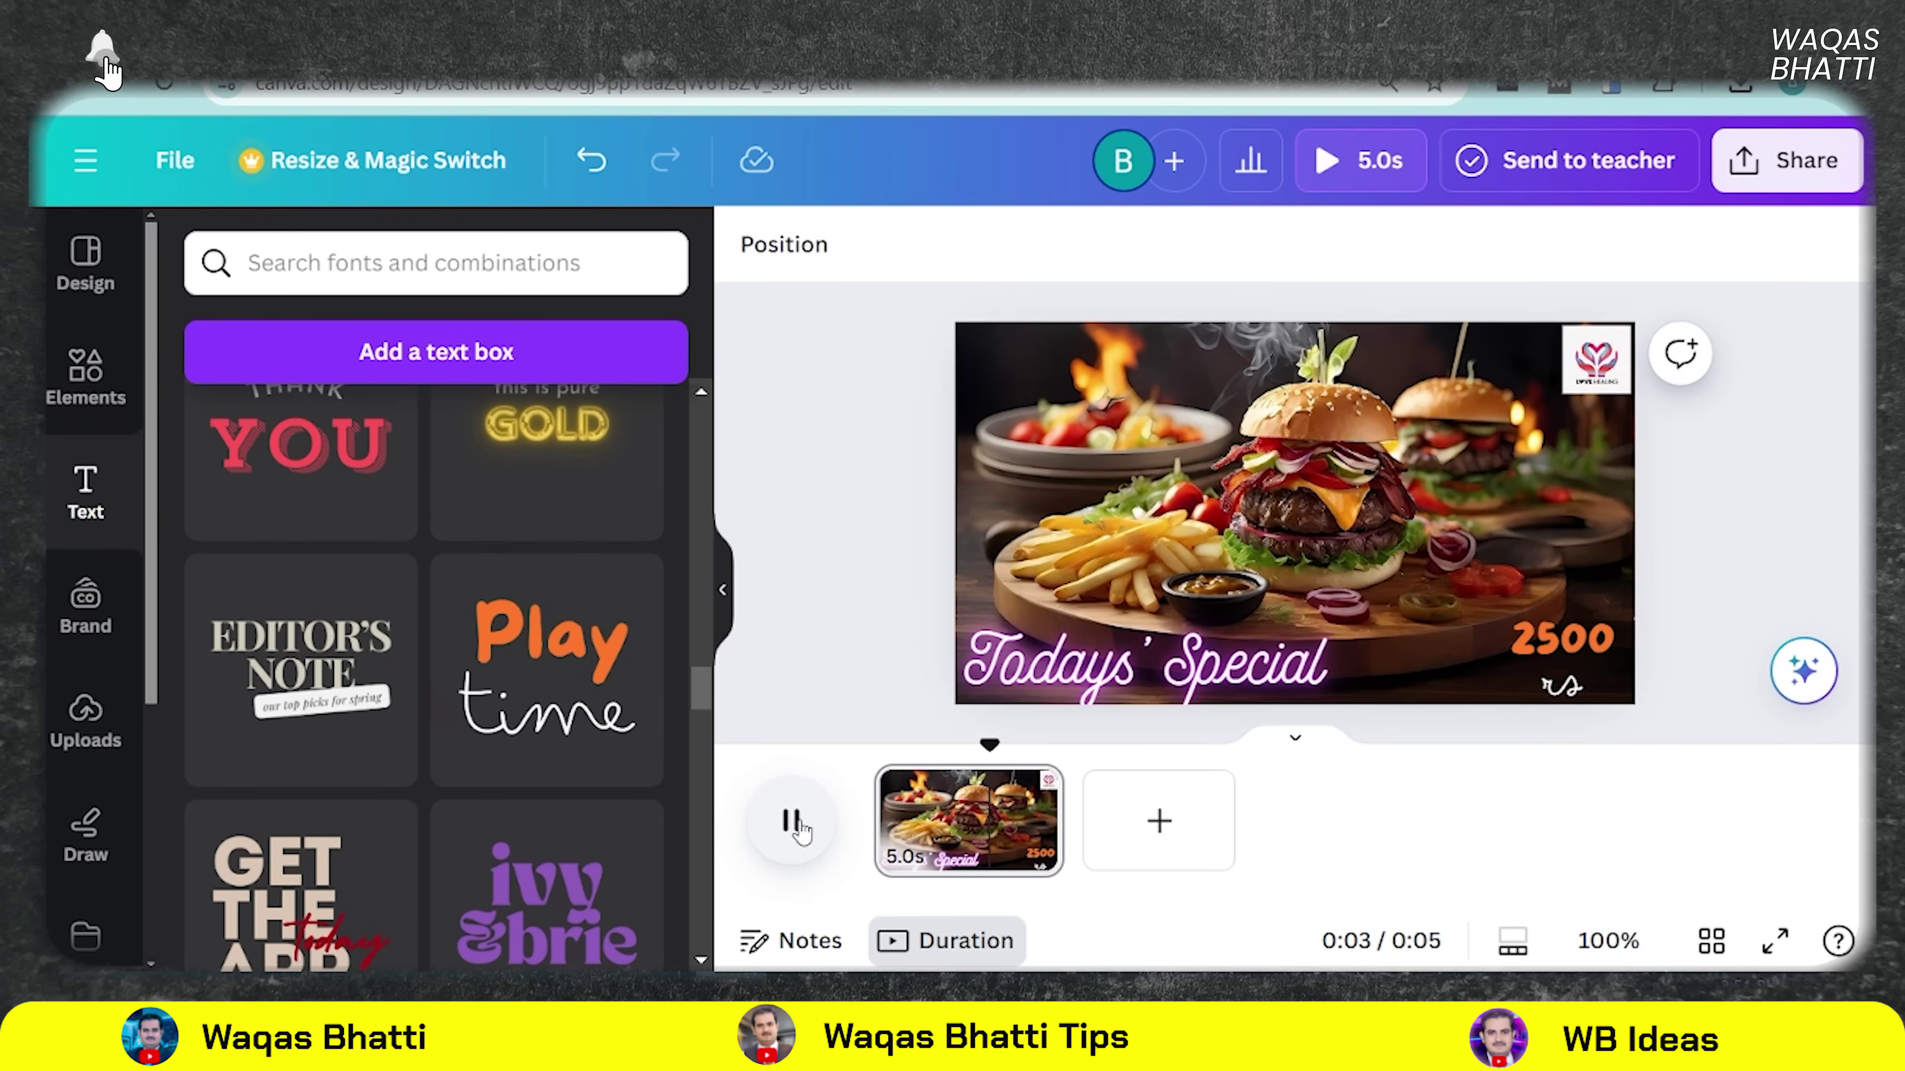
- Download the finished burger design as a JPG image at 1,920 × 1,080 px with quality 80
{"action": "left_click", "coordinate": [1787, 159]}
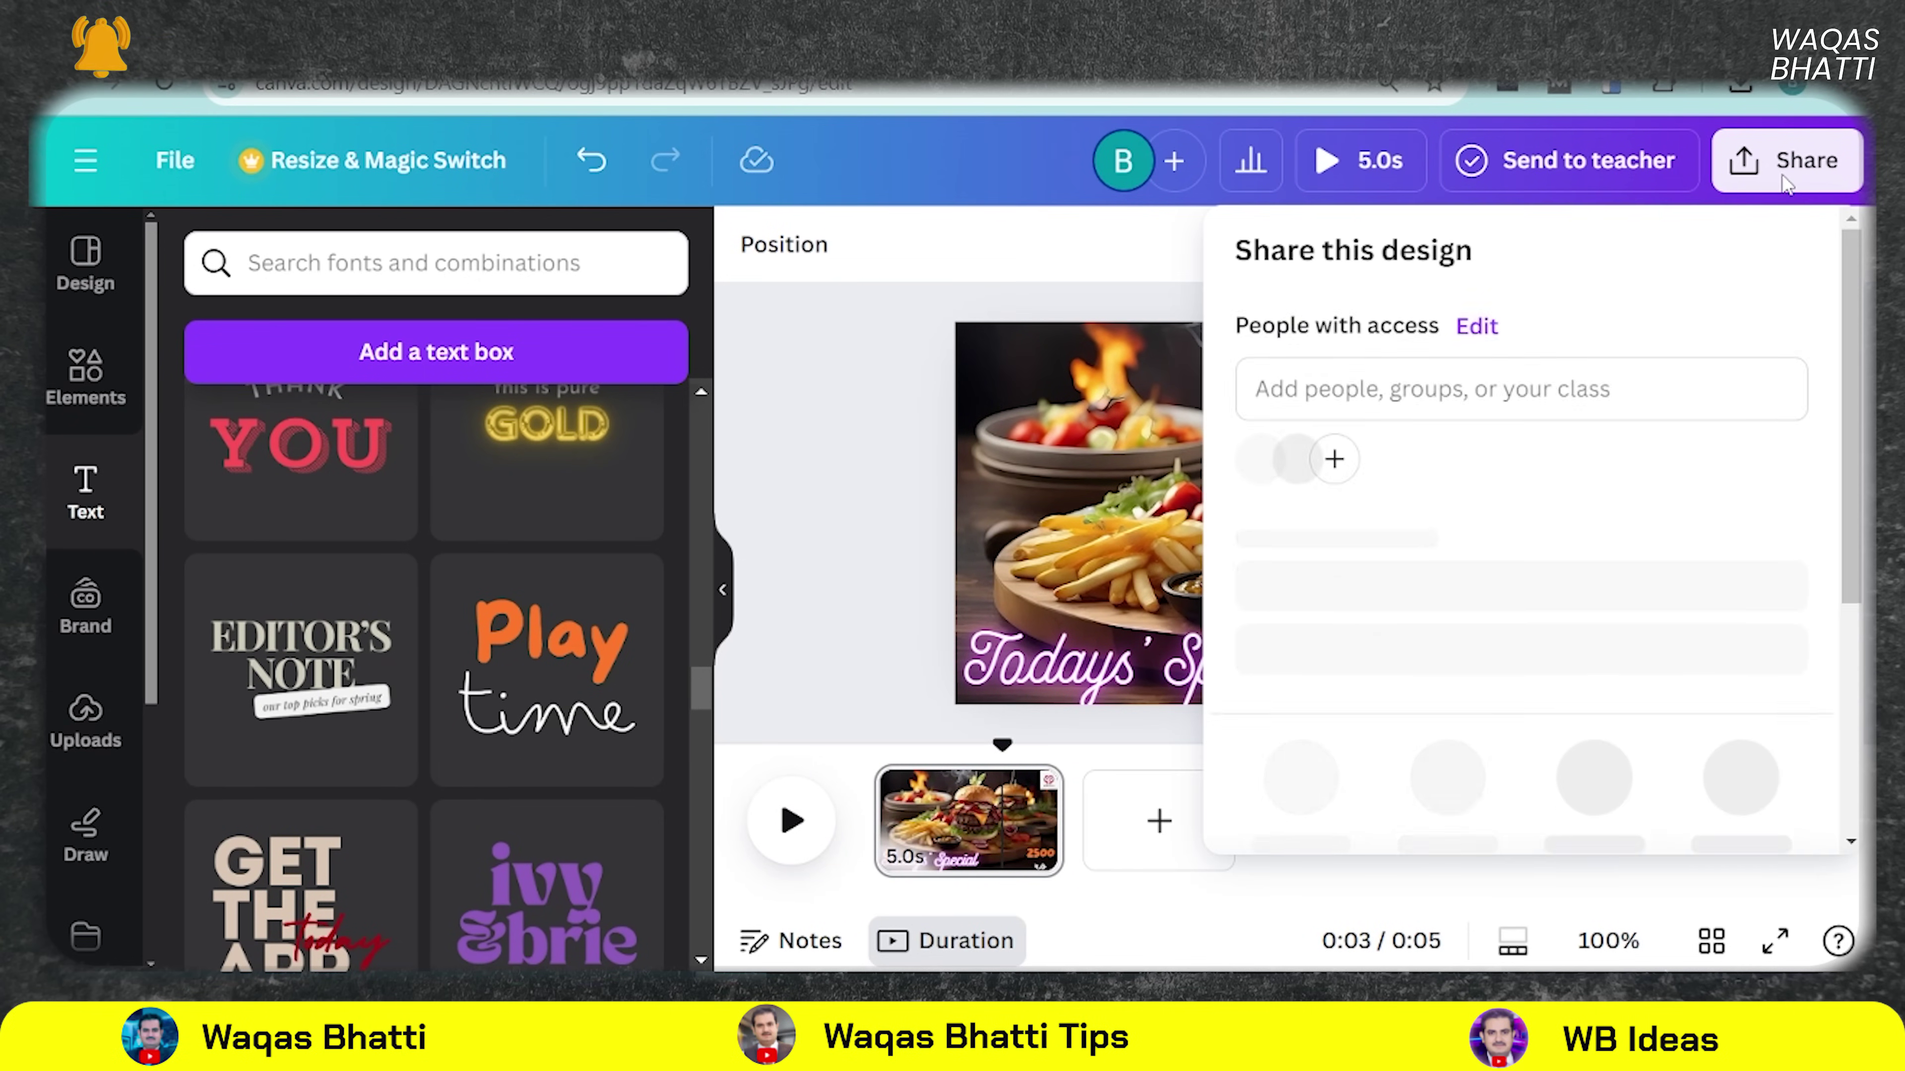
{"action": "scroll", "coordinate": [1485, 450], "scroll_direction": "down", "scroll_amount": 5}
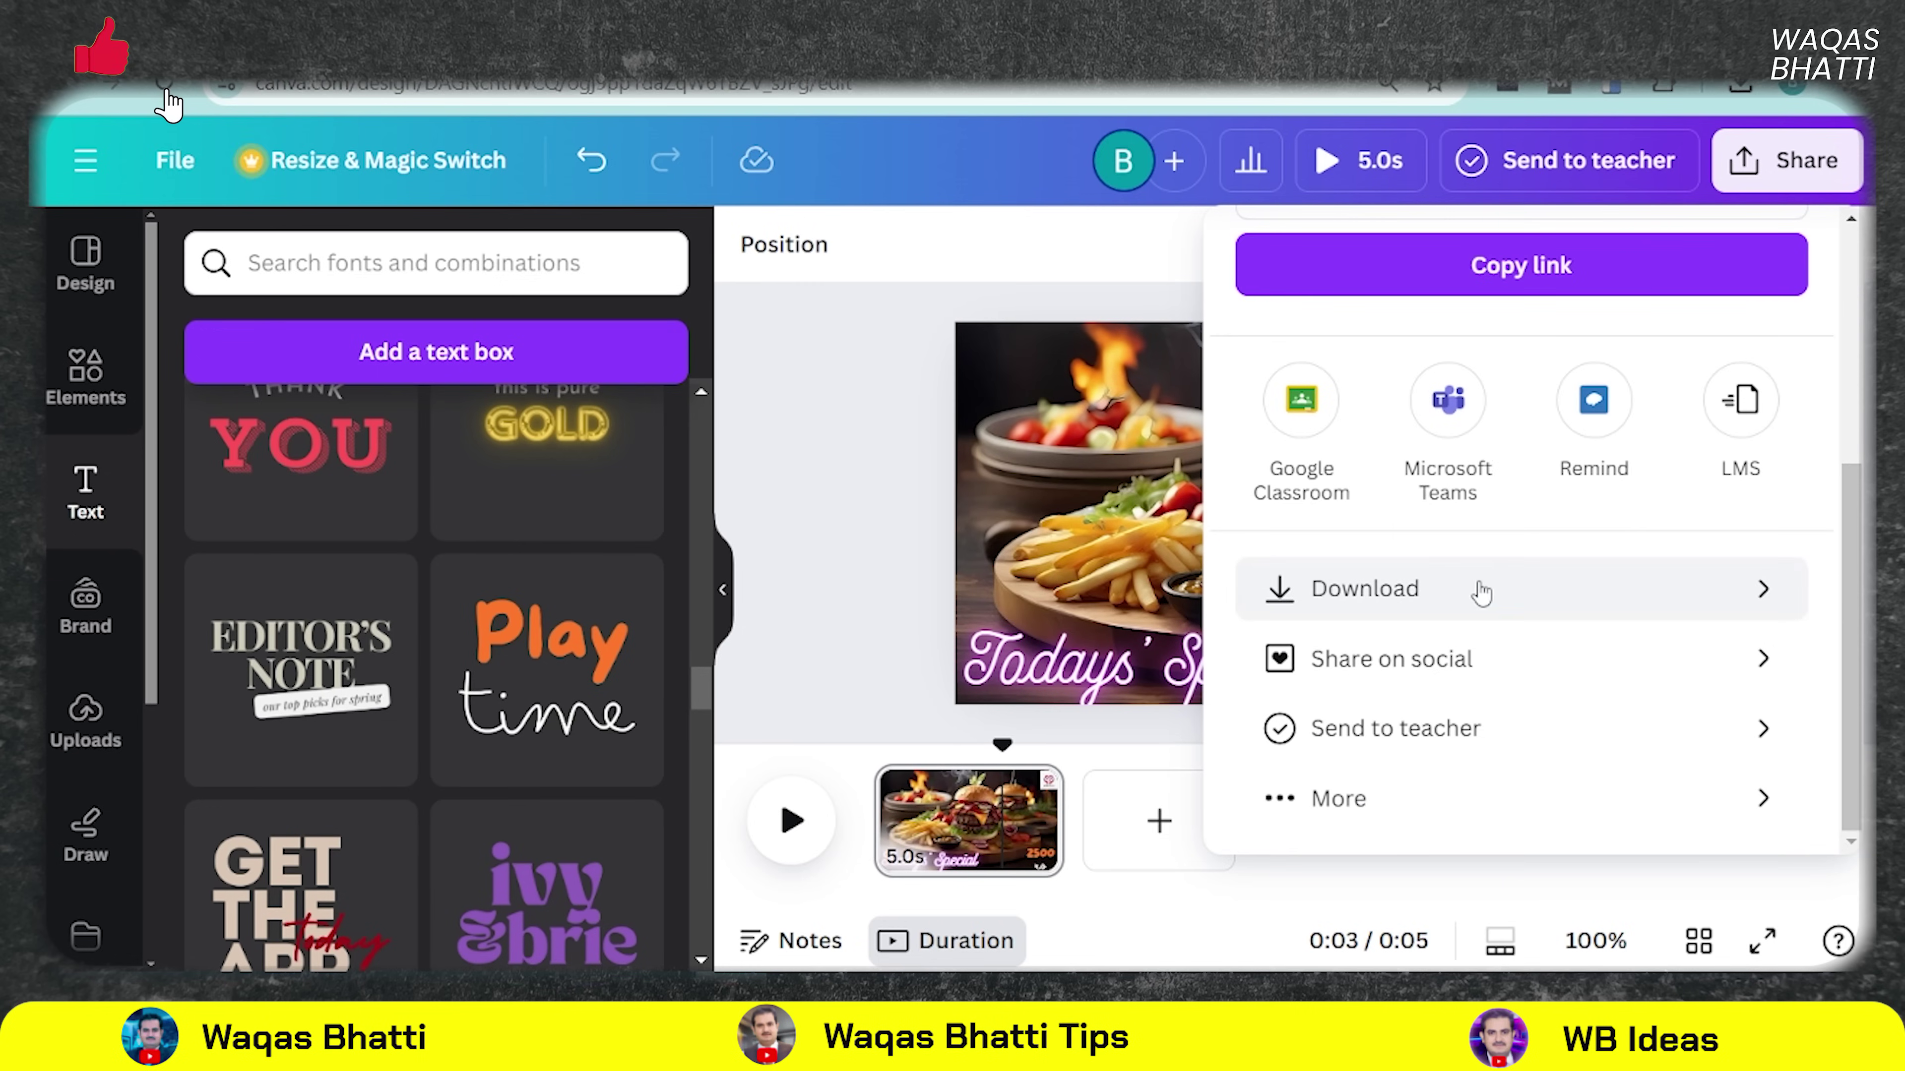
{"action": "left_click", "coordinate": [1481, 592]}
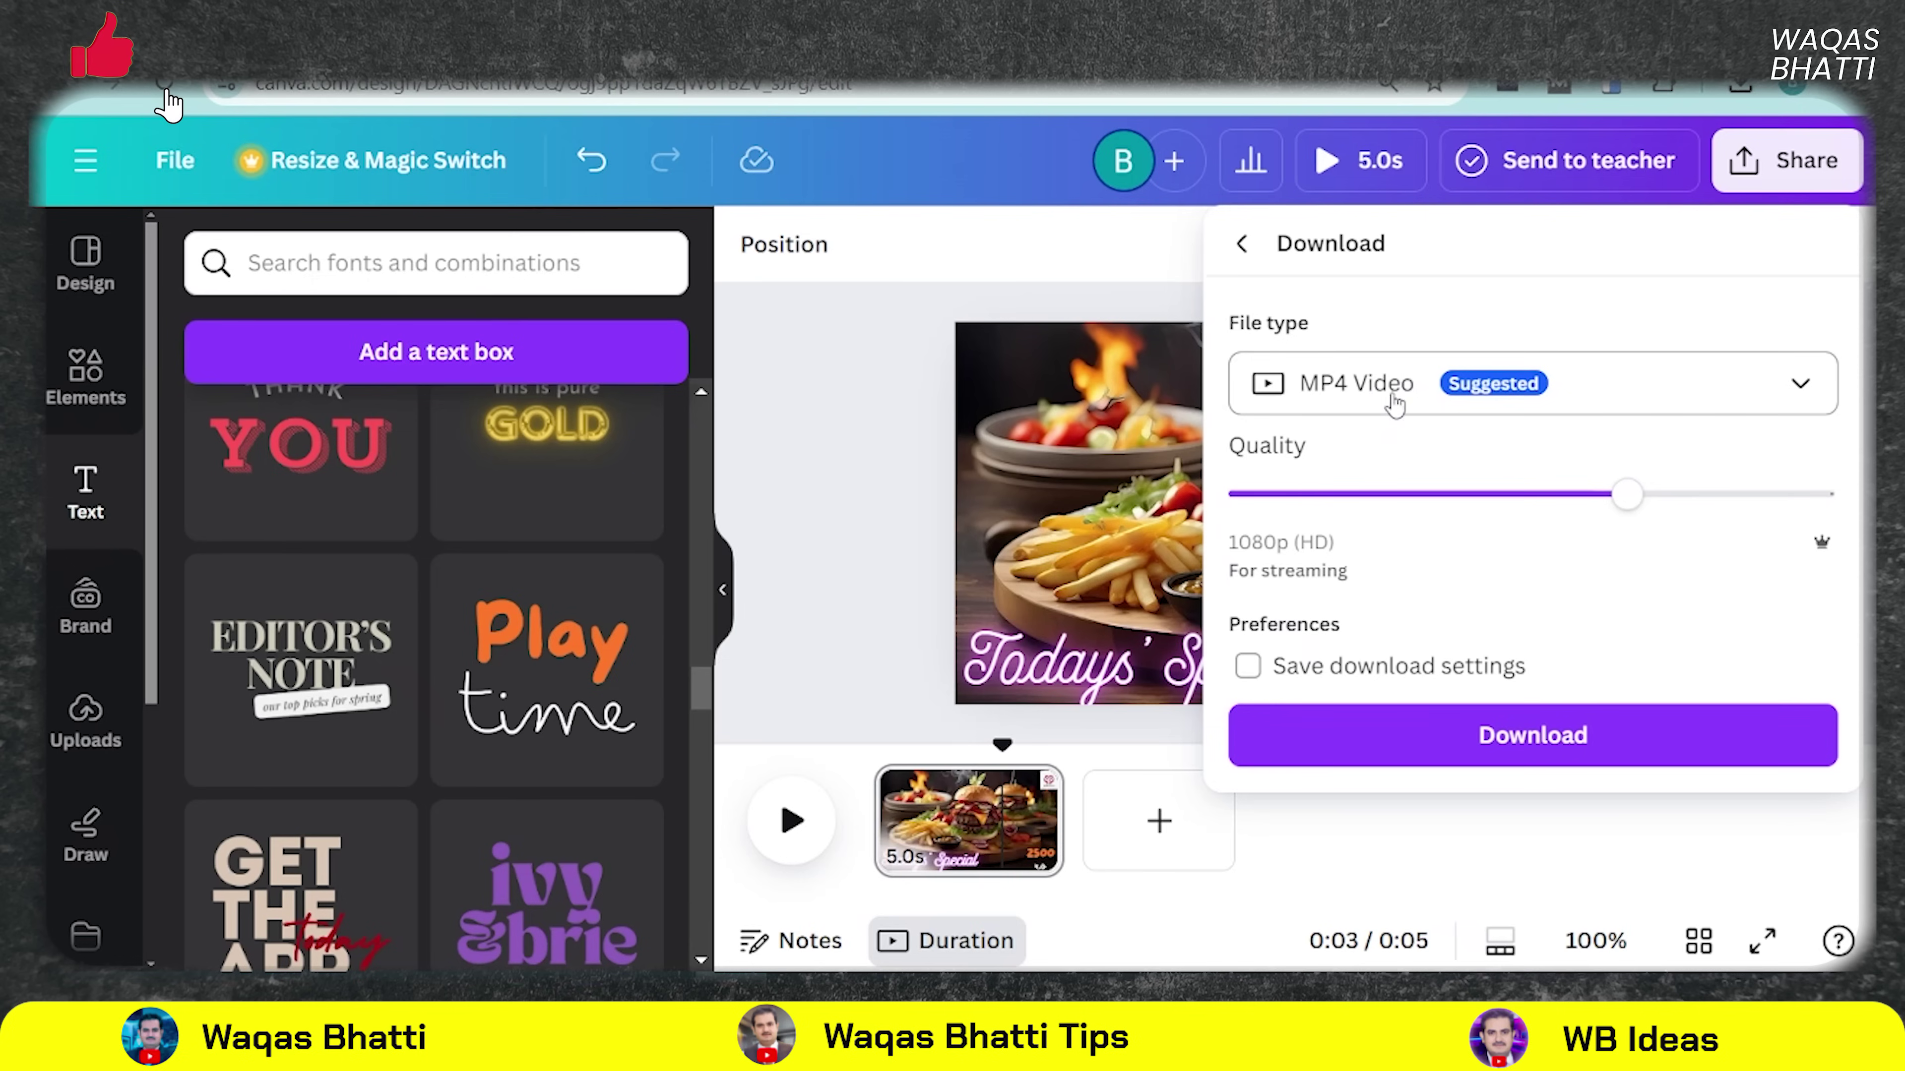
{"action": "left_click", "coordinate": [1797, 385]}
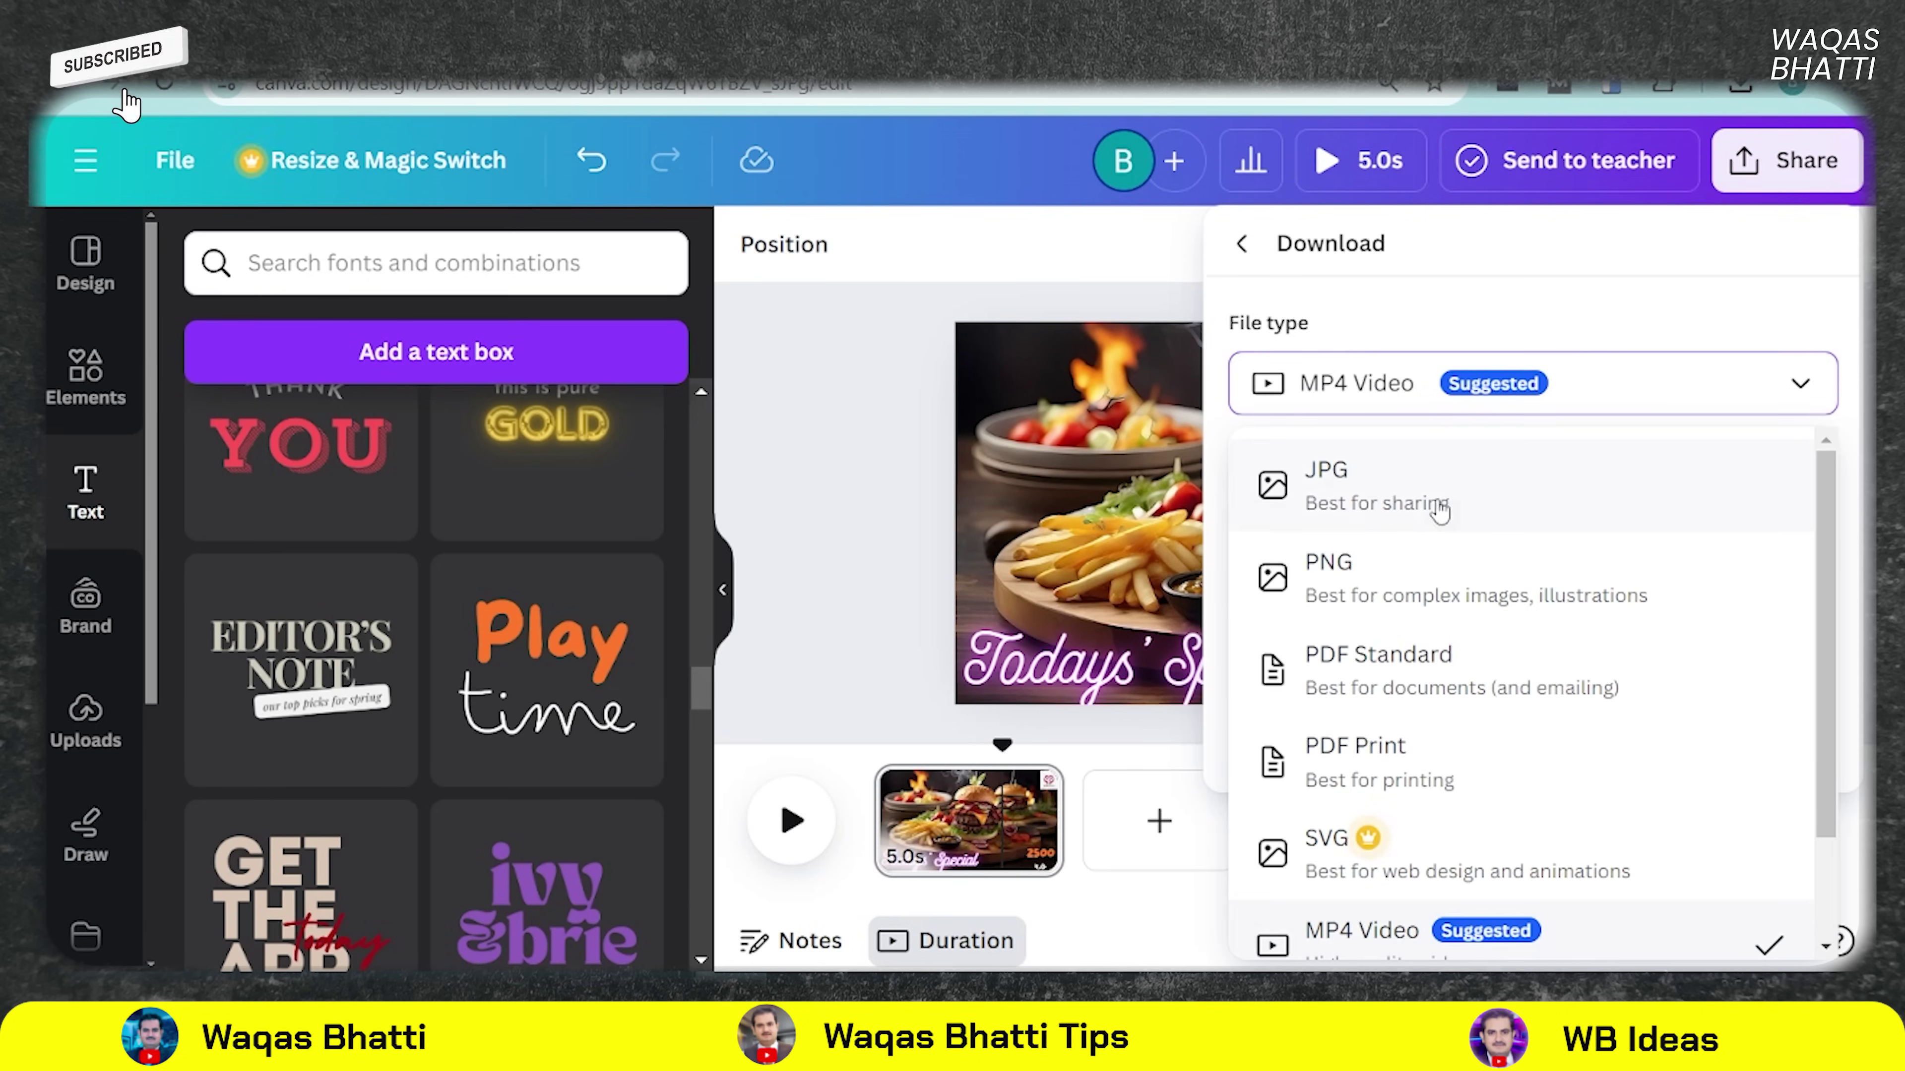
{"action": "left_click", "coordinate": [1384, 492]}
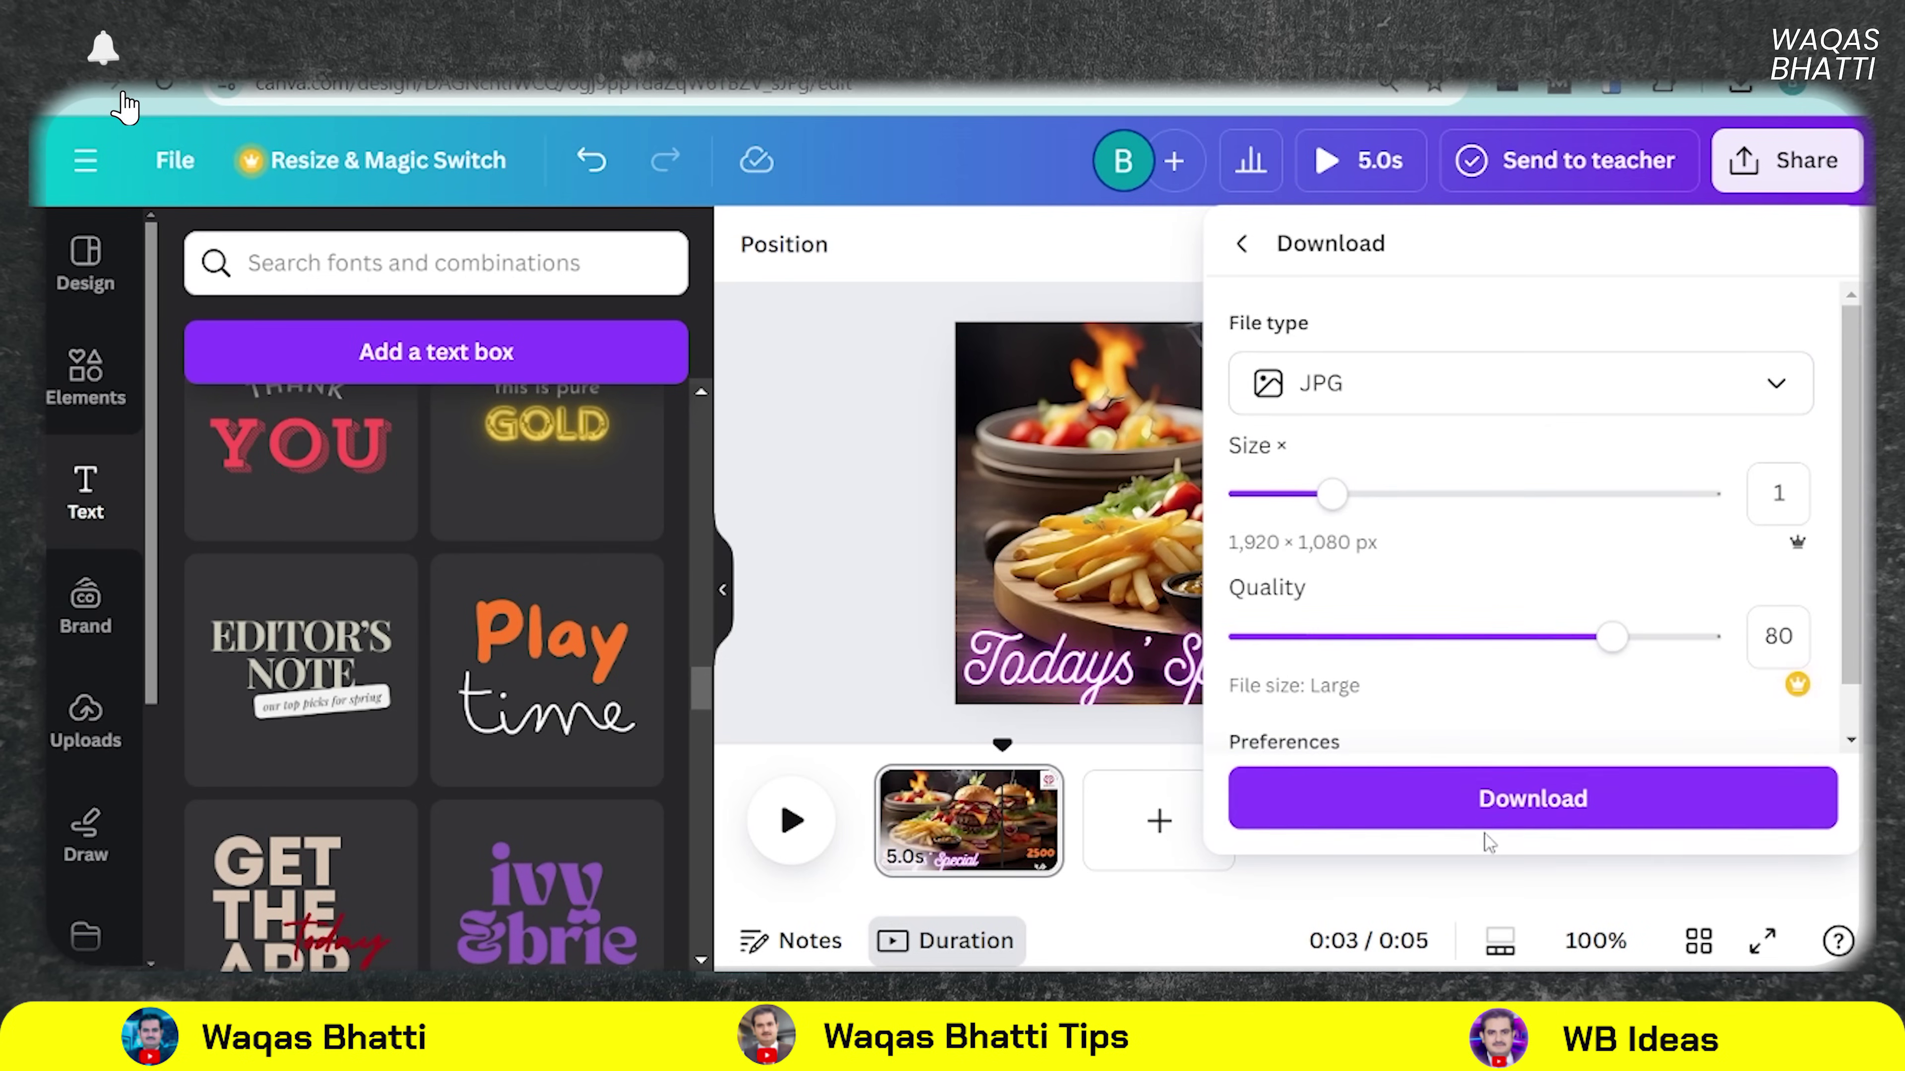
{"action": "left_click", "coordinate": [1511, 817]}
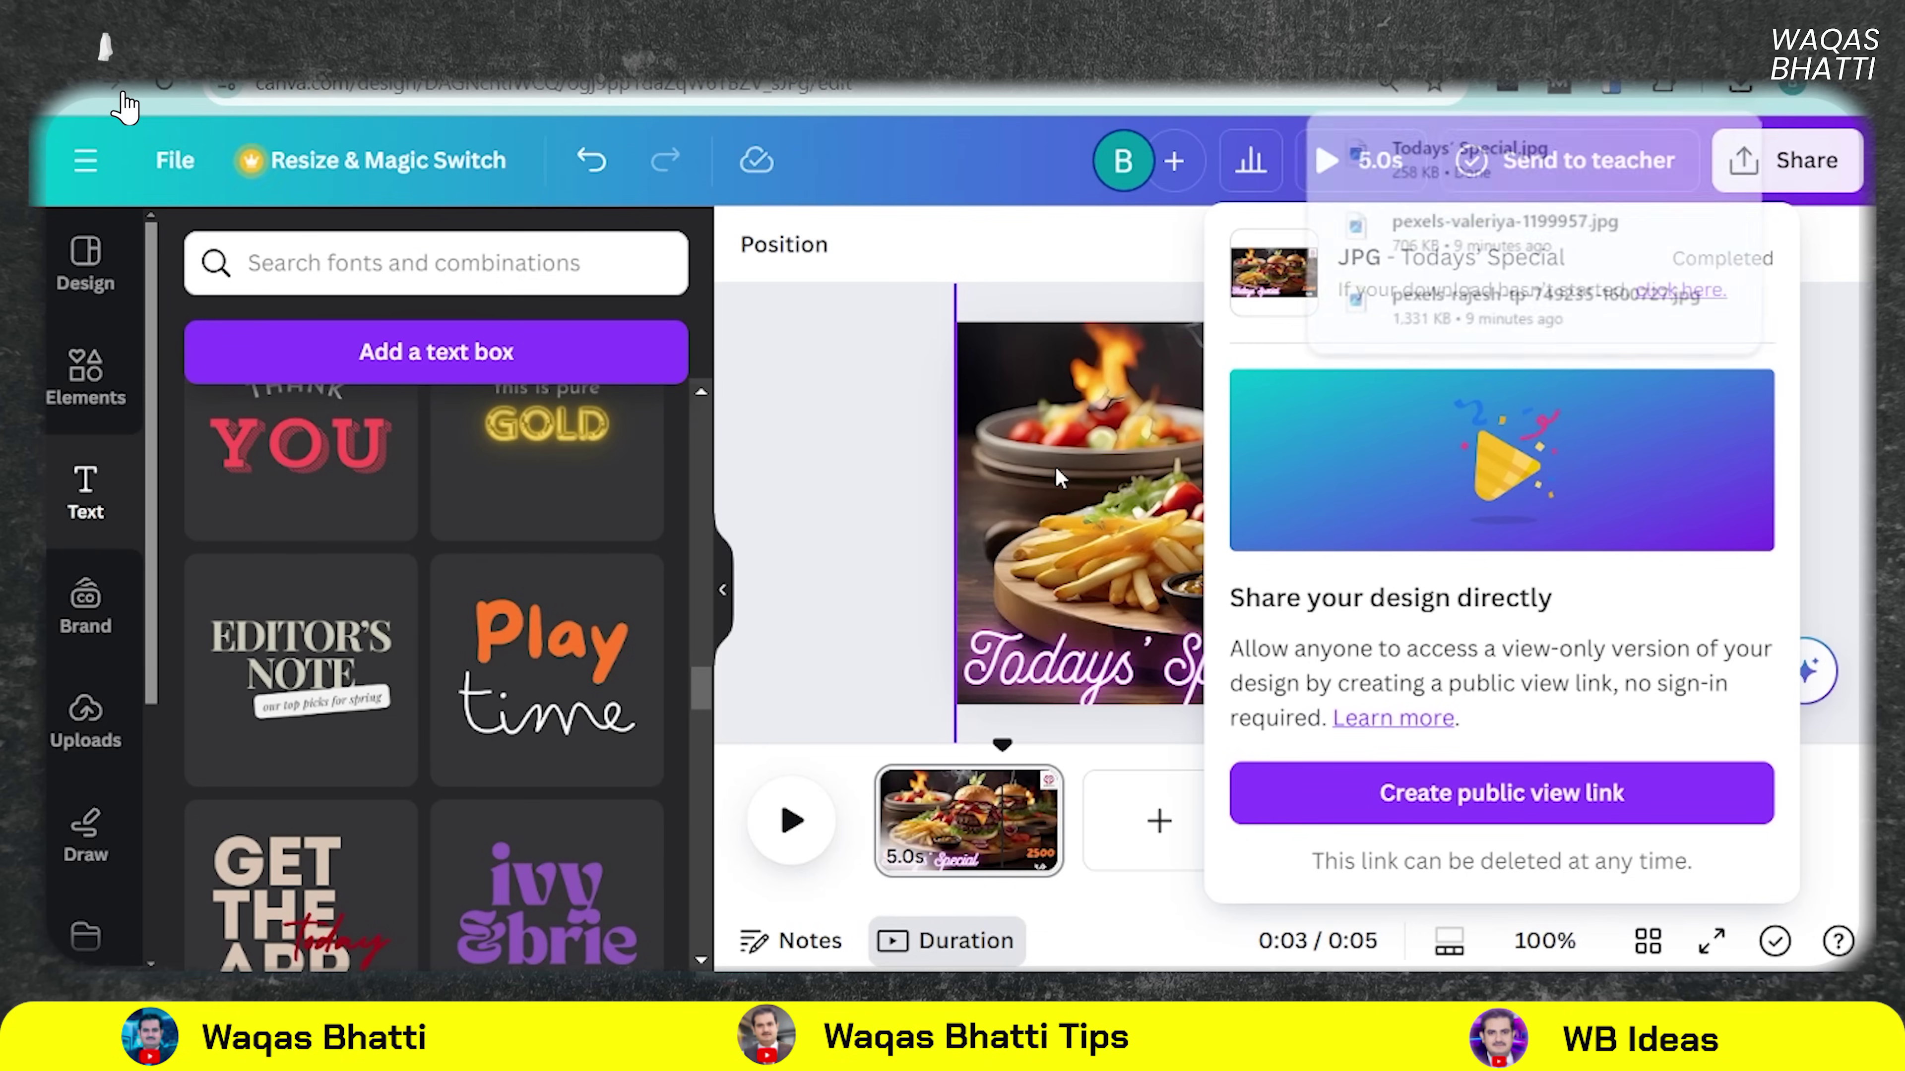
{"action": "left_click", "coordinate": [913, 461]}
- Search the Canva apps for Speed Painter and open that app
{"action": "scroll", "coordinate": [154, 427], "scroll_direction": "down", "scroll_amount": 3}
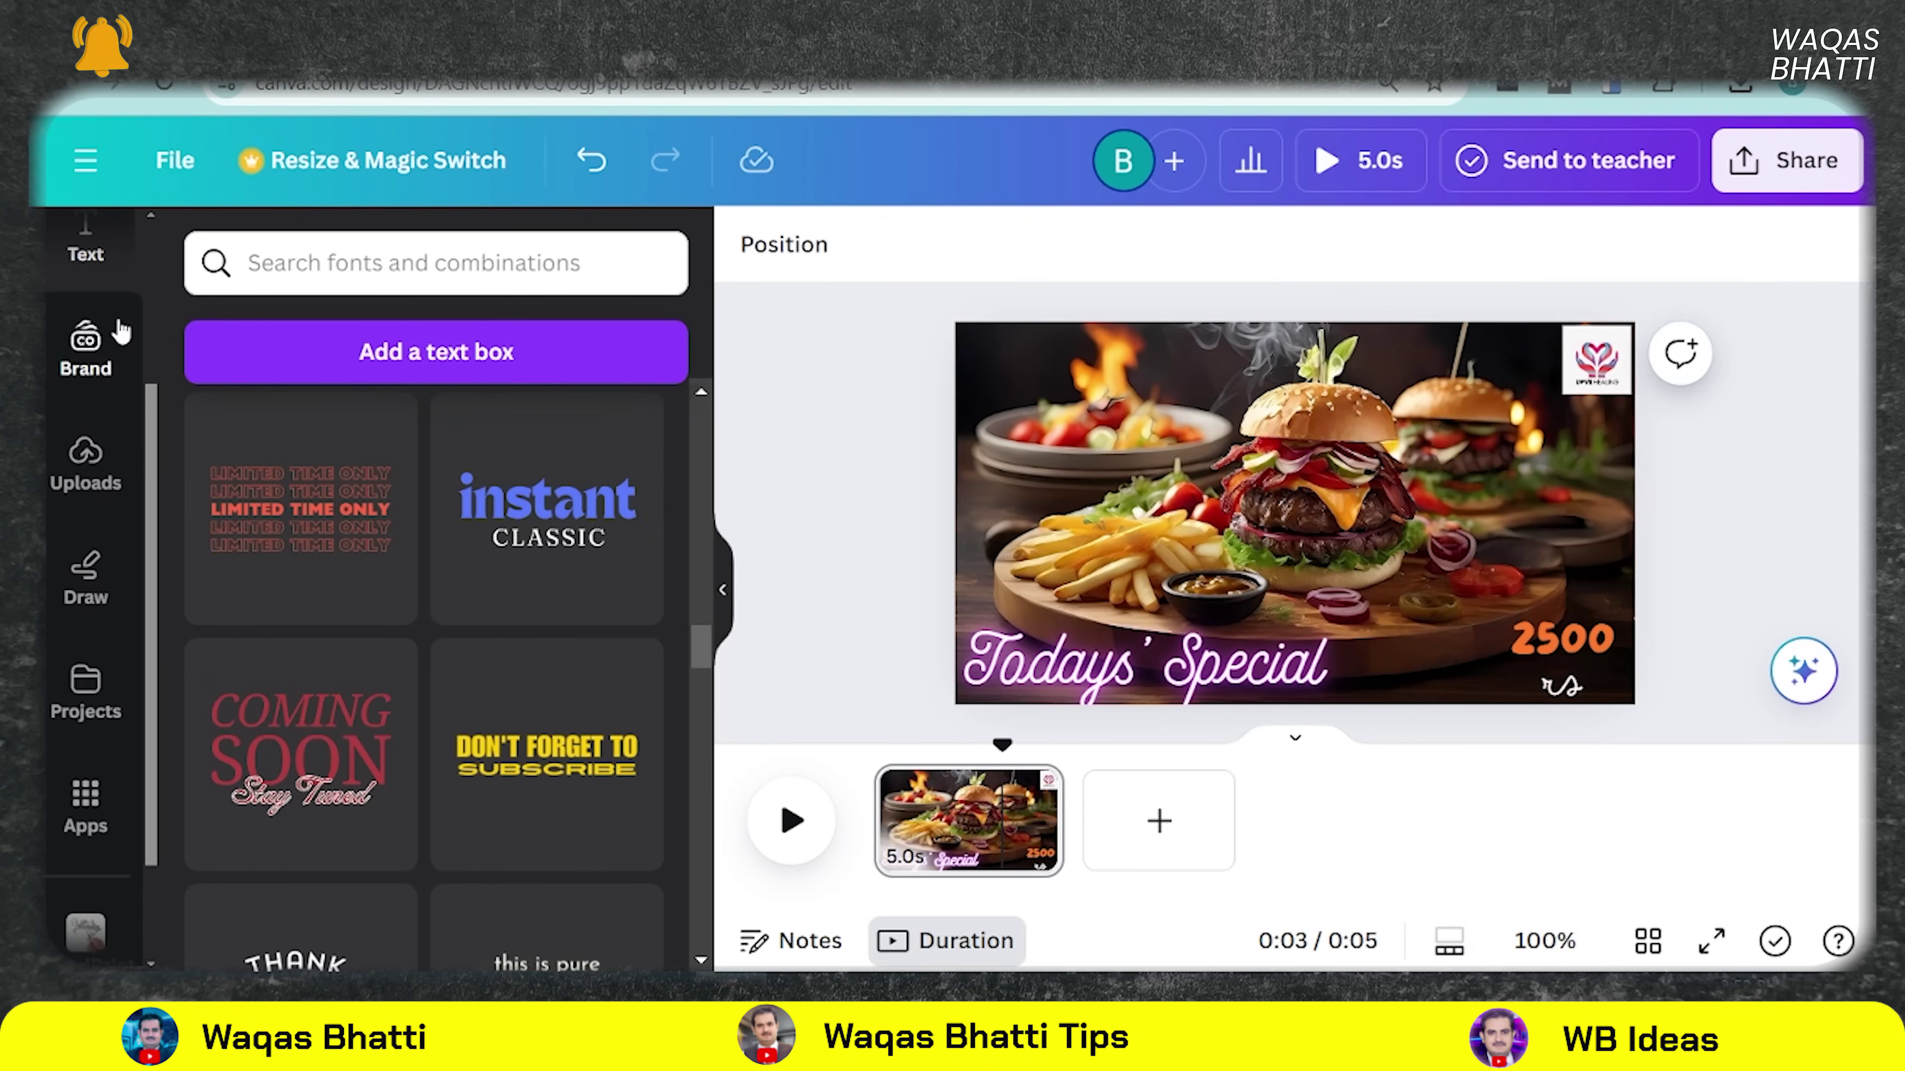
{"action": "scroll", "coordinate": [120, 330], "scroll_direction": "down", "scroll_amount": 2}
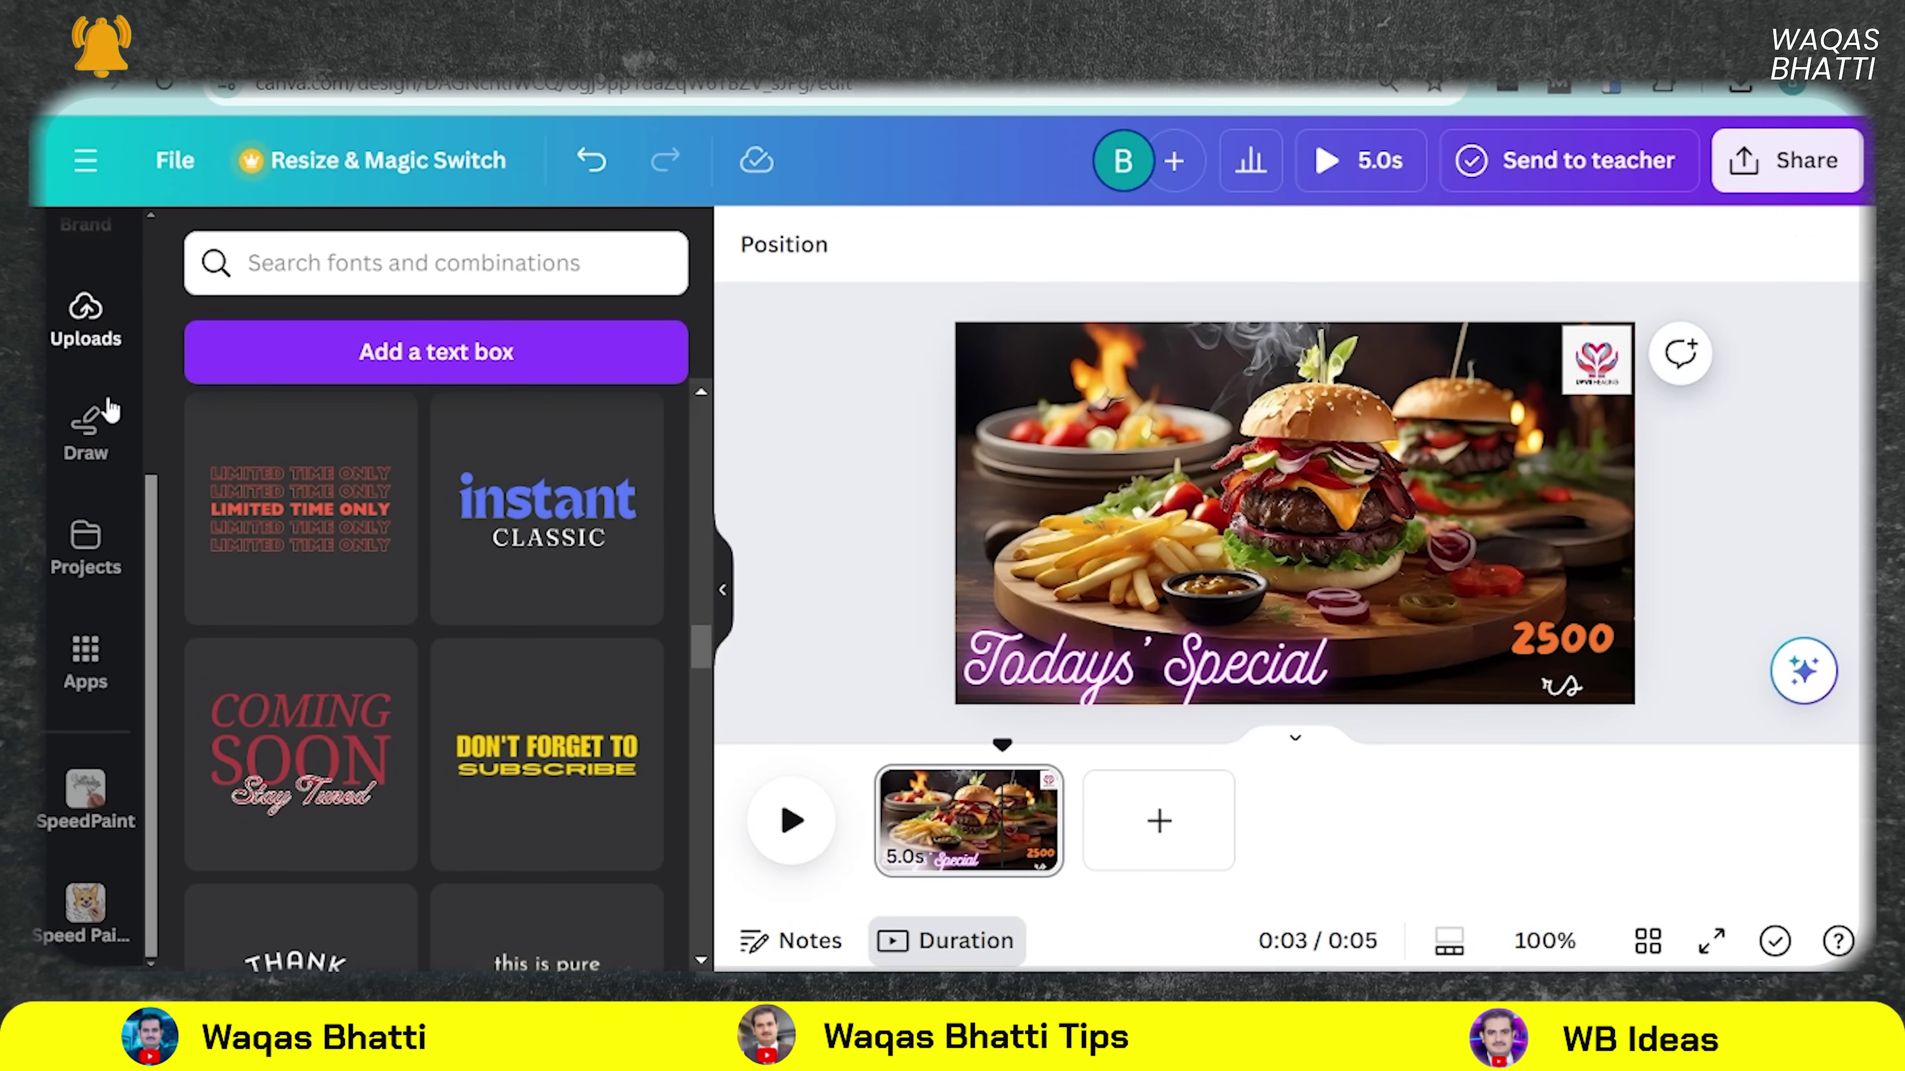
{"action": "left_click", "coordinate": [80, 682]}
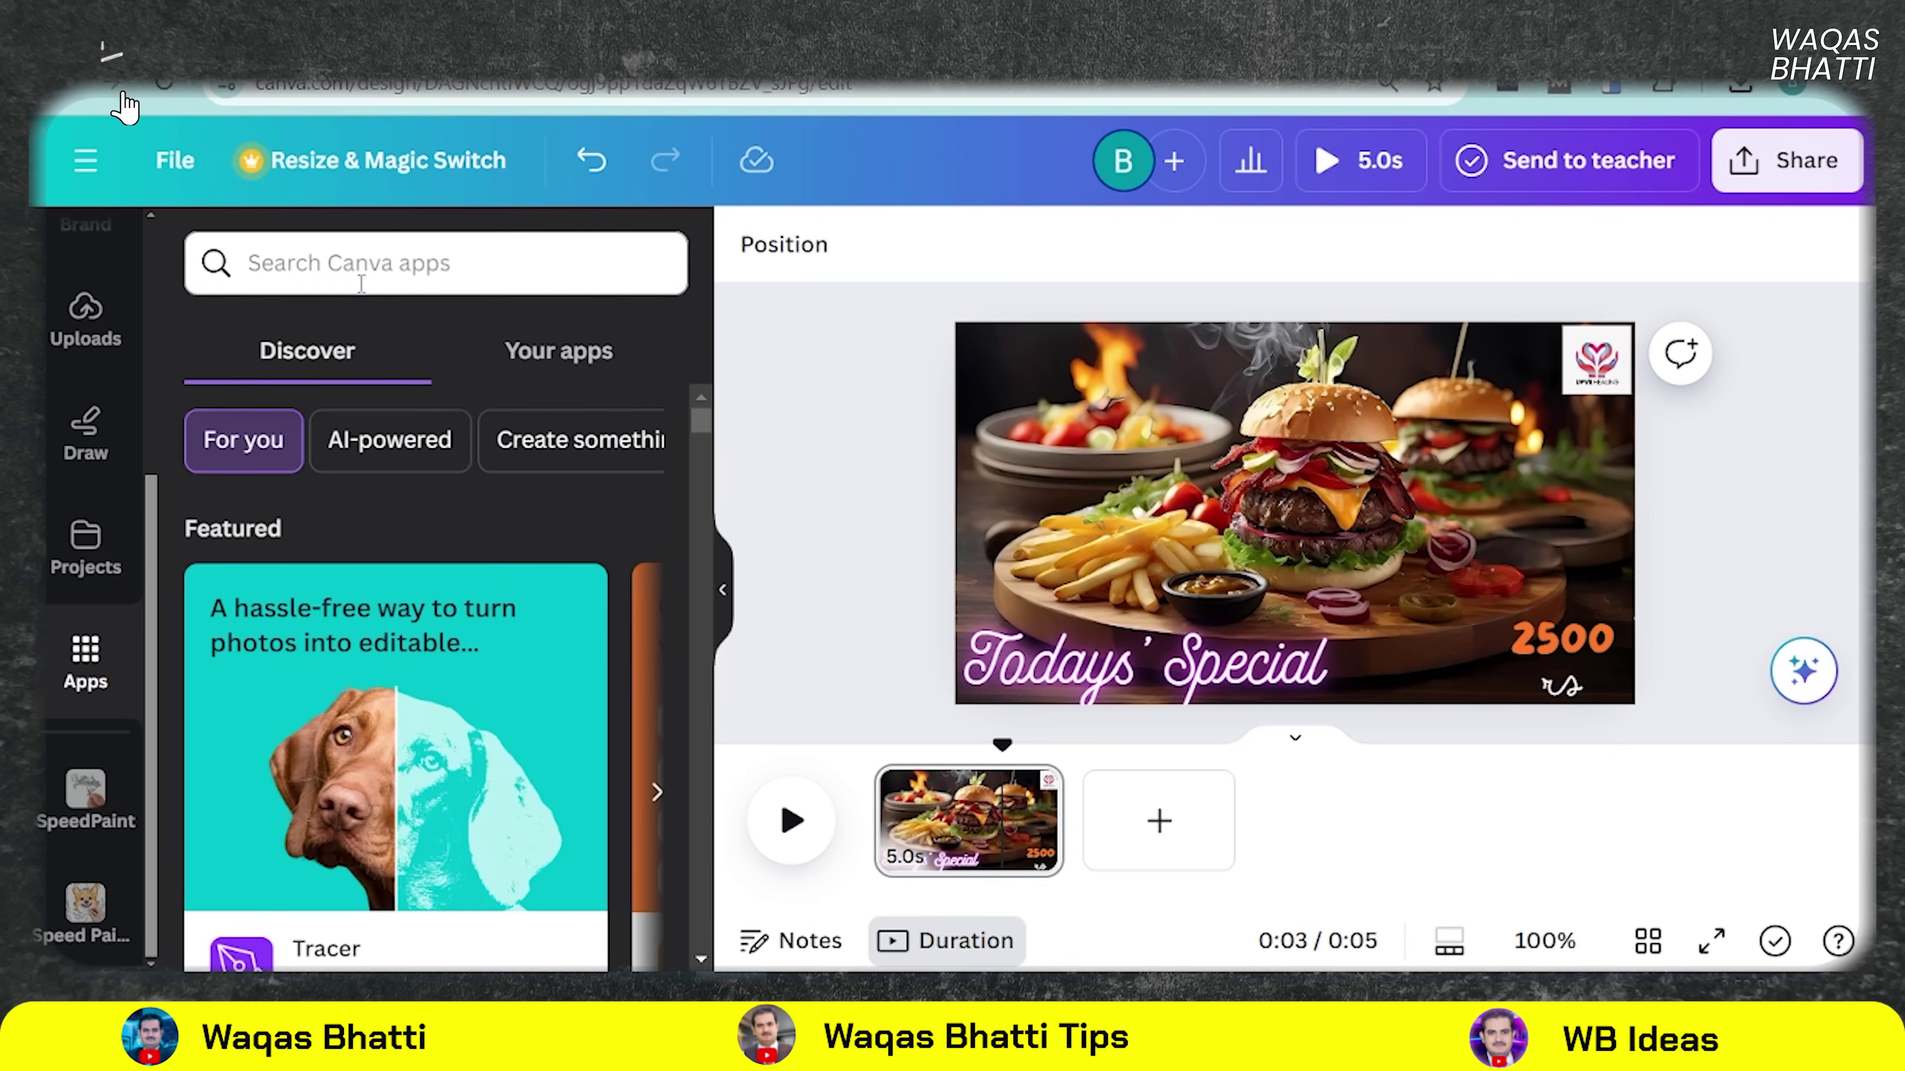
{"action": "left_click", "coordinate": [365, 274]}
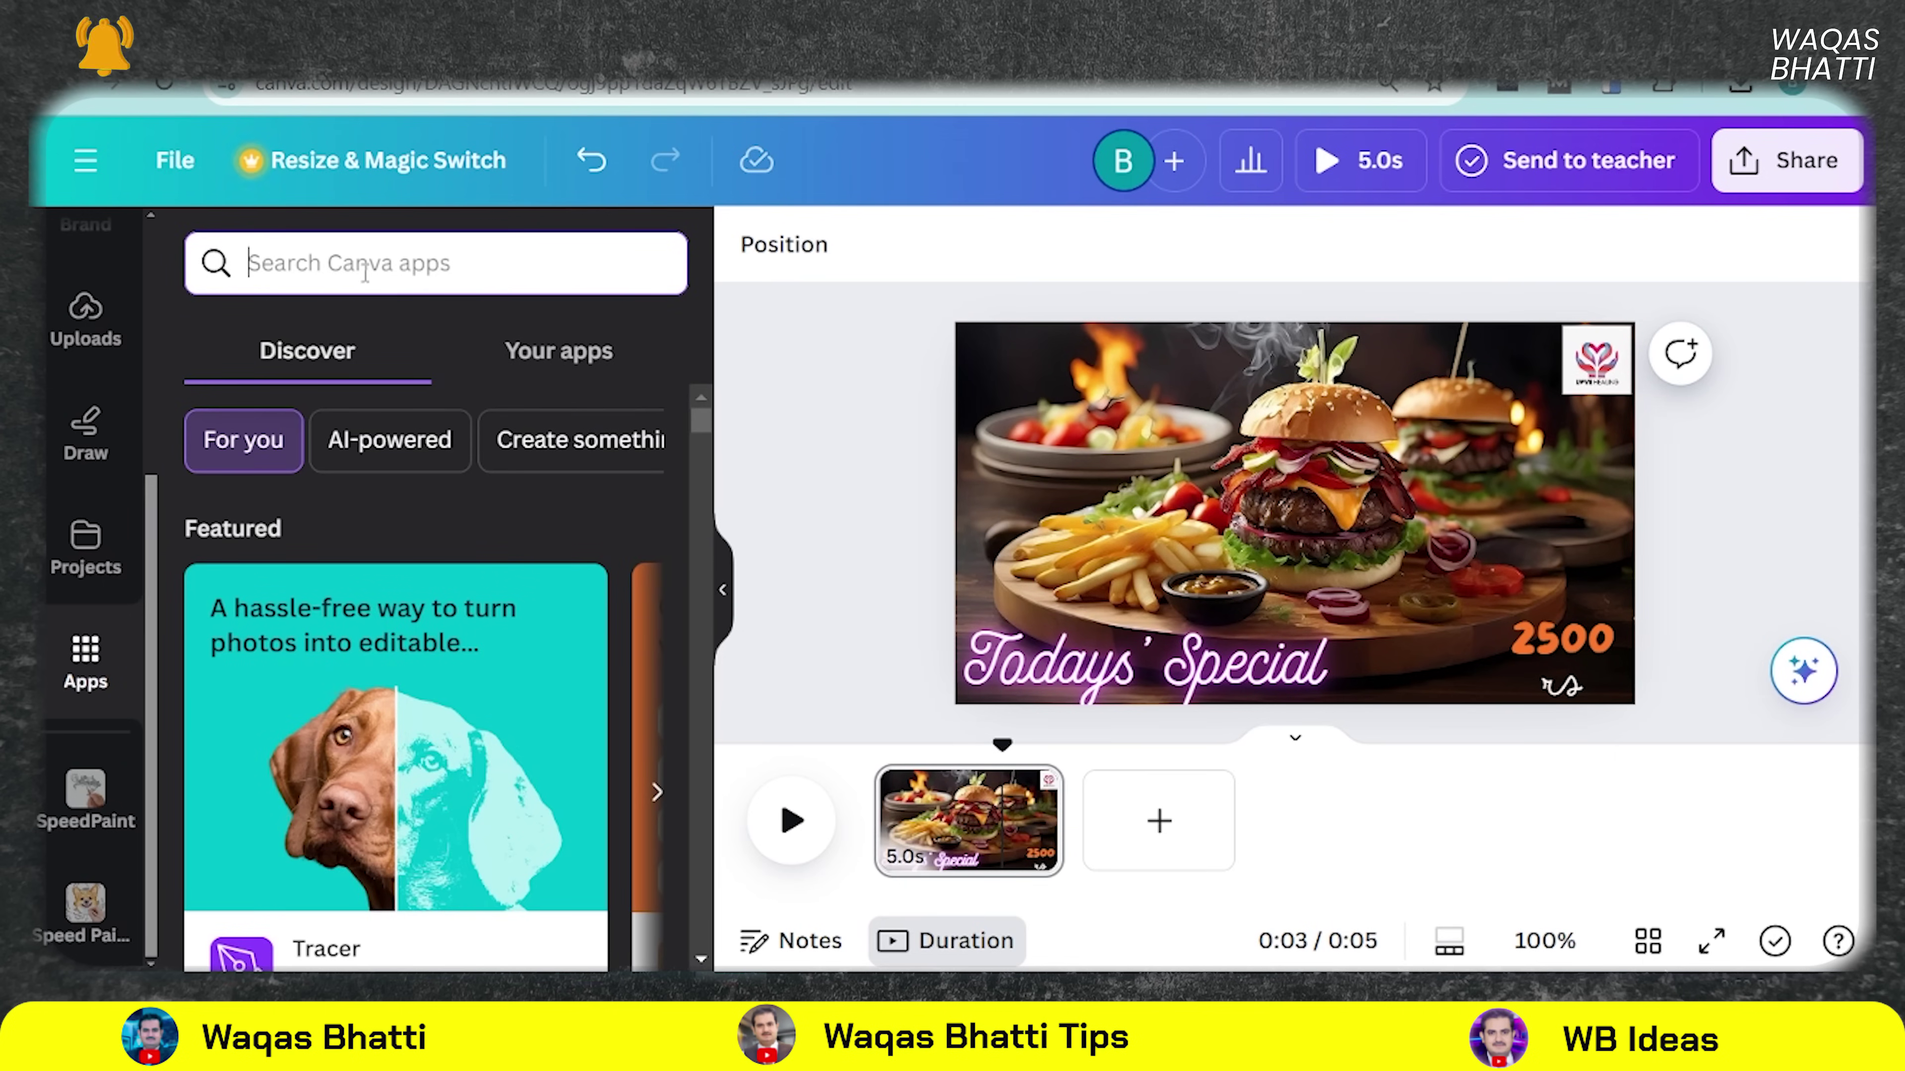
{"action": "type", "text": "speed"}
{"action": "left_click", "coordinate": [284, 398]}
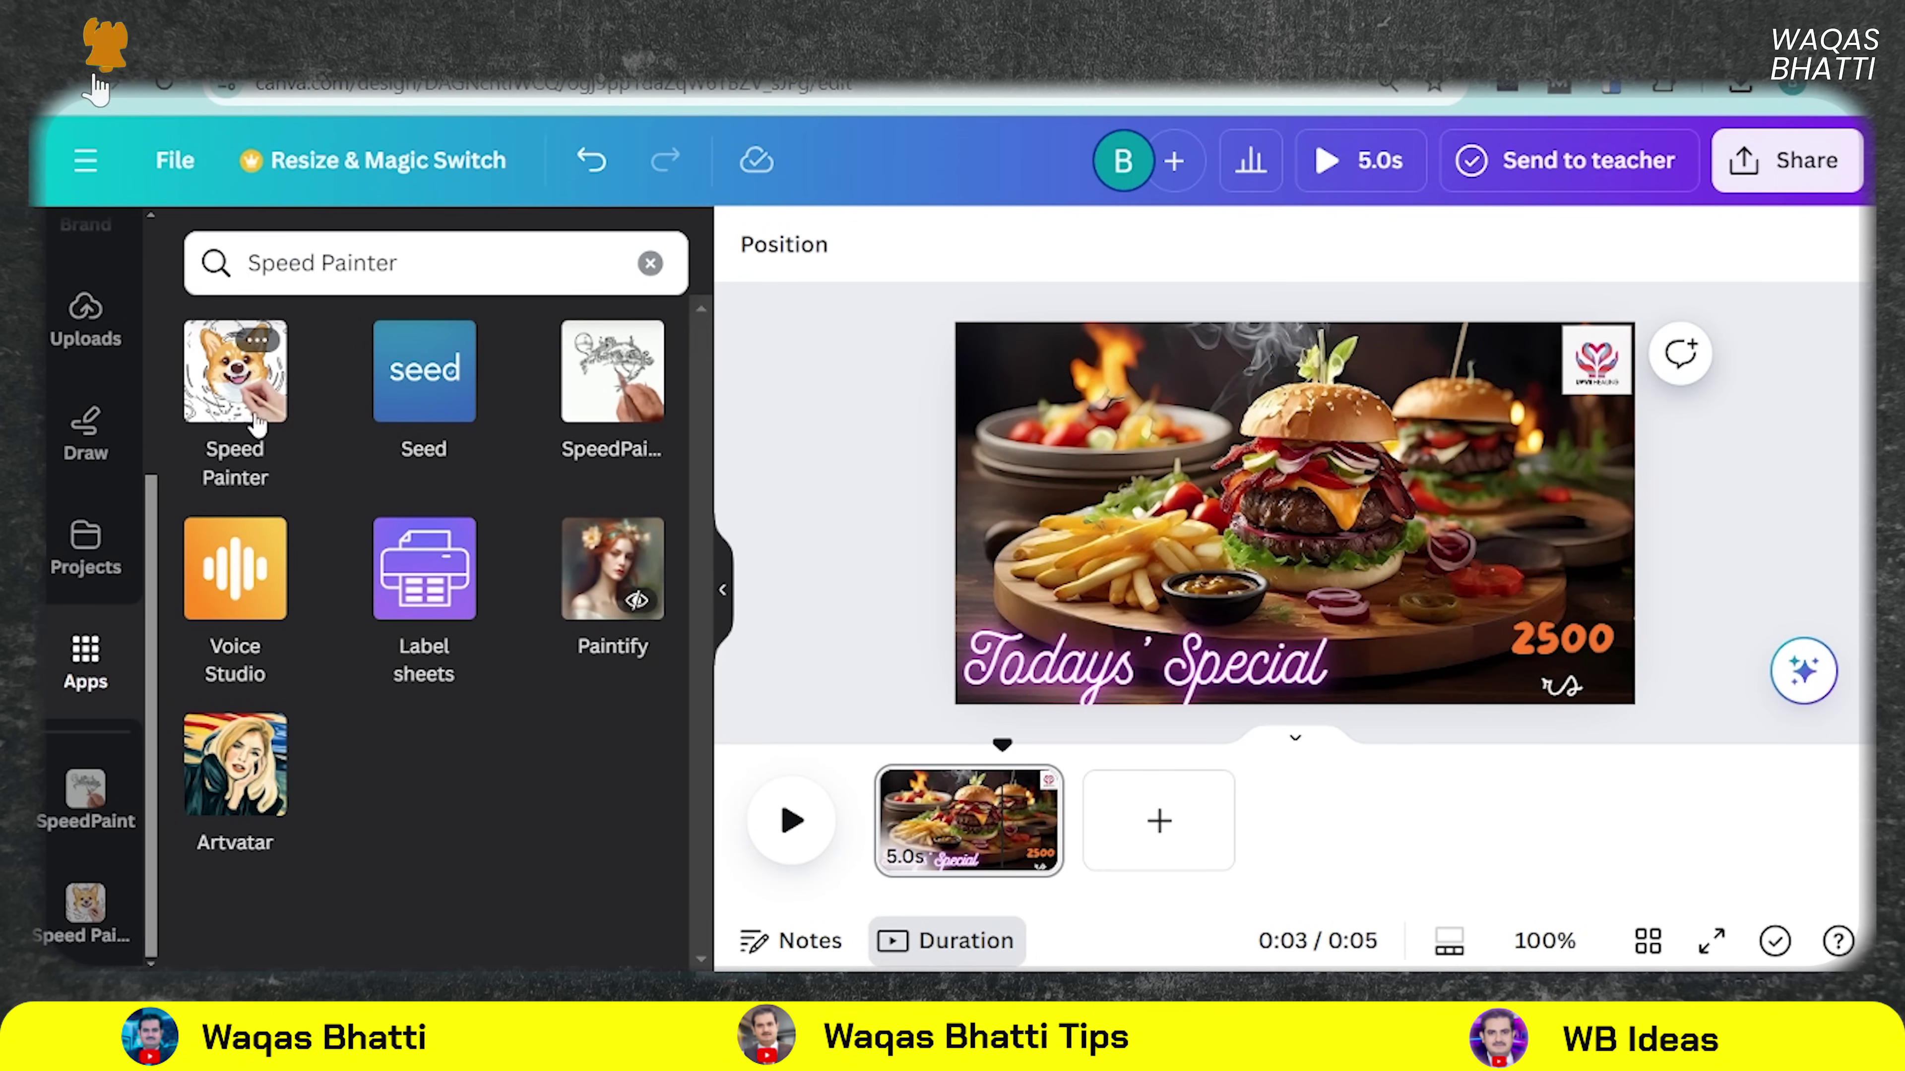
{"action": "left_click", "coordinate": [242, 404]}
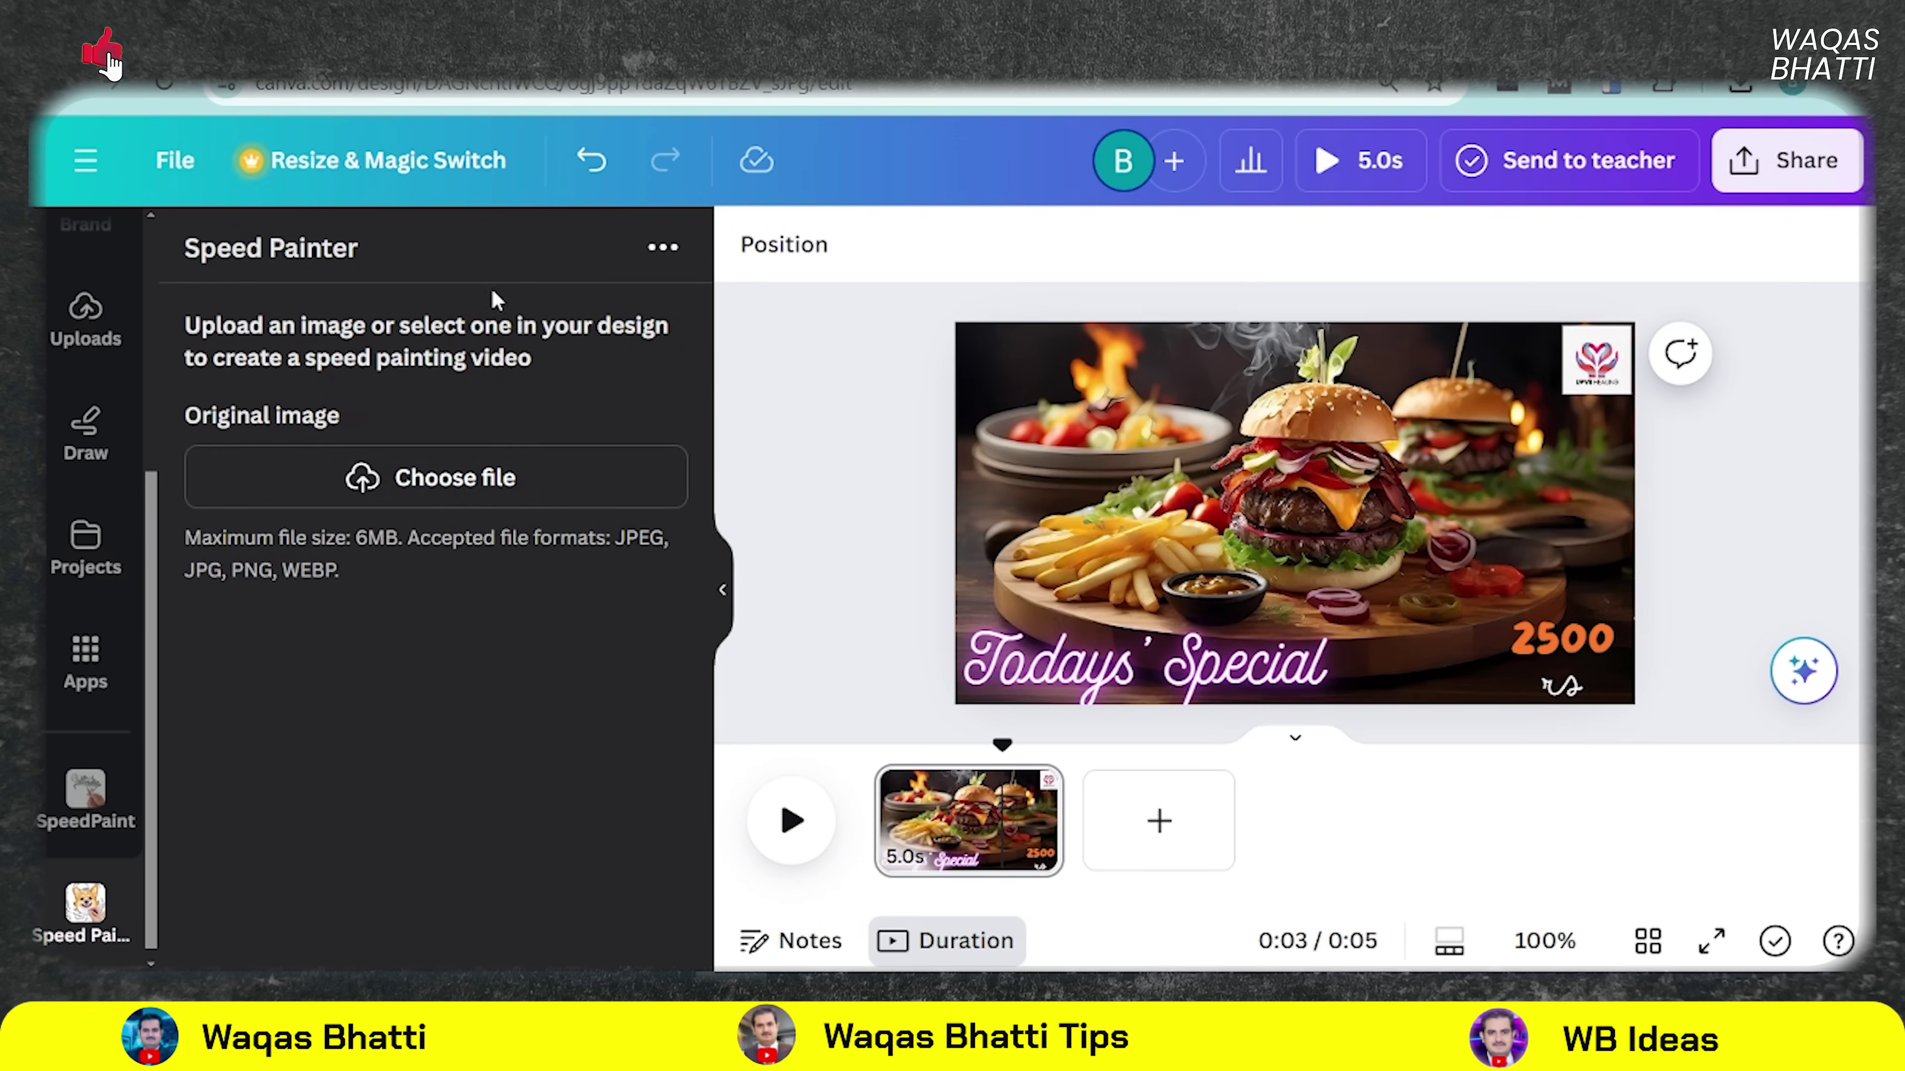
- Upload the Todays' Special image from the Downloads folder as the original image for Speed Painter
{"action": "left_click", "coordinate": [504, 499]}
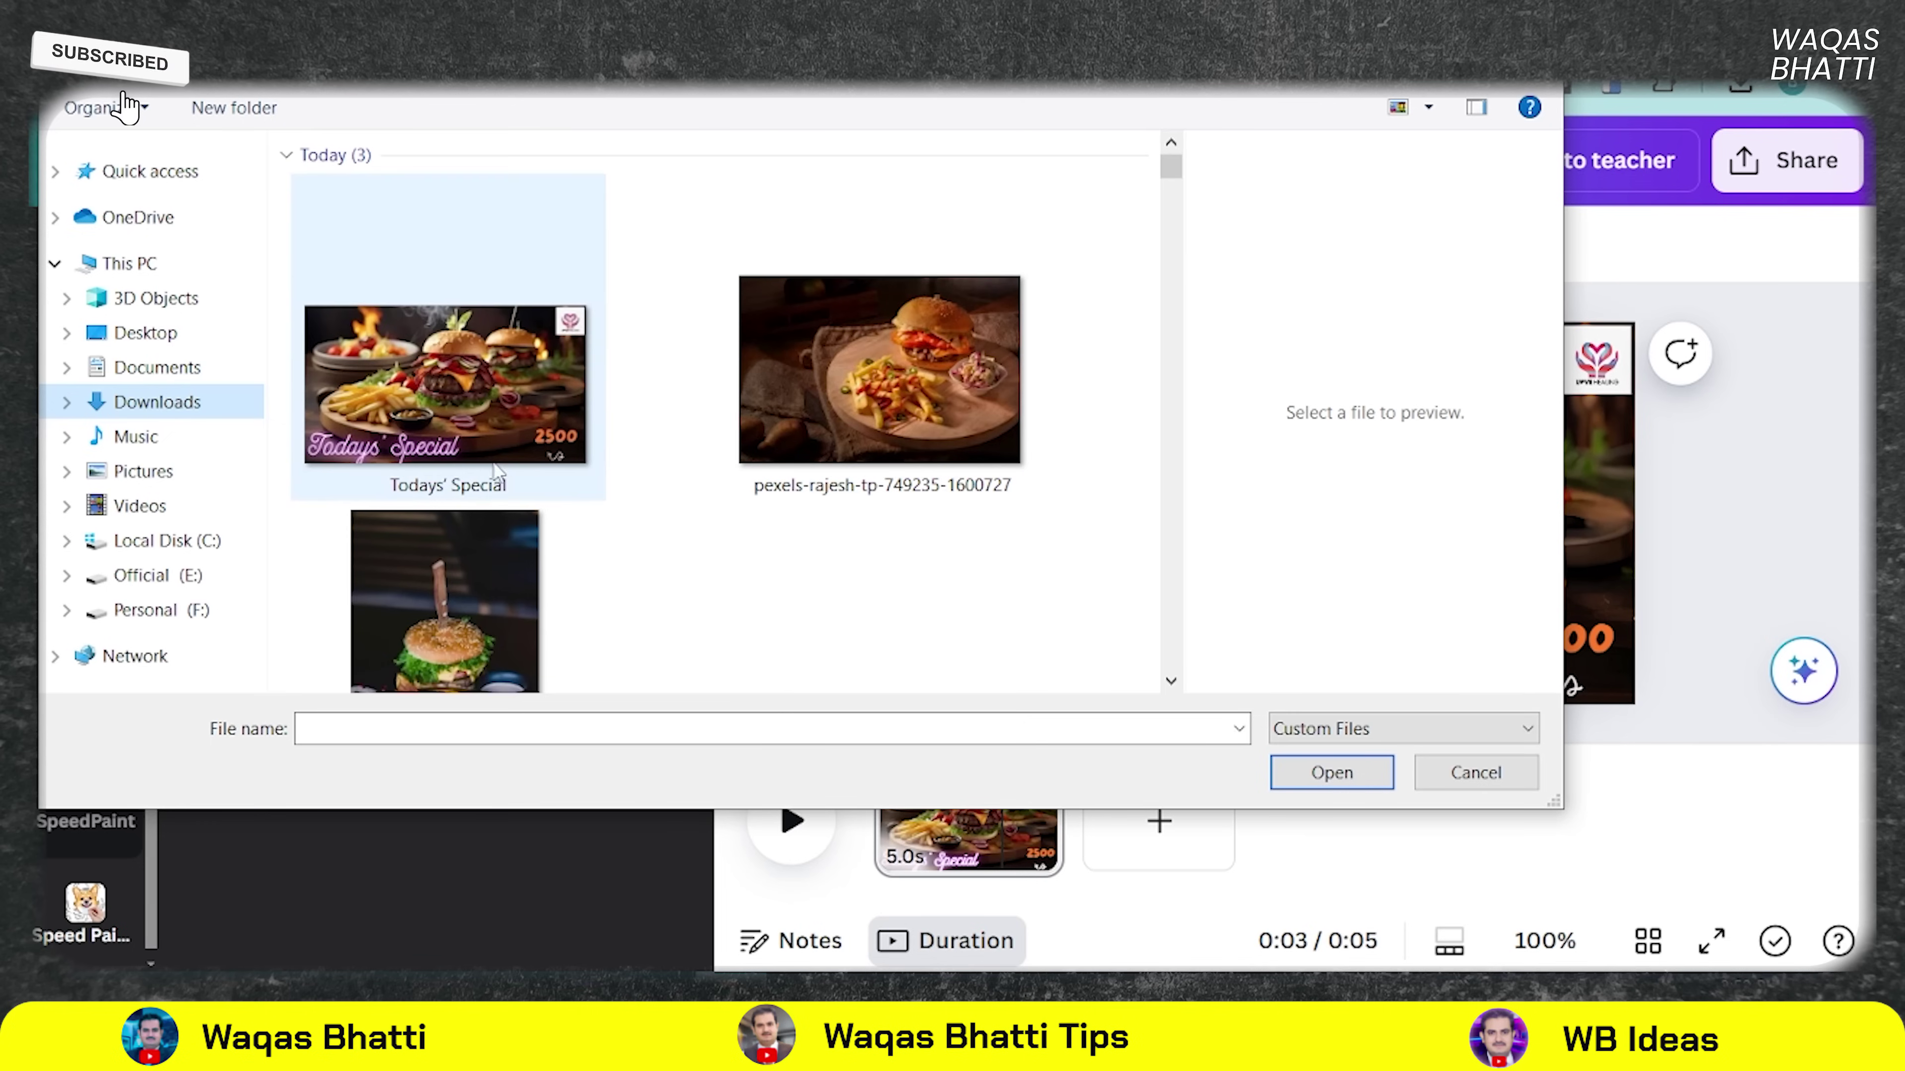
{"action": "left_click", "coordinate": [439, 426]}
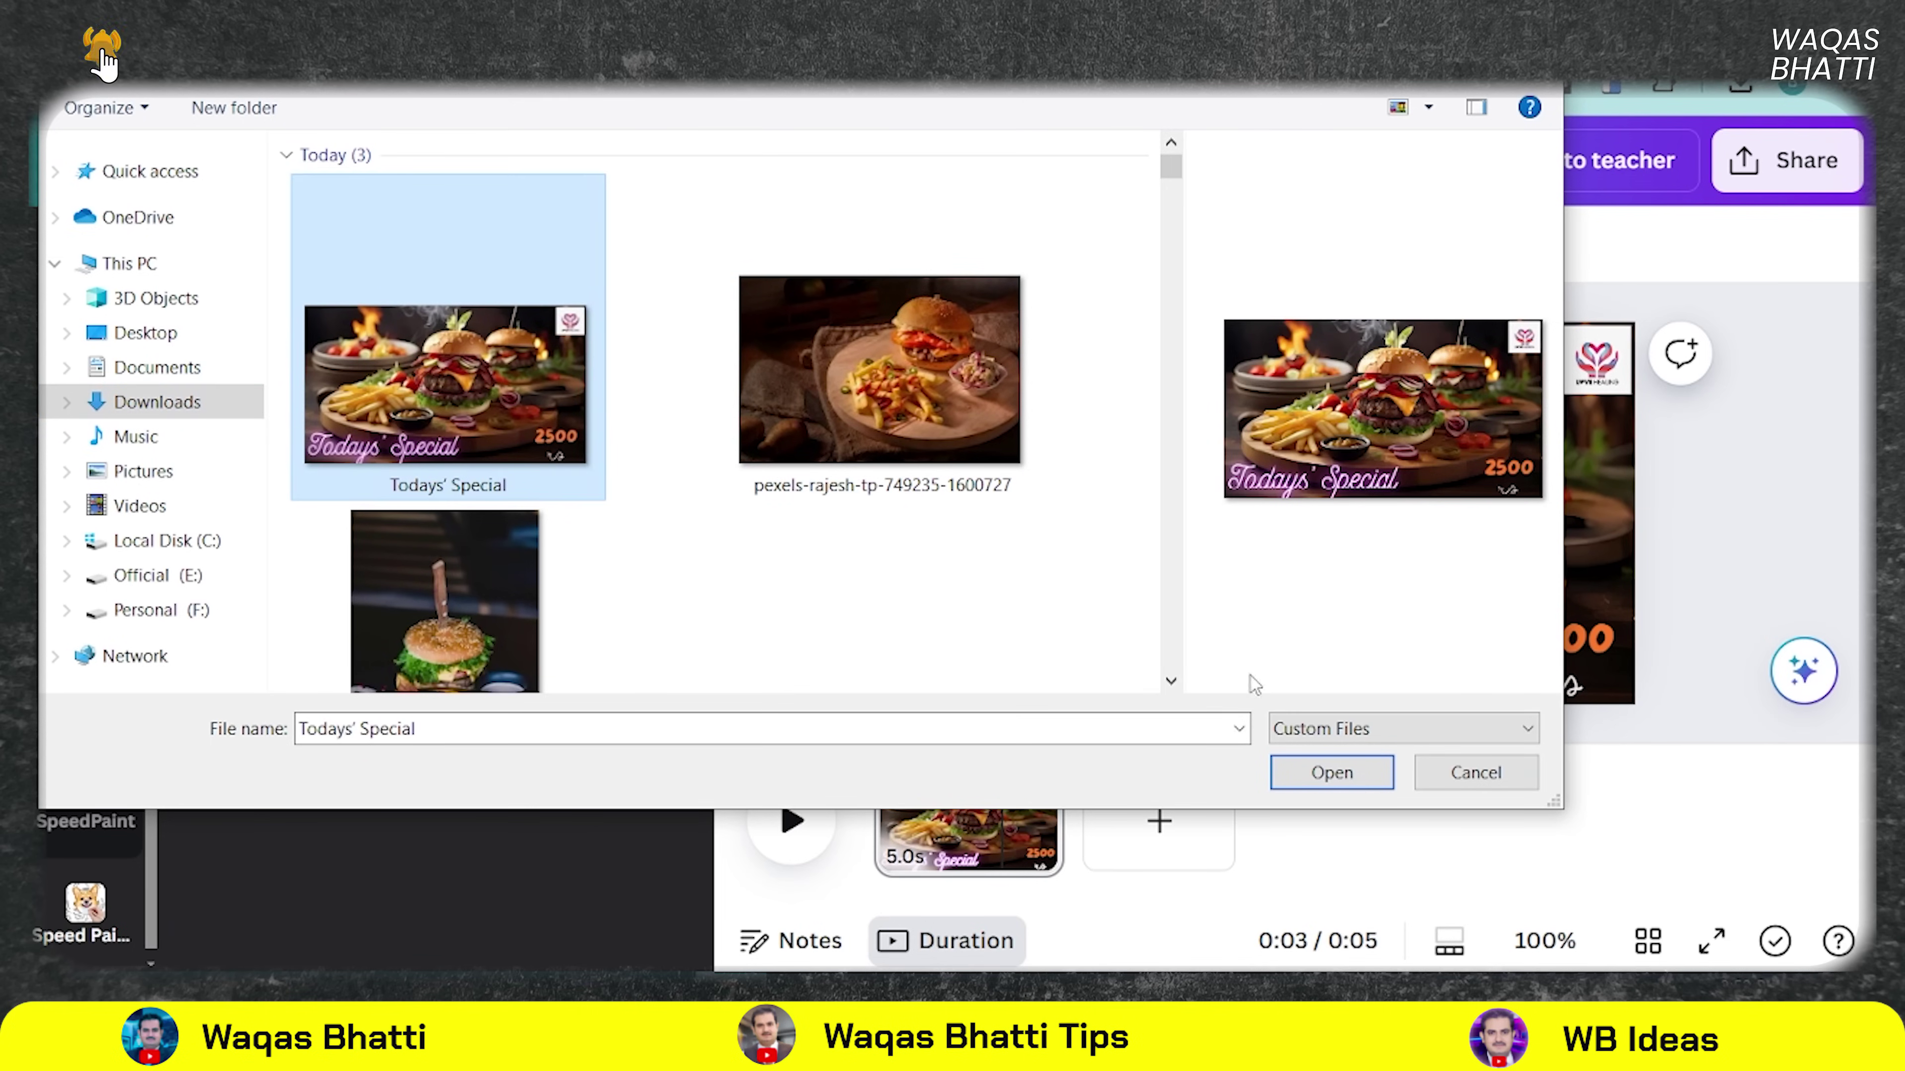
{"action": "left_click", "coordinate": [1314, 780]}
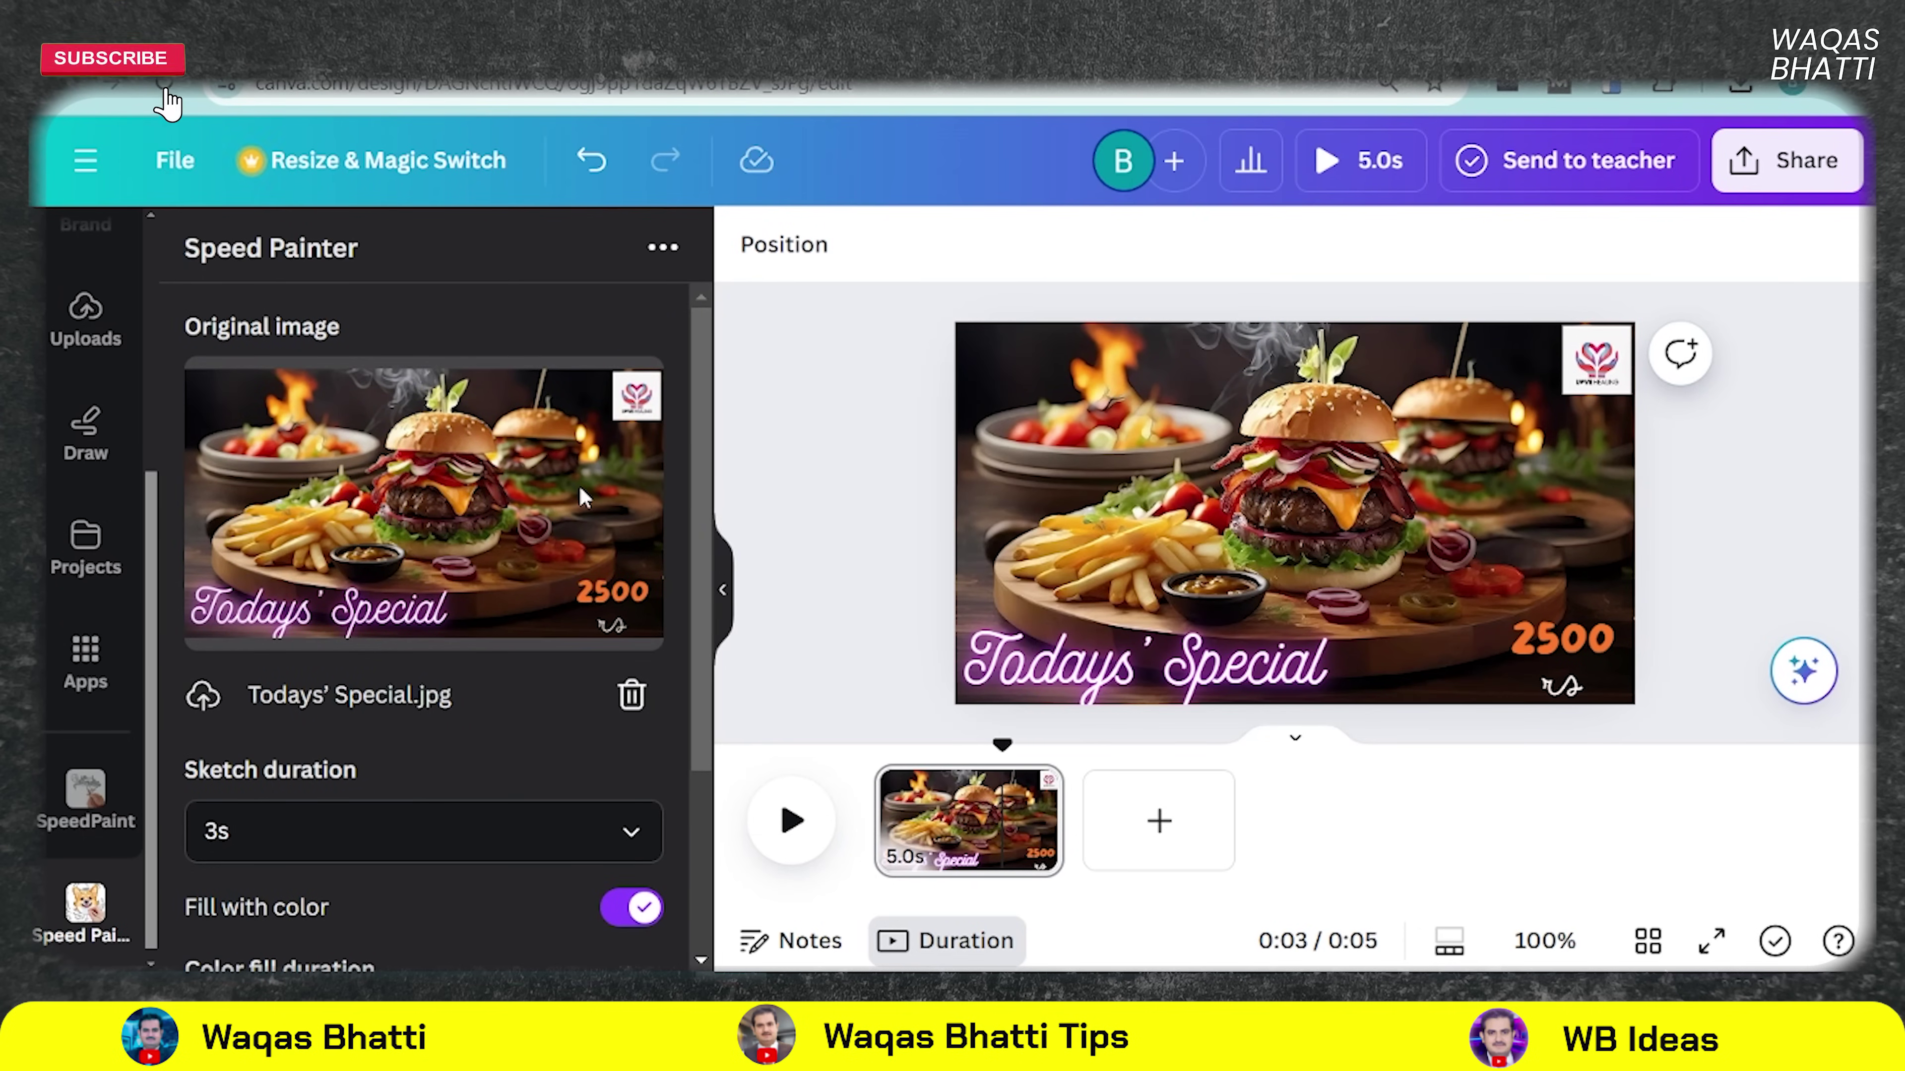
- Set both the sketch duration and the color fill duration to 5s and generate the speed painting video
{"action": "scroll", "coordinate": [580, 489], "scroll_direction": "down", "scroll_amount": 4}
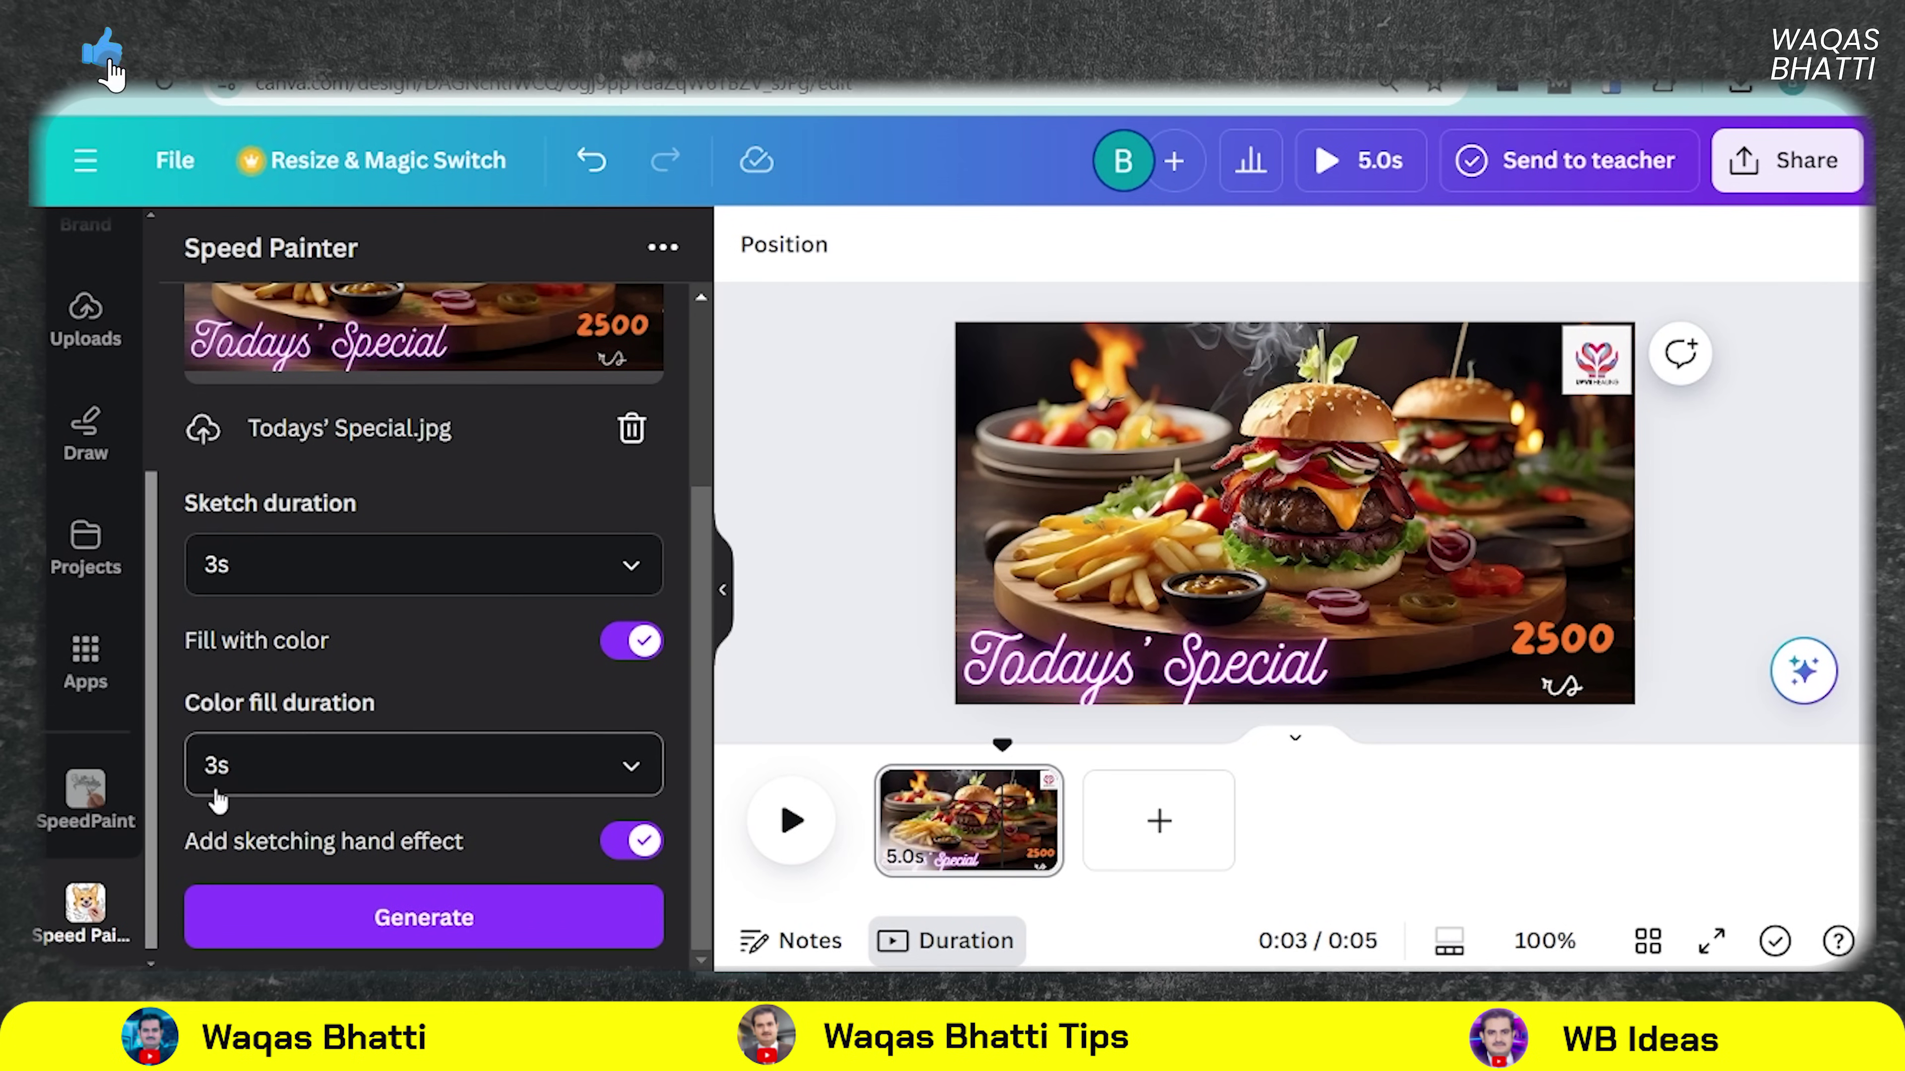
{"action": "left_click", "coordinate": [633, 567]}
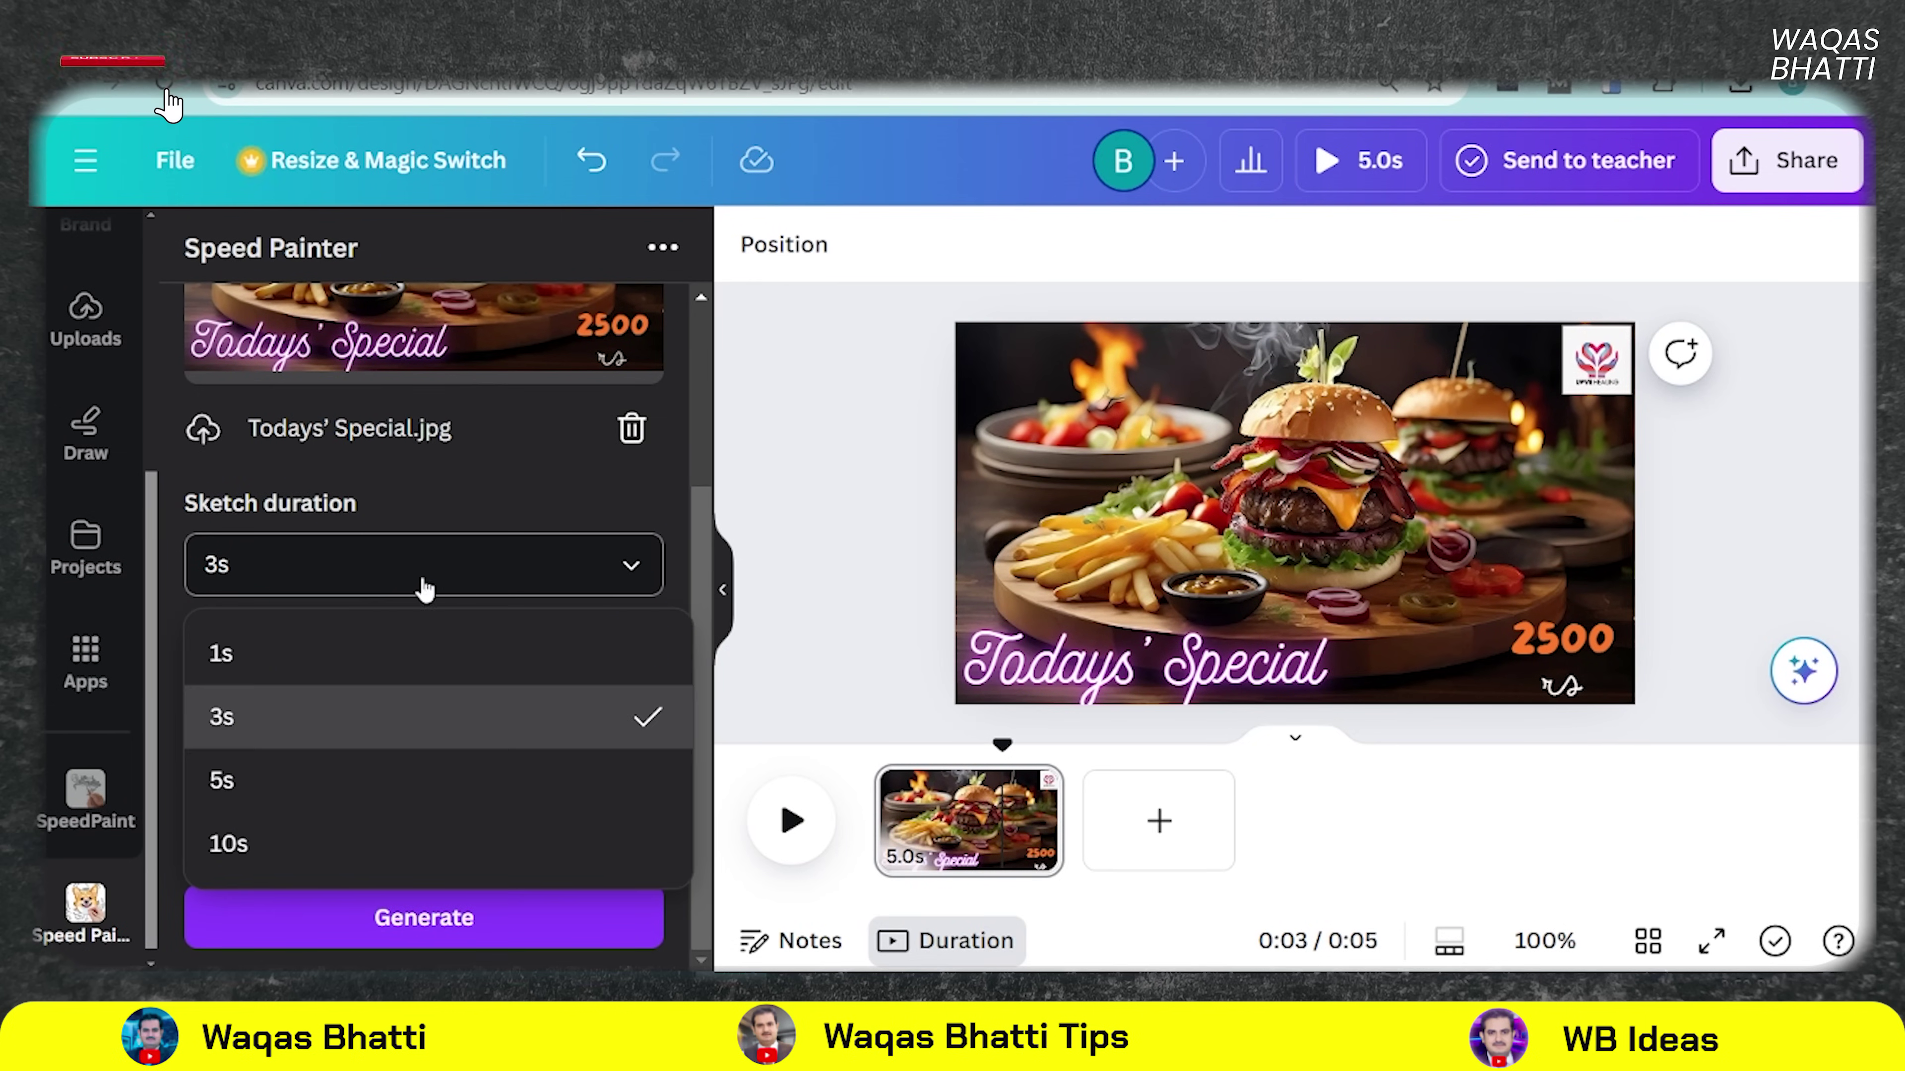
{"action": "left_click", "coordinate": [234, 781]}
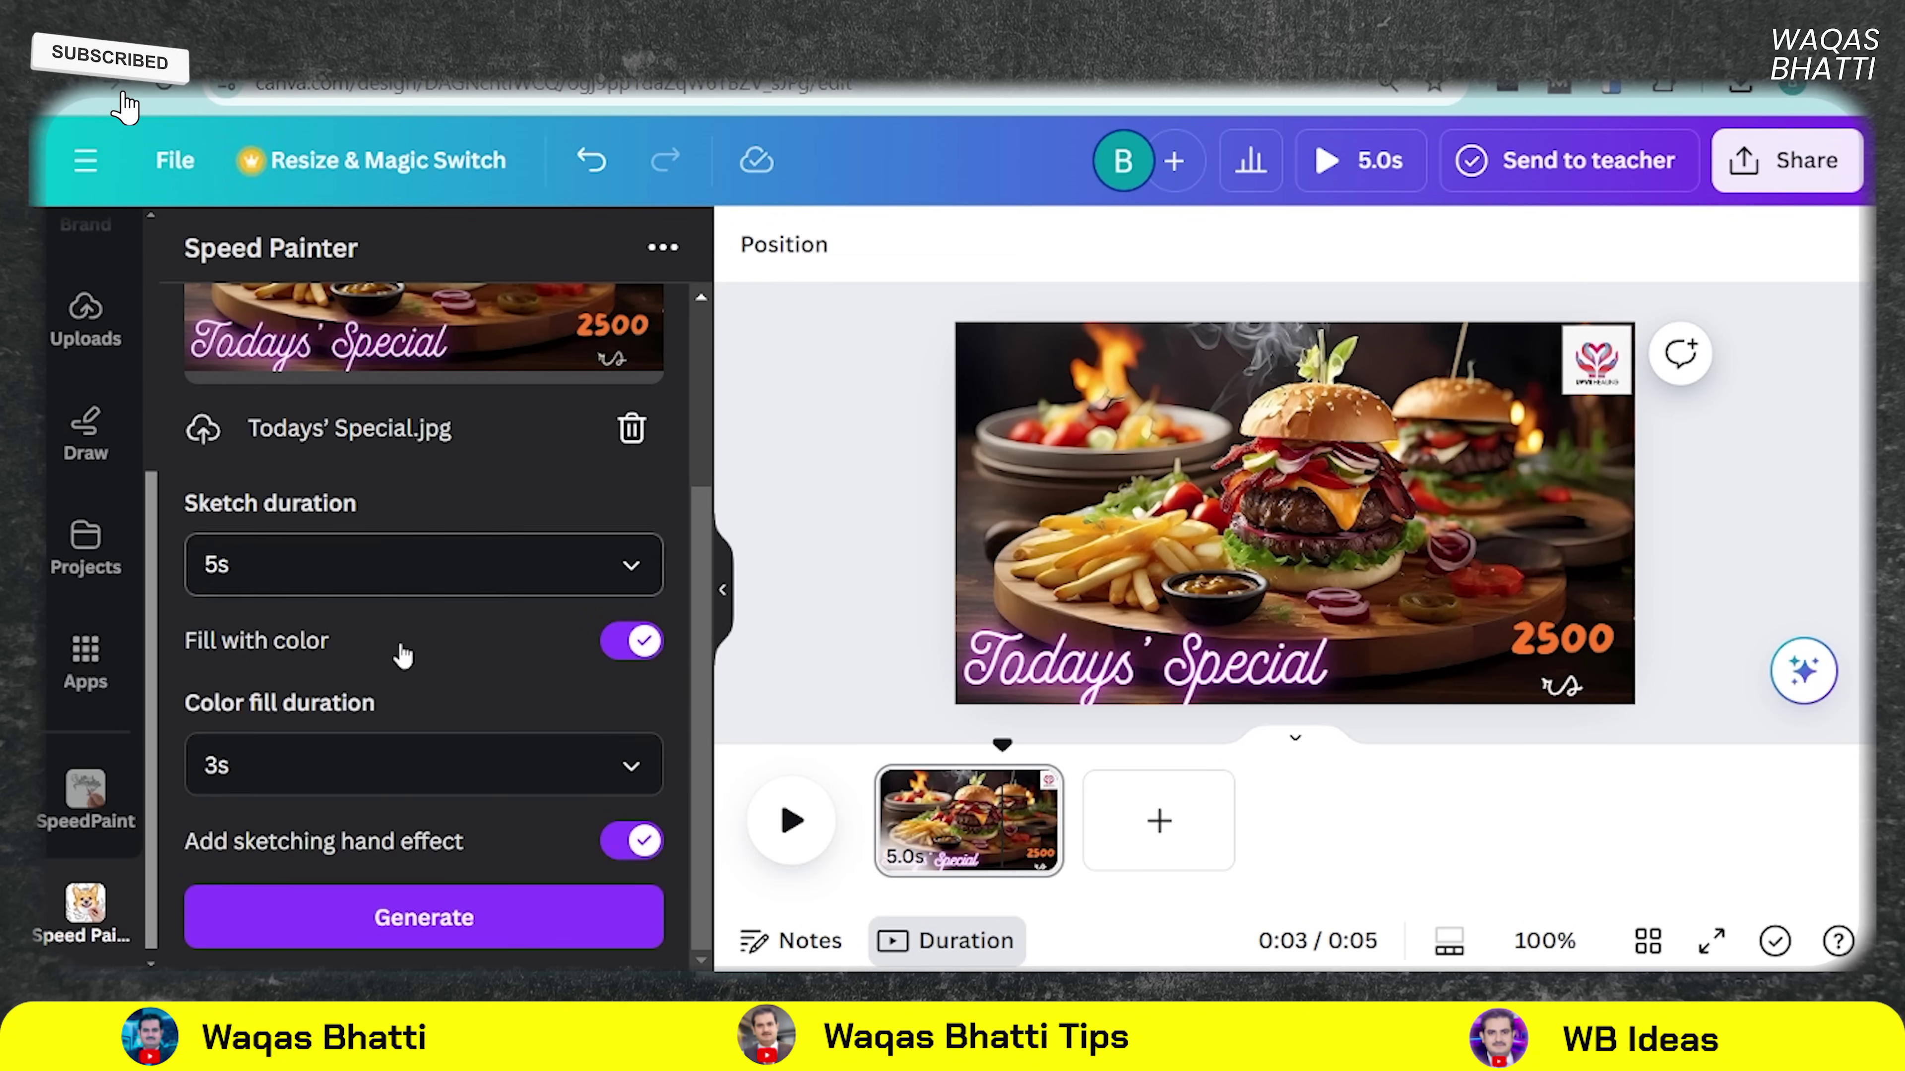
{"action": "left_click", "coordinate": [417, 778]}
{"action": "left_click", "coordinate": [223, 611]}
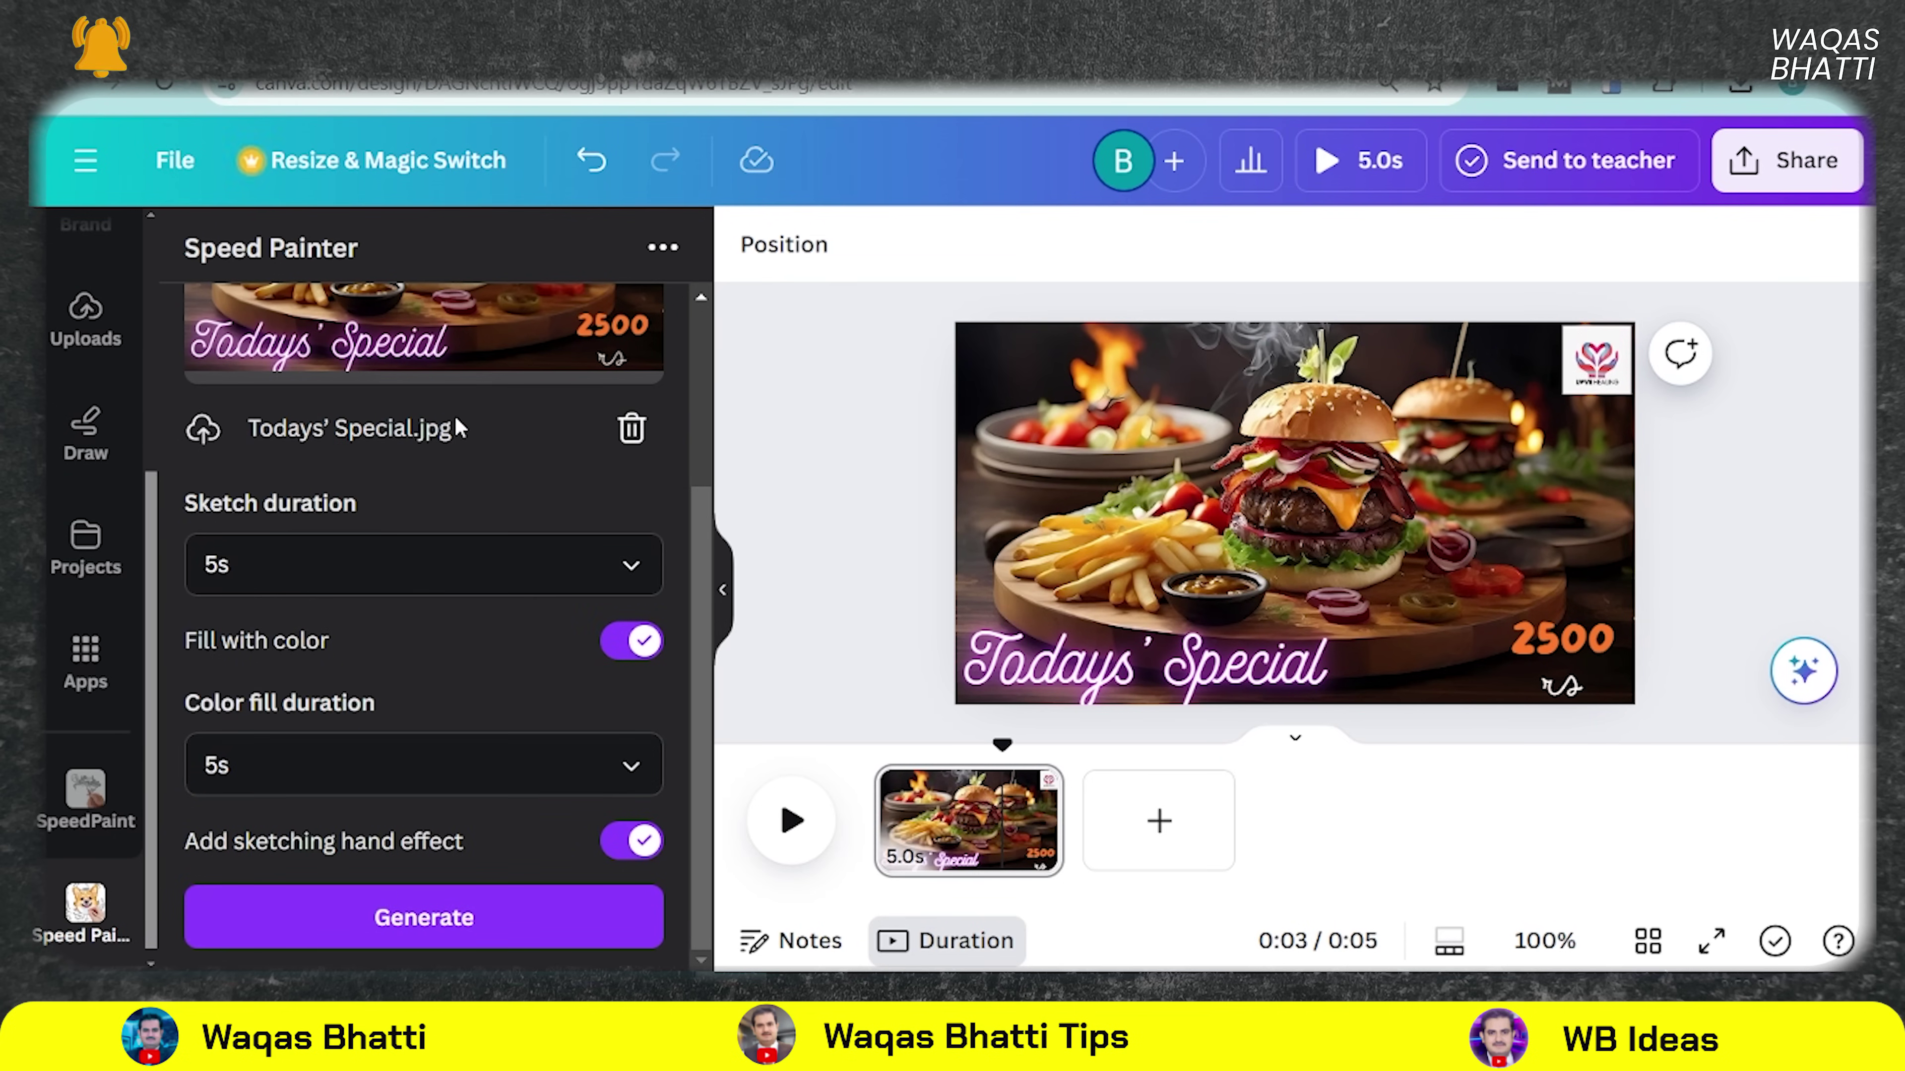
{"action": "scroll", "coordinate": [456, 424], "scroll_direction": "up", "scroll_amount": 3}
{"action": "scroll", "coordinate": [456, 424], "scroll_direction": "down", "scroll_amount": 3}
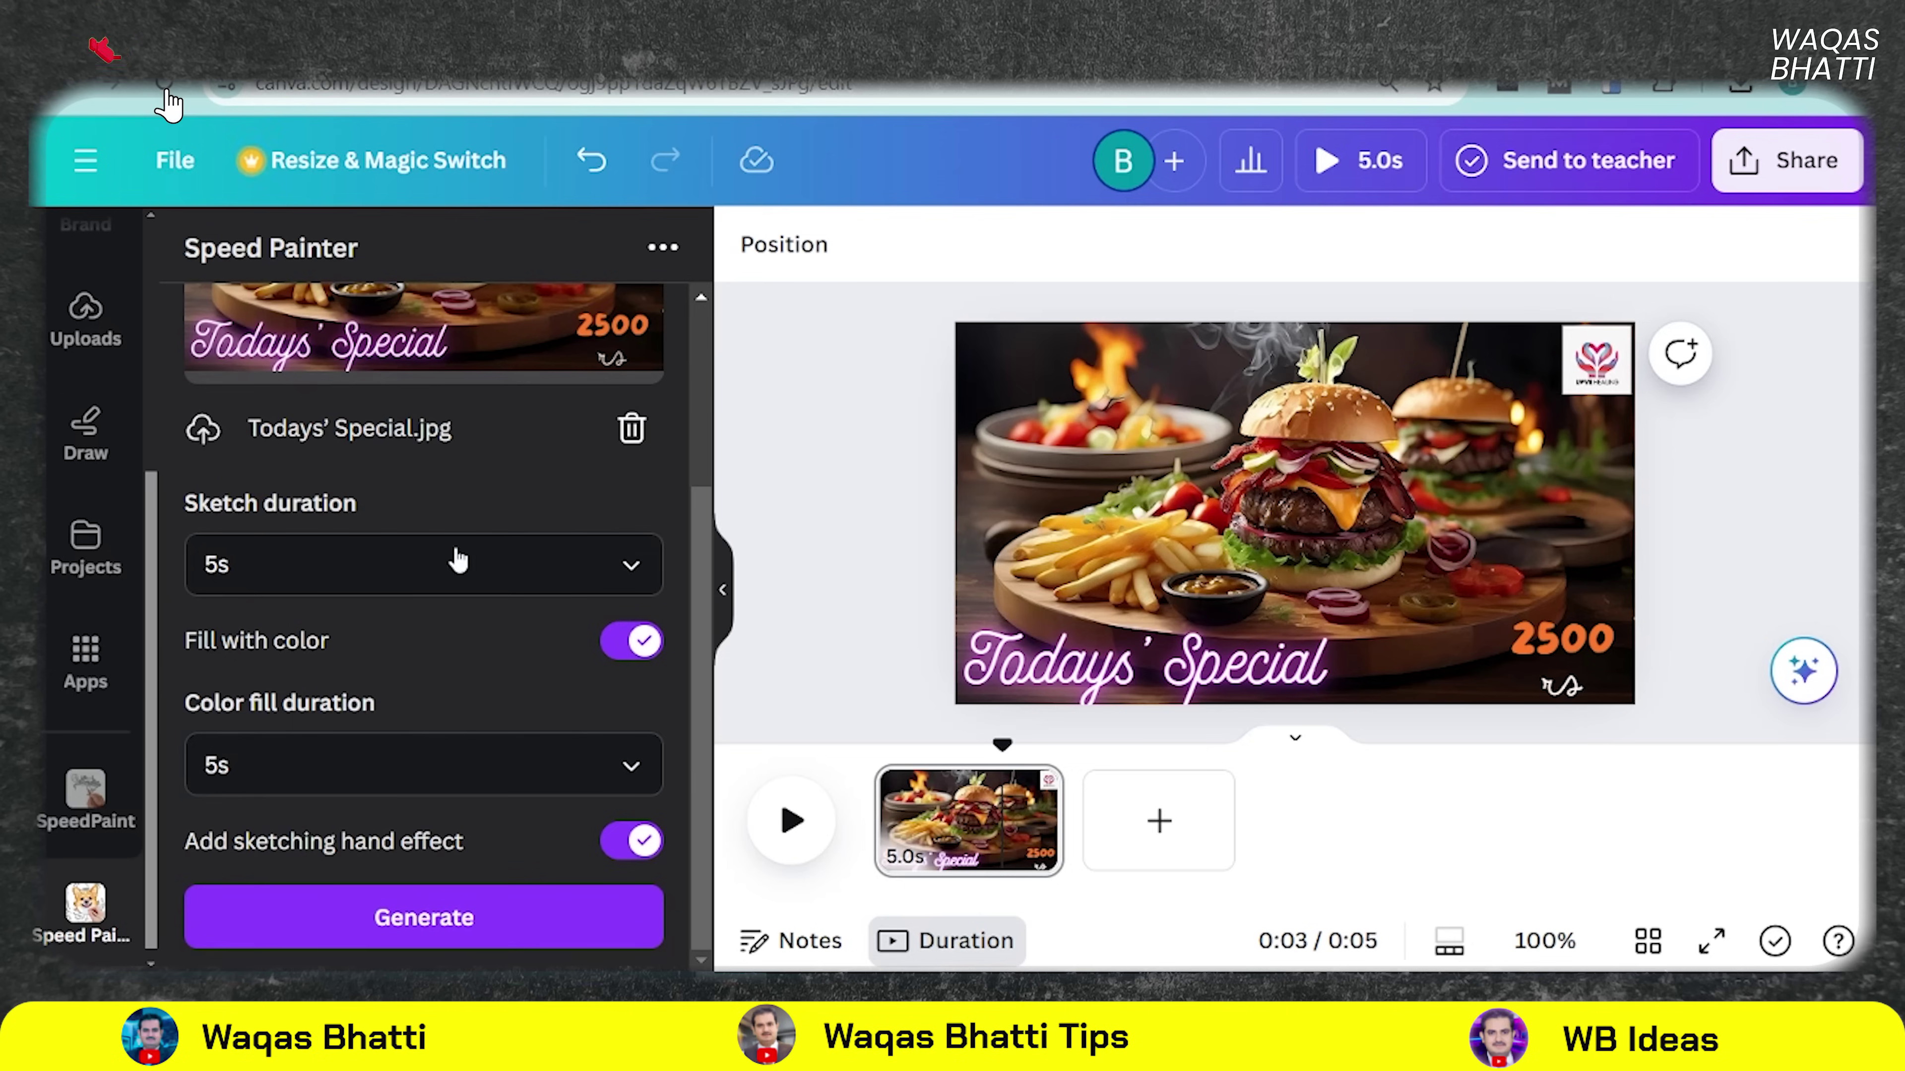
{"action": "left_click", "coordinate": [407, 940]}
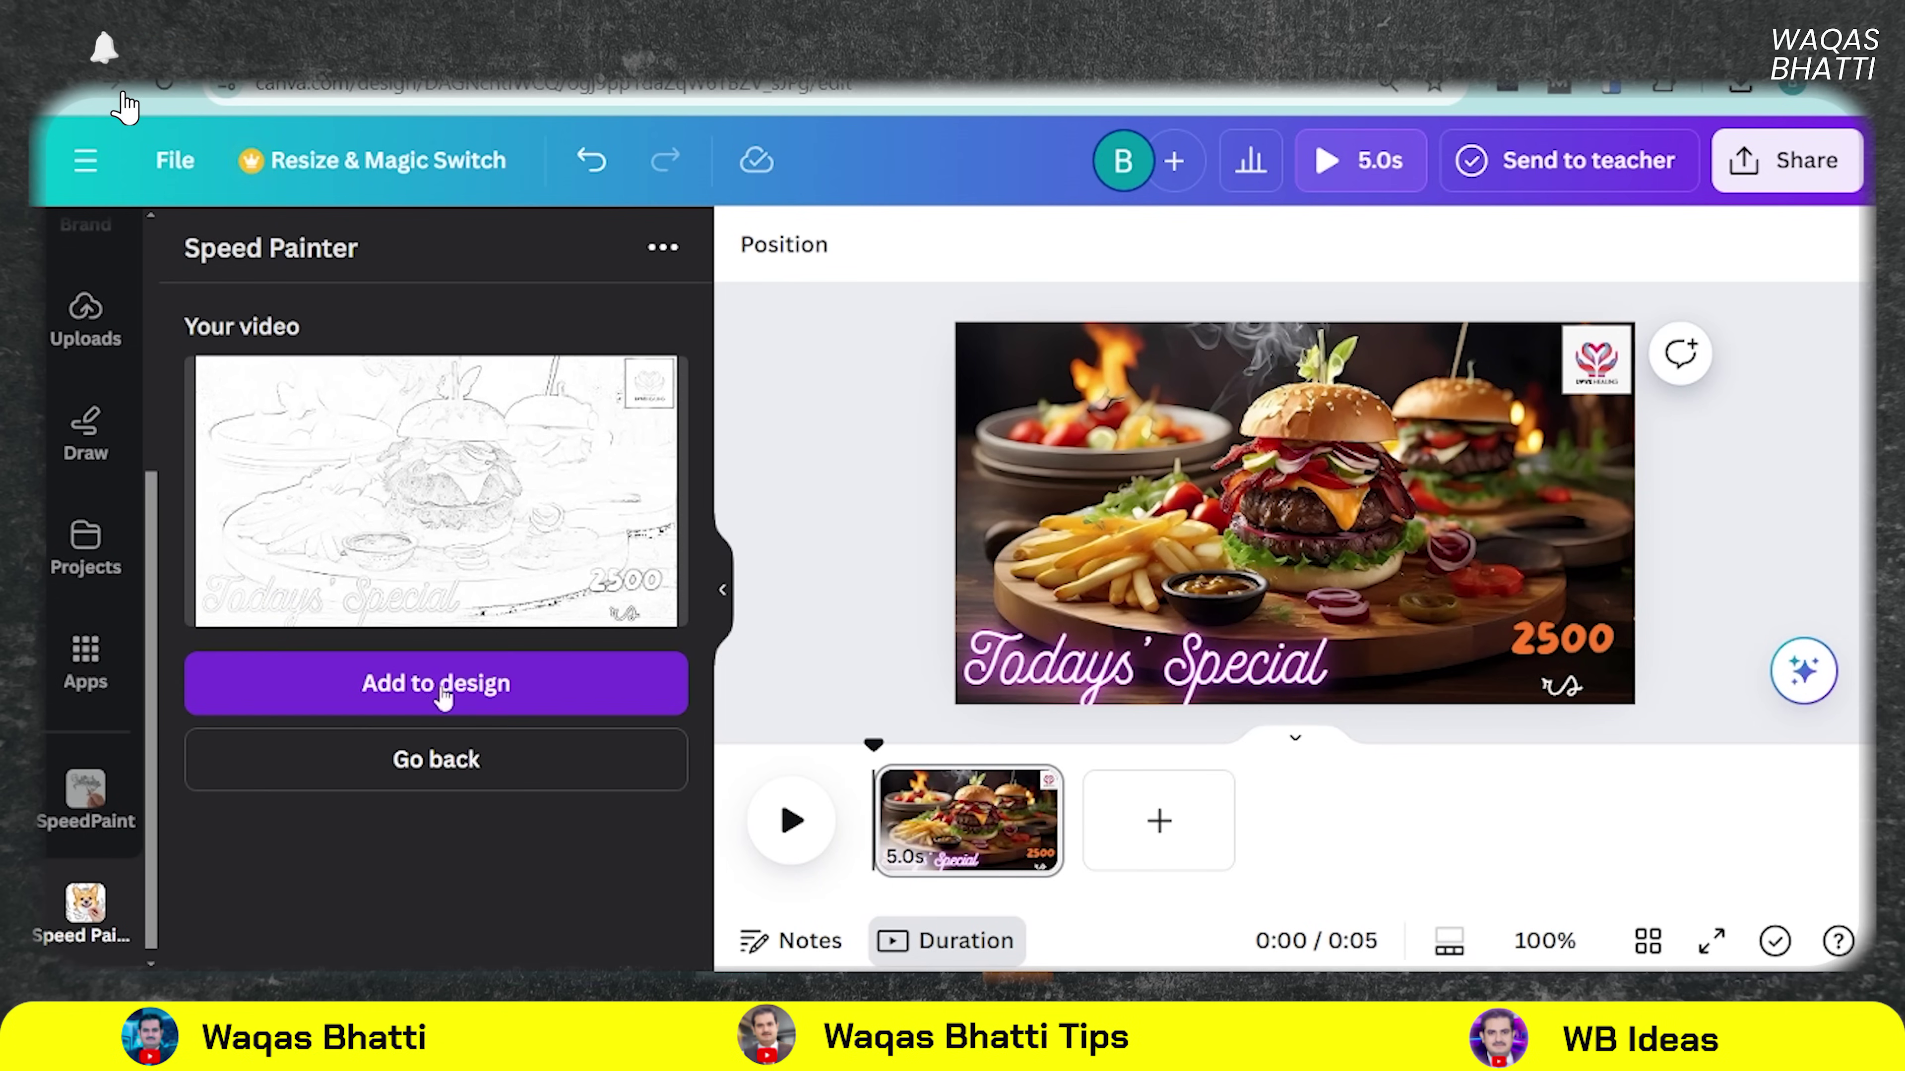
- Add the generated video to the design and enlarge it to cover the whole page
{"action": "left_click", "coordinate": [425, 698]}
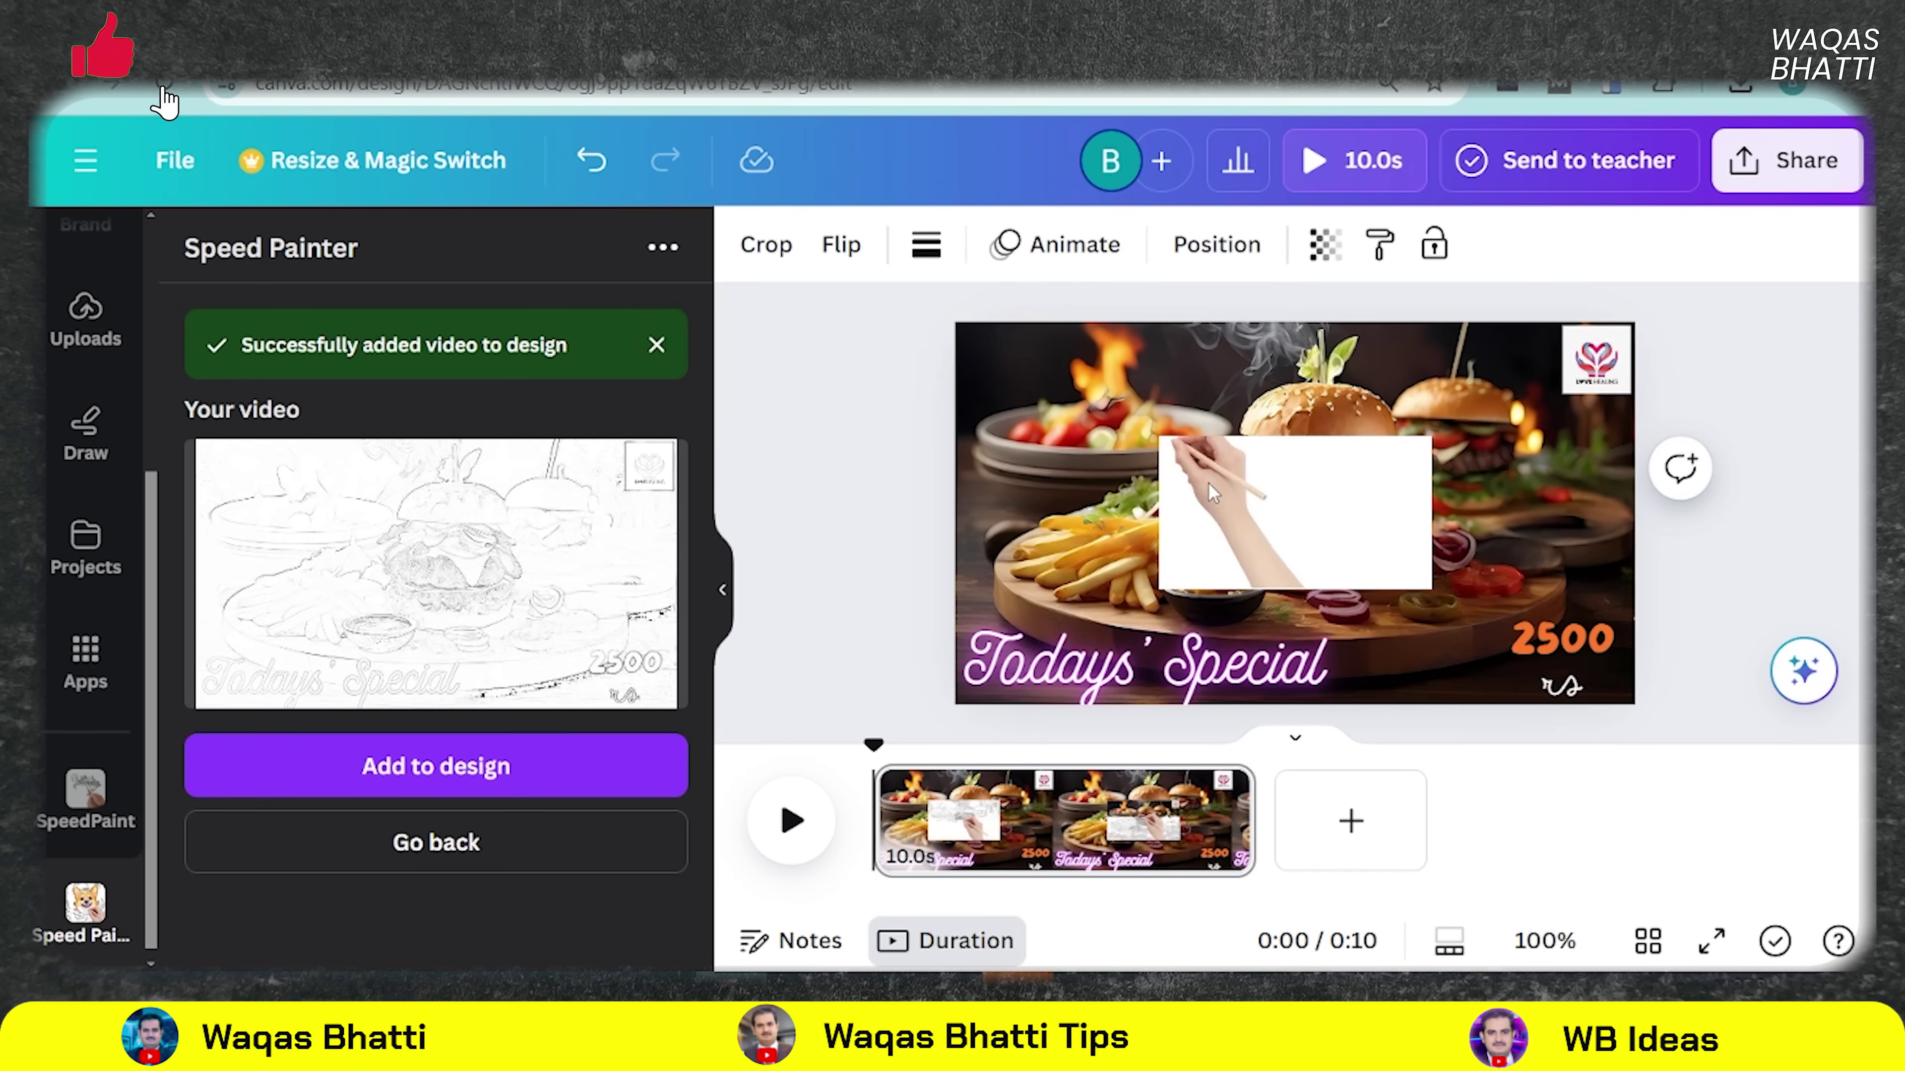
{"action": "mouse_move", "coordinate": [1172, 441]}
{"action": "left_mouse_down"}
{"action": "mouse_move", "coordinate": [1024, 375]}
{"action": "mouse_move", "coordinate": [934, 370]}
{"action": "left_mouse_up"}
{"action": "mouse_move", "coordinate": [1431, 587]}
{"action": "left_mouse_down"}
{"action": "mouse_move", "coordinate": [1650, 647]}
{"action": "mouse_move", "coordinate": [1635, 704]}
{"action": "left_mouse_up"}
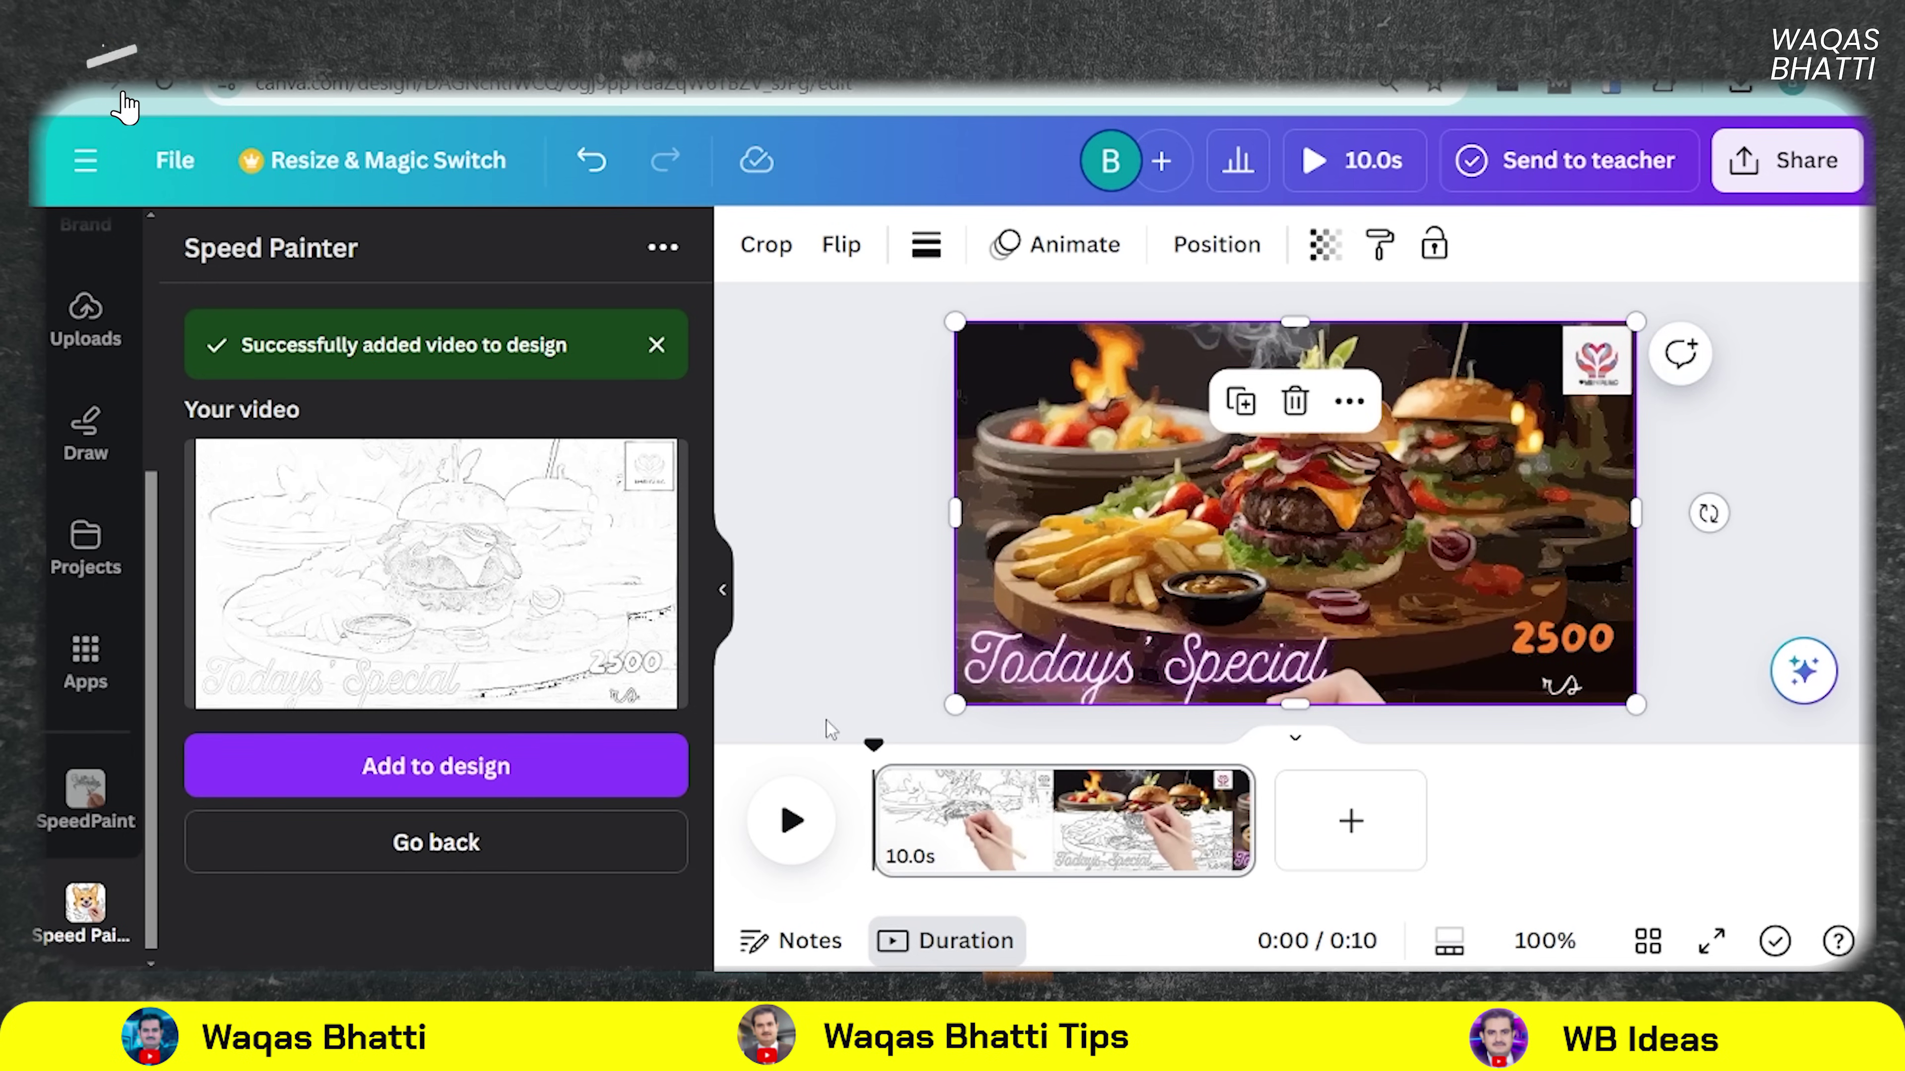
- Play the page with the speed painting video as a preview and select the video
{"action": "left_click", "coordinate": [789, 825]}
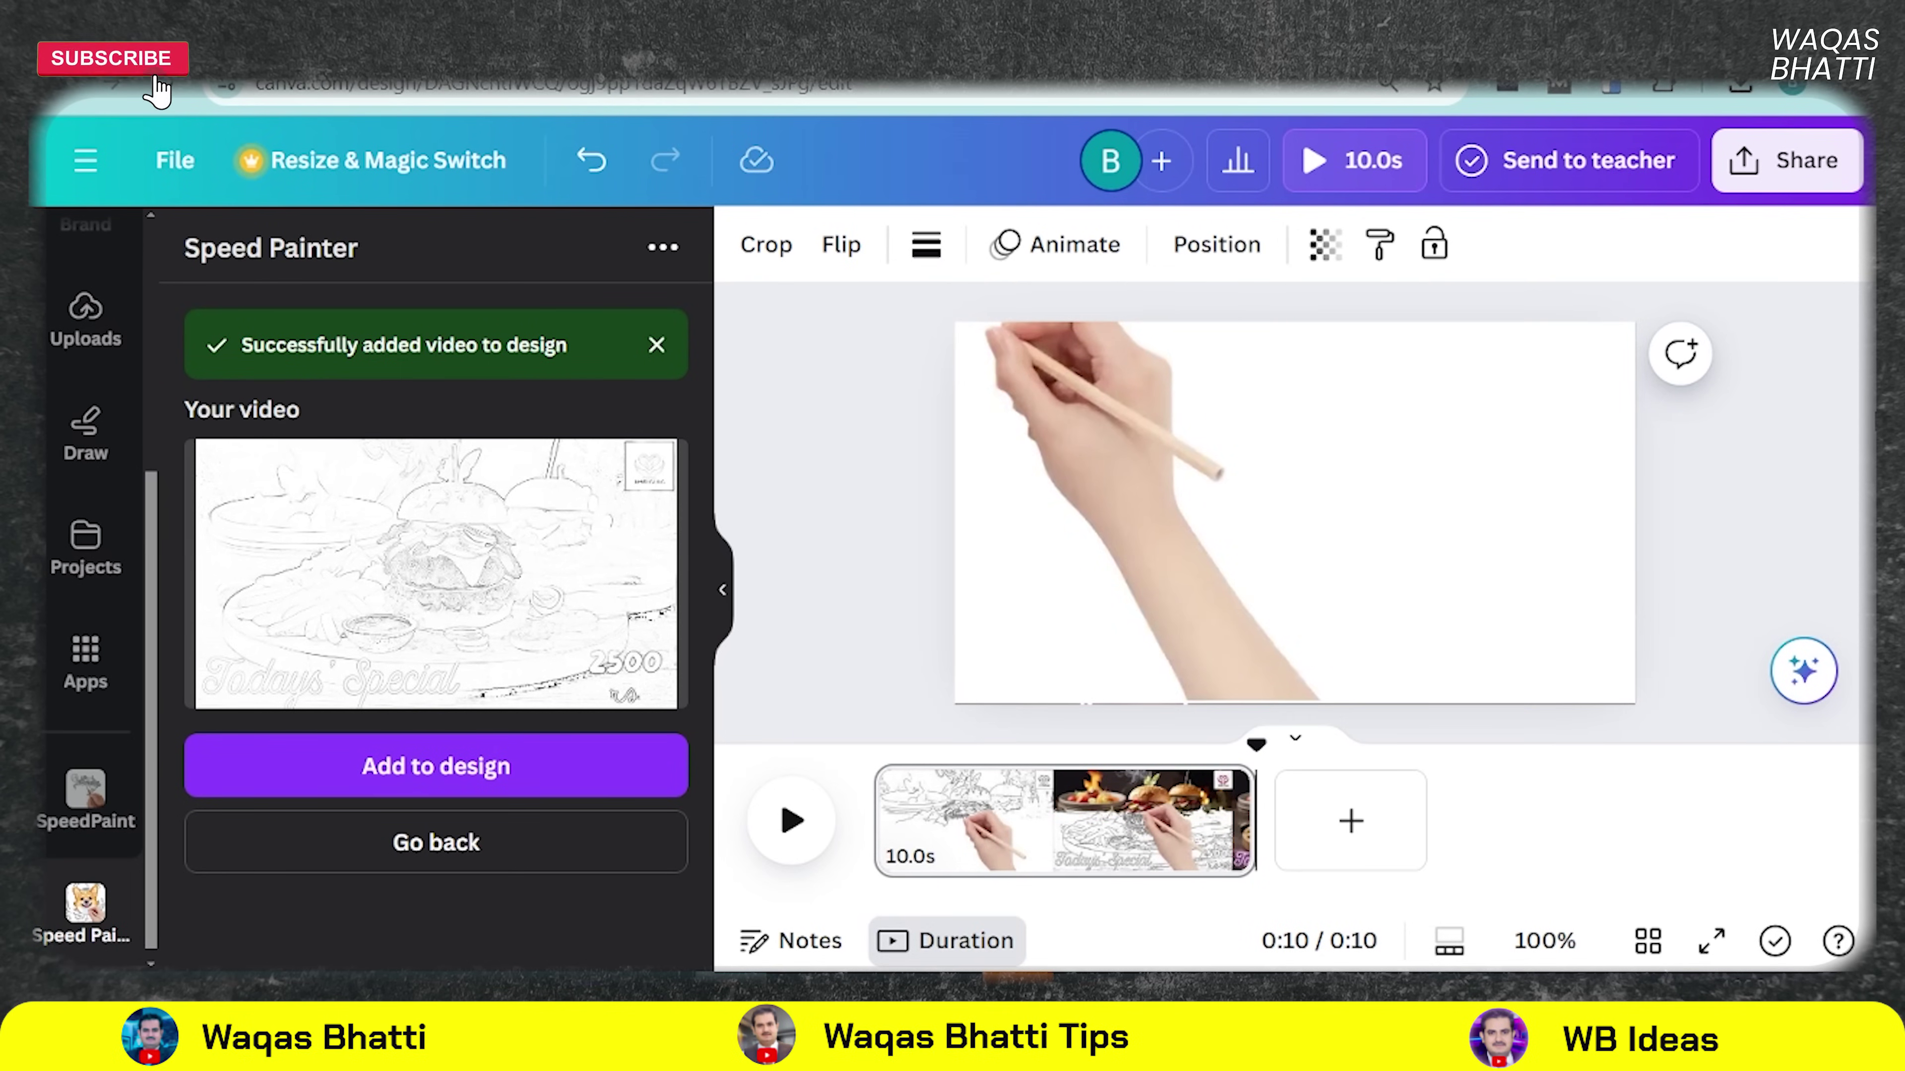
{"action": "key", "text": "space"}
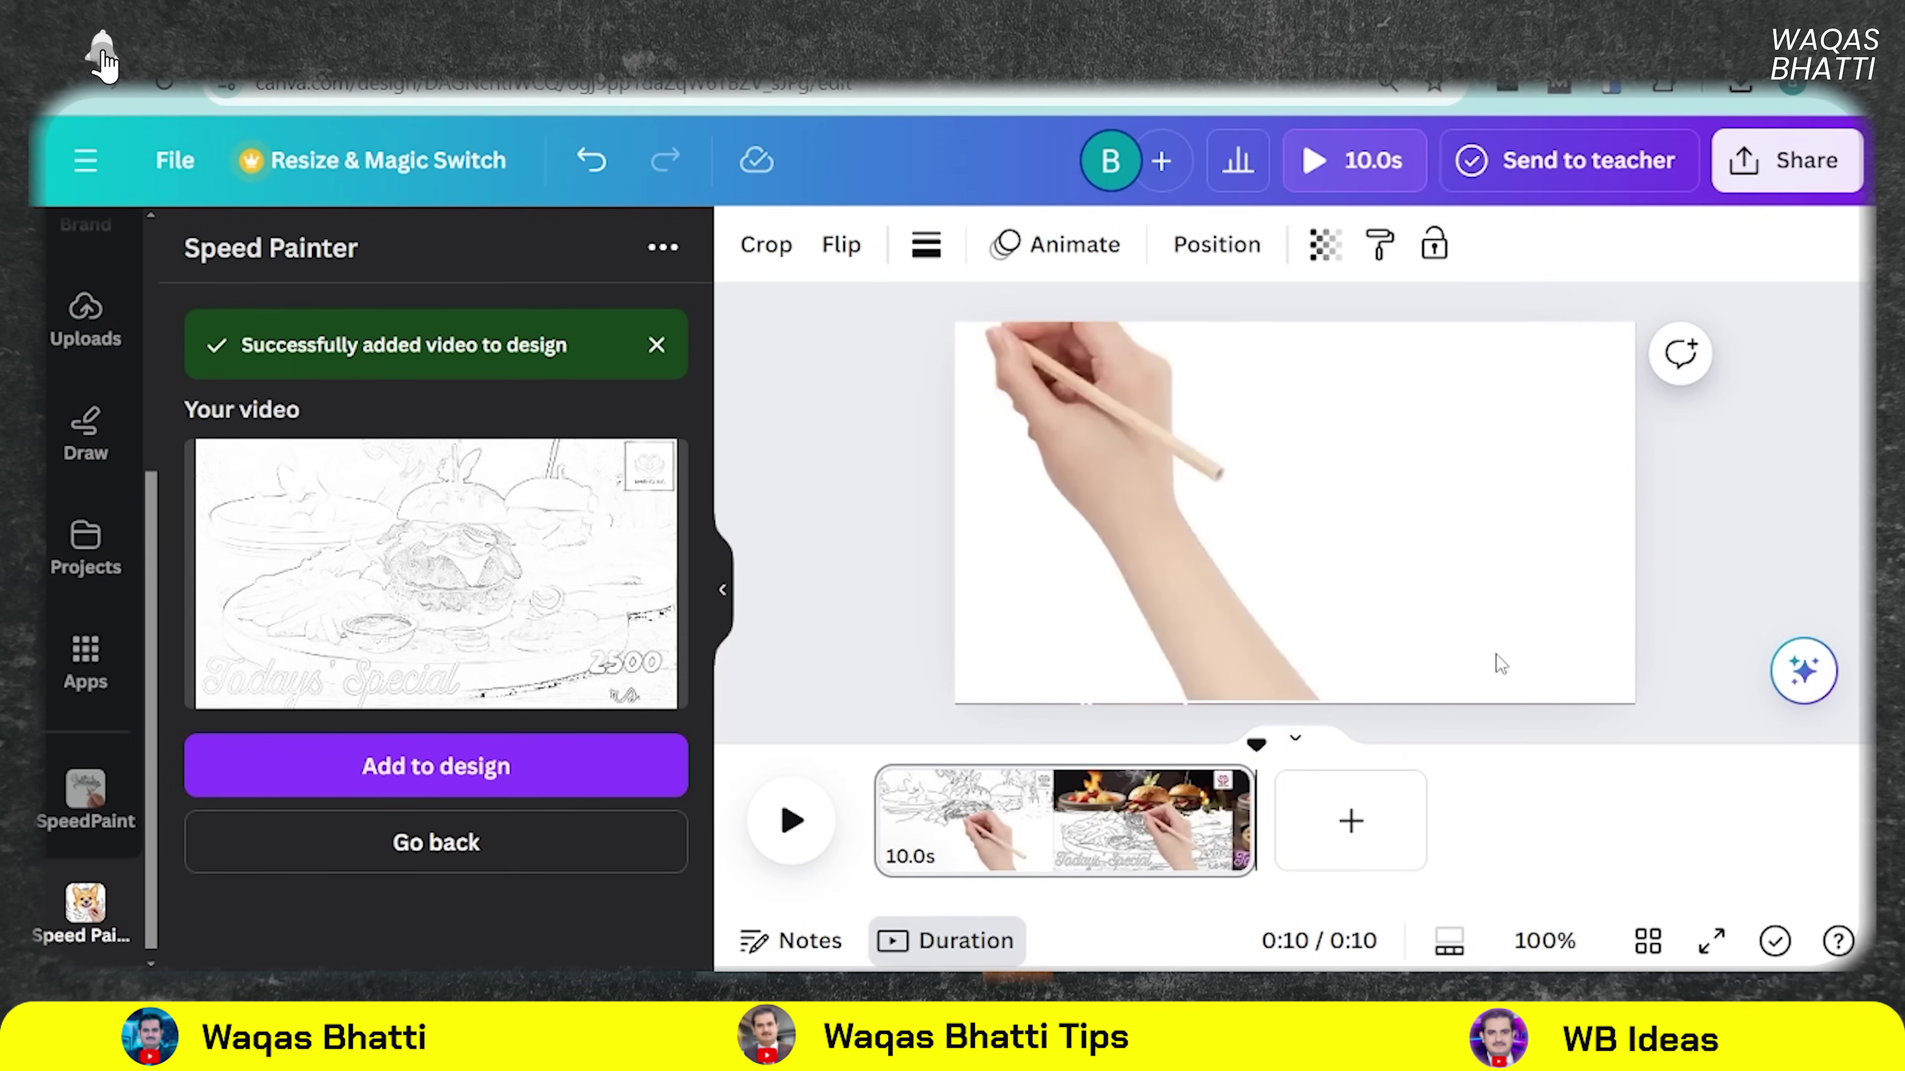
{"action": "left_click", "coordinate": [1426, 690]}
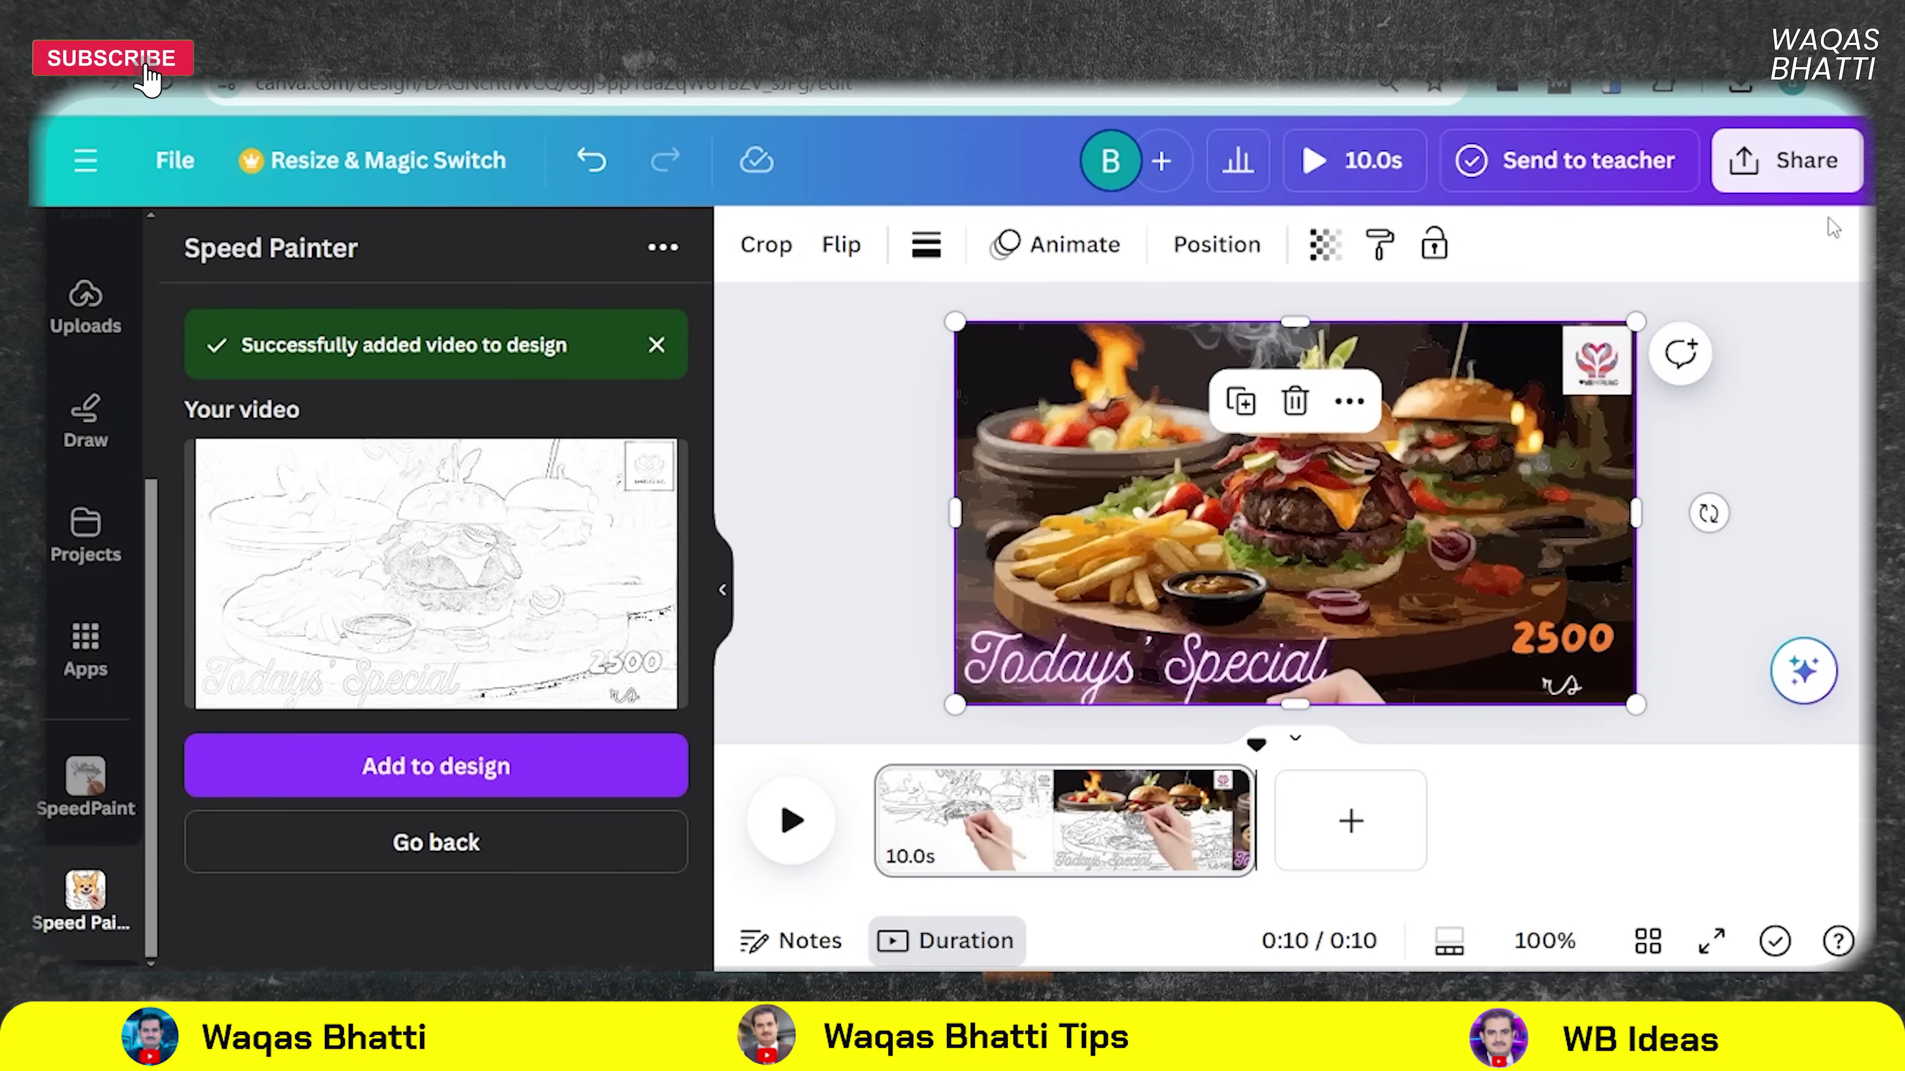
- Download the design as an MP4 video at 1080p (HD) quality
{"action": "left_click", "coordinate": [1783, 171]}
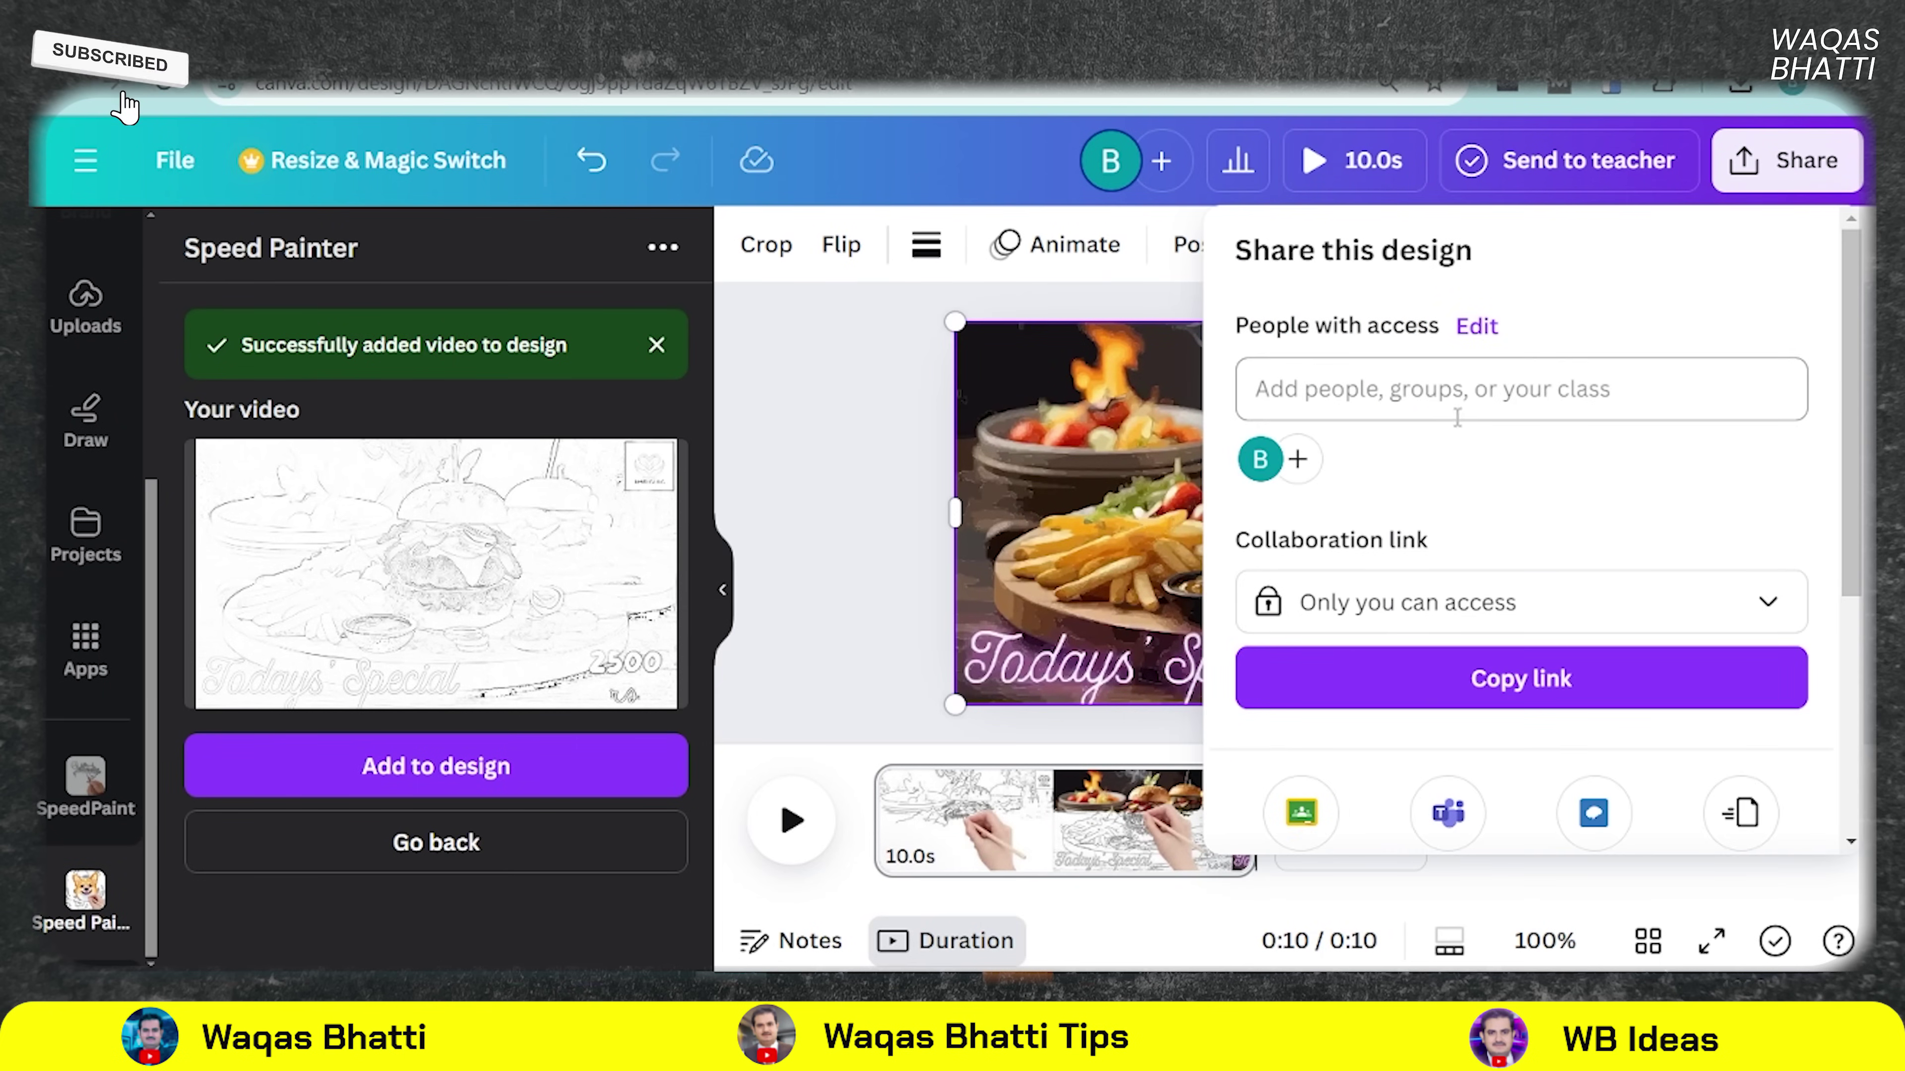
{"action": "scroll", "coordinate": [1492, 417], "scroll_direction": "down", "scroll_amount": 5}
{"action": "left_click", "coordinate": [1375, 578]}
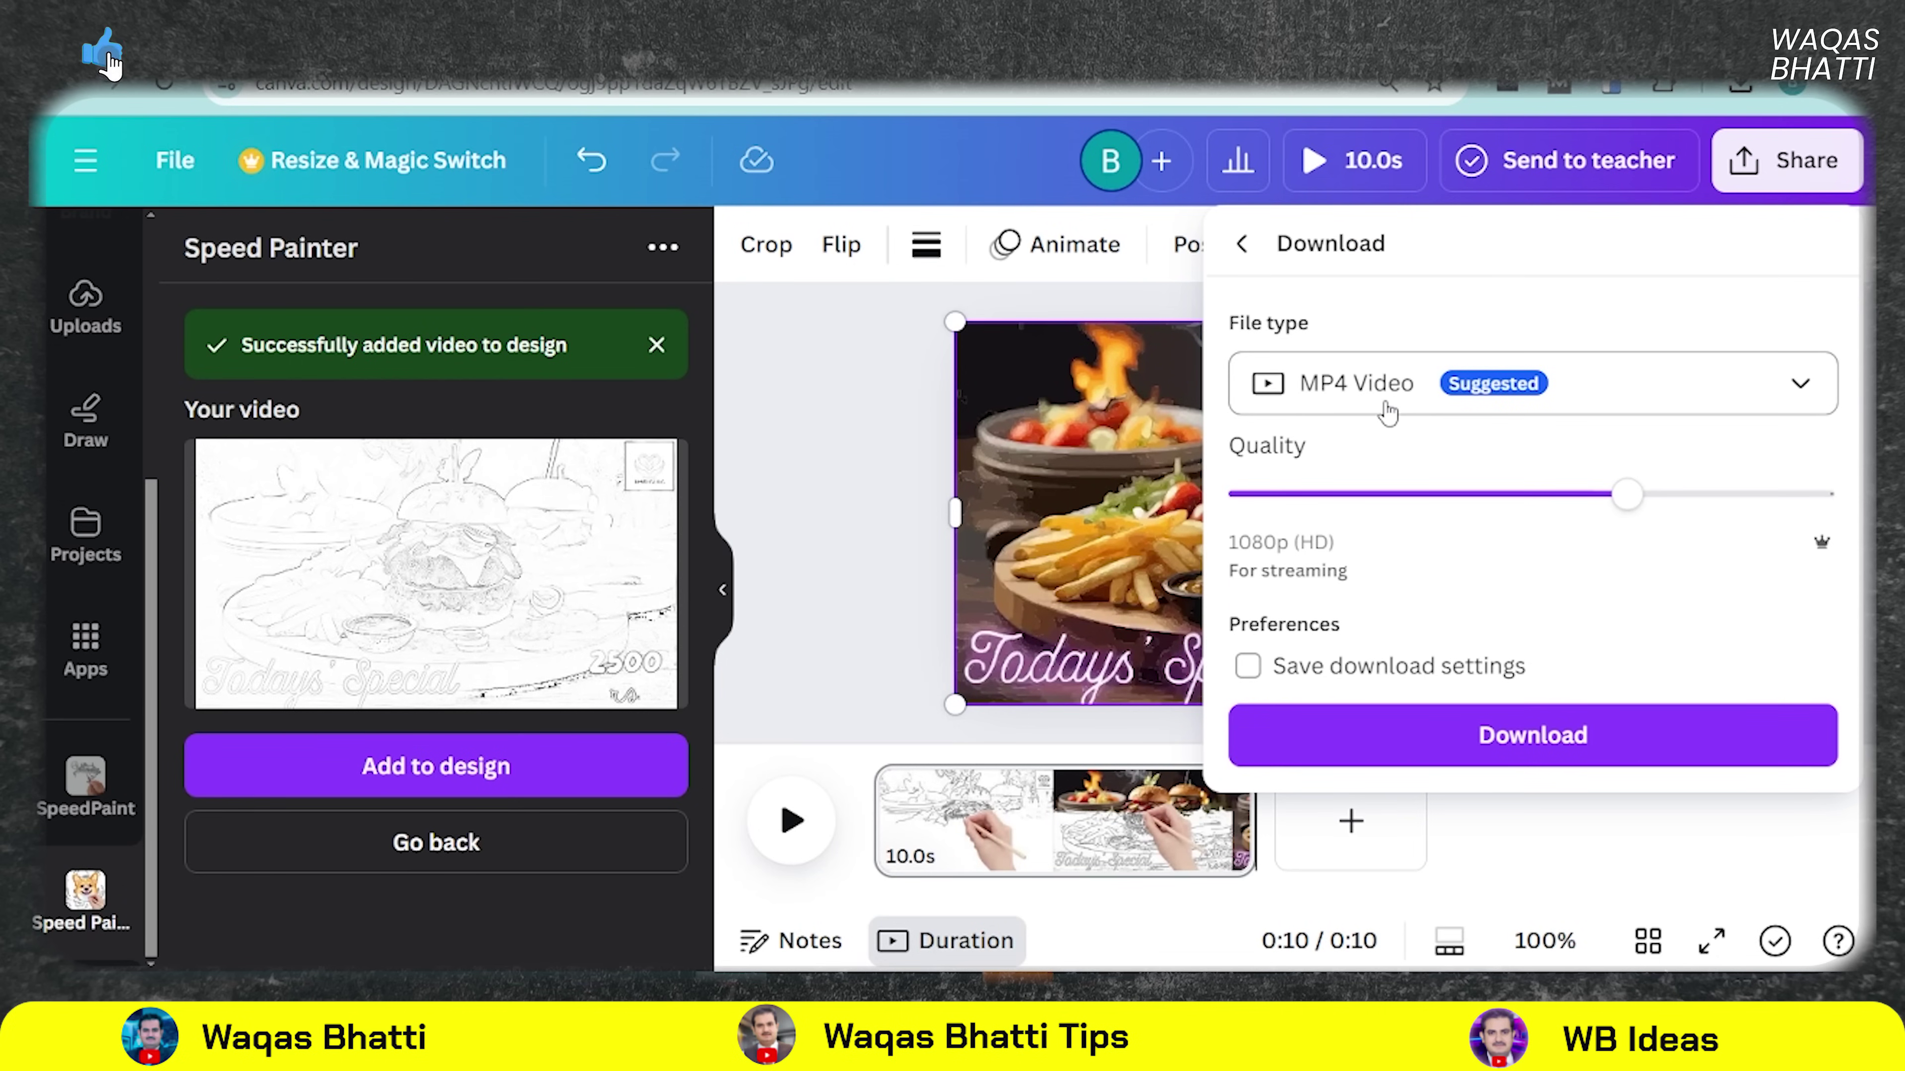
{"action": "left_click", "coordinate": [1509, 762]}
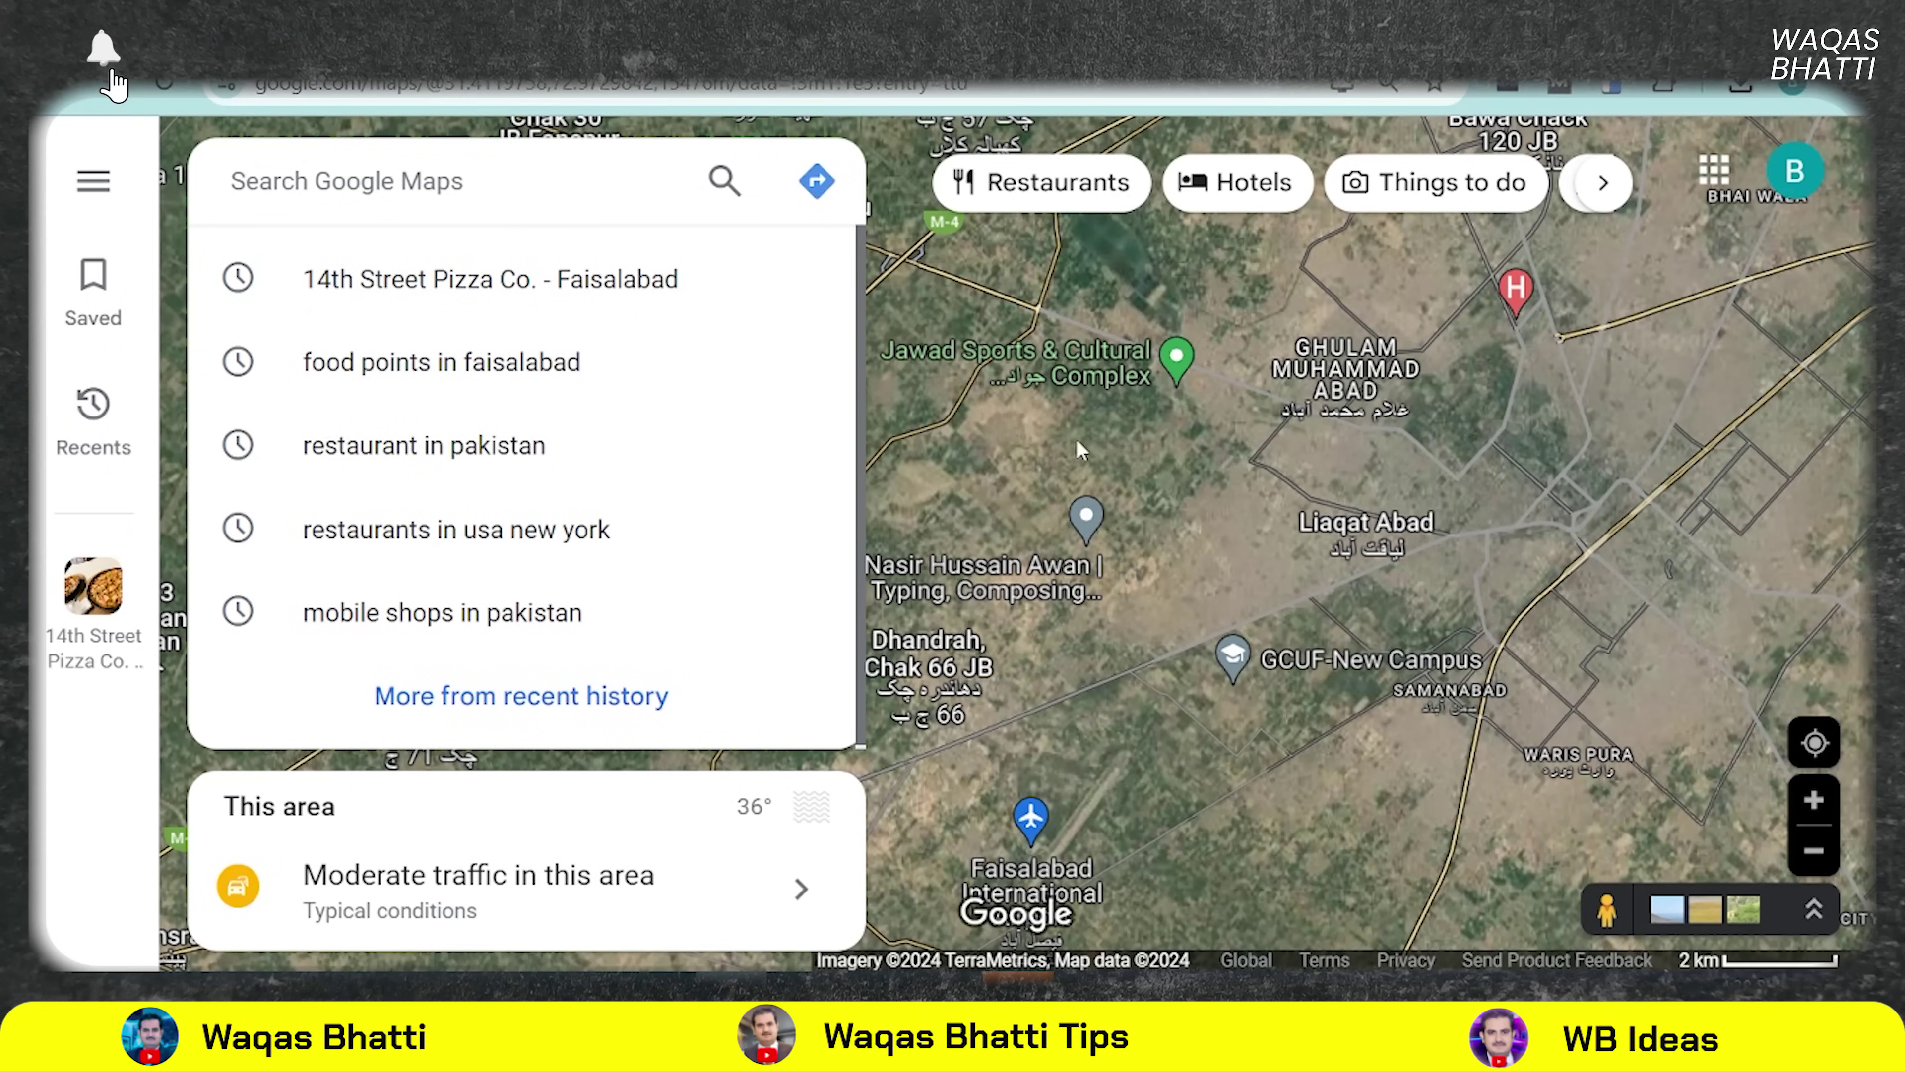
- Switch to Google Maps, search for "food points in faisalabad", and examine where the restaurants lie on the map
{"action": "left_click", "coordinate": [409, 367]}
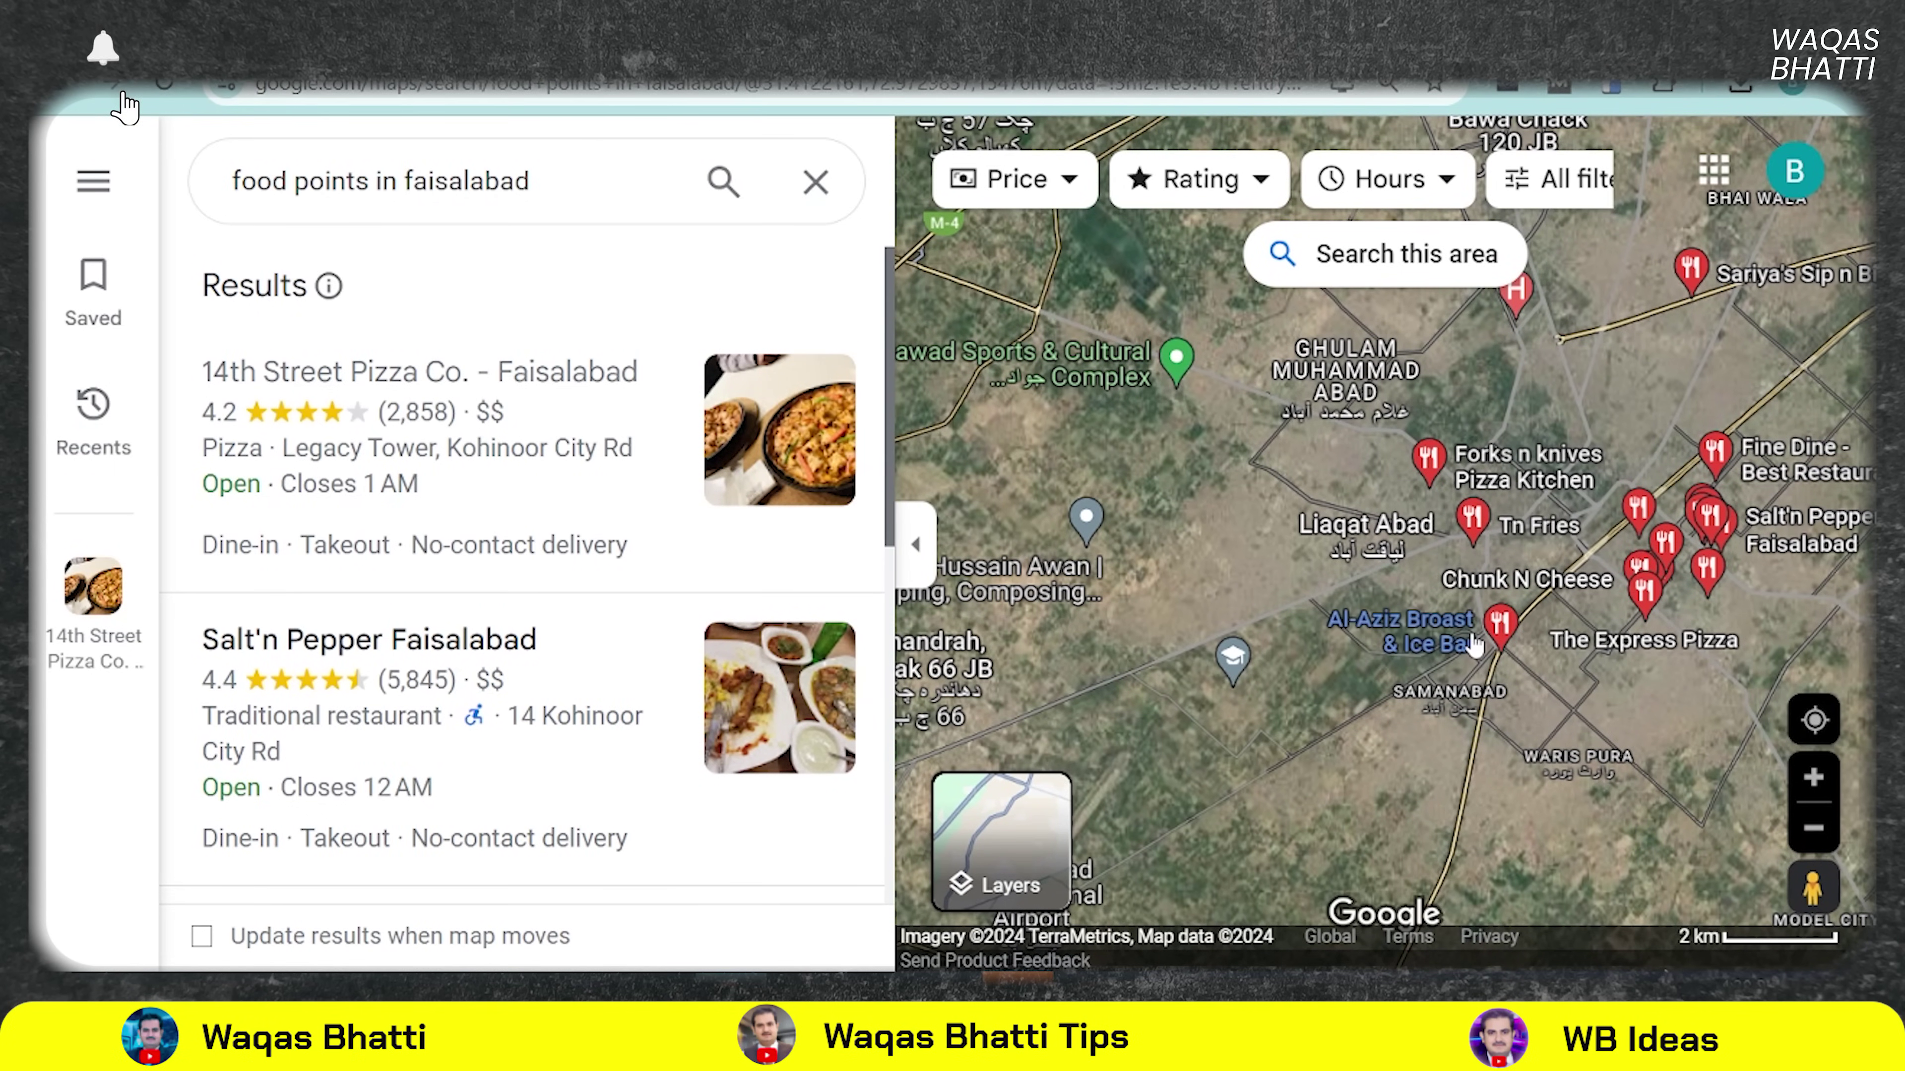
{"action": "mouse_move", "coordinate": [1472, 644]}
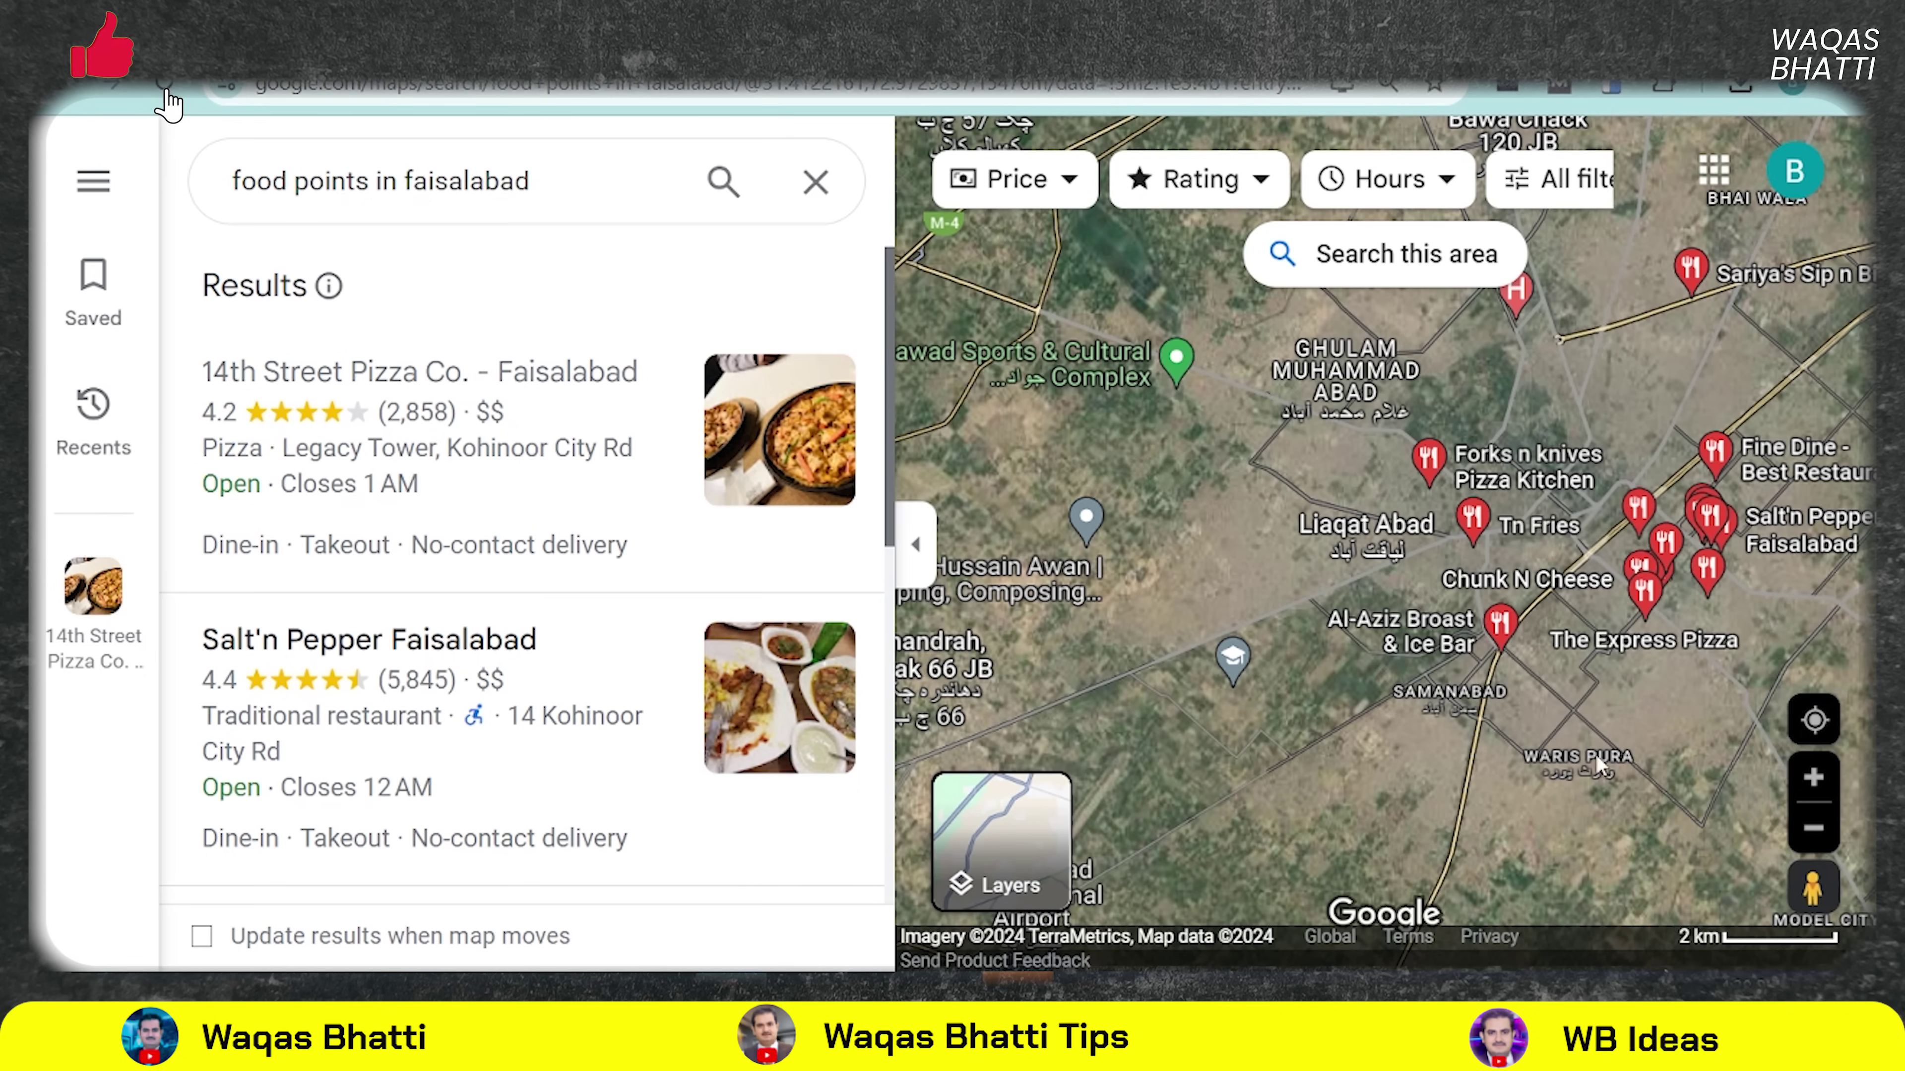
{"action": "left_click_drag", "start_coordinate": [1604, 472], "coordinate": [1342, 601]}
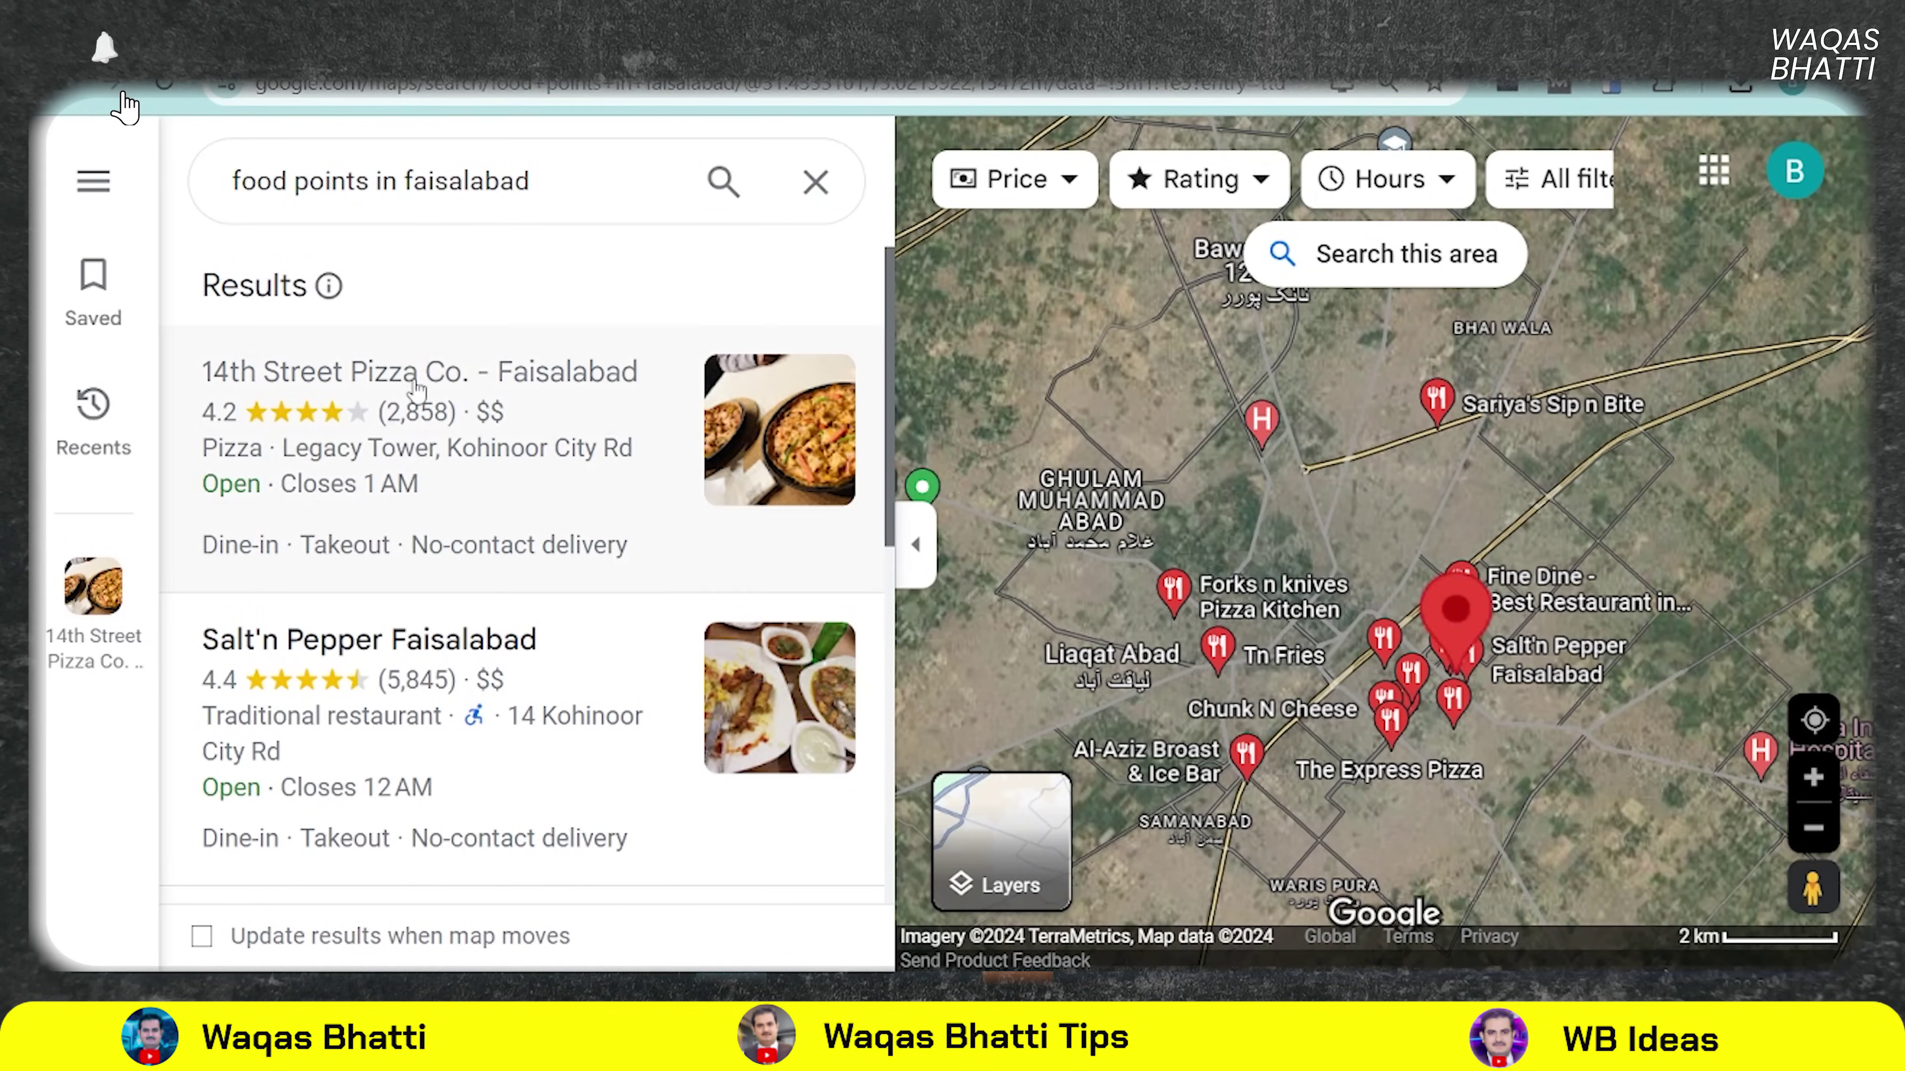
- Look through the list of Faisalabad food points and open the details of 14th Street Pizza Co. - Faisalabad
{"action": "scroll", "coordinate": [495, 255], "scroll_direction": "down", "scroll_amount": 3}
{"action": "scroll", "coordinate": [496, 251], "scroll_direction": "down", "scroll_amount": 15}
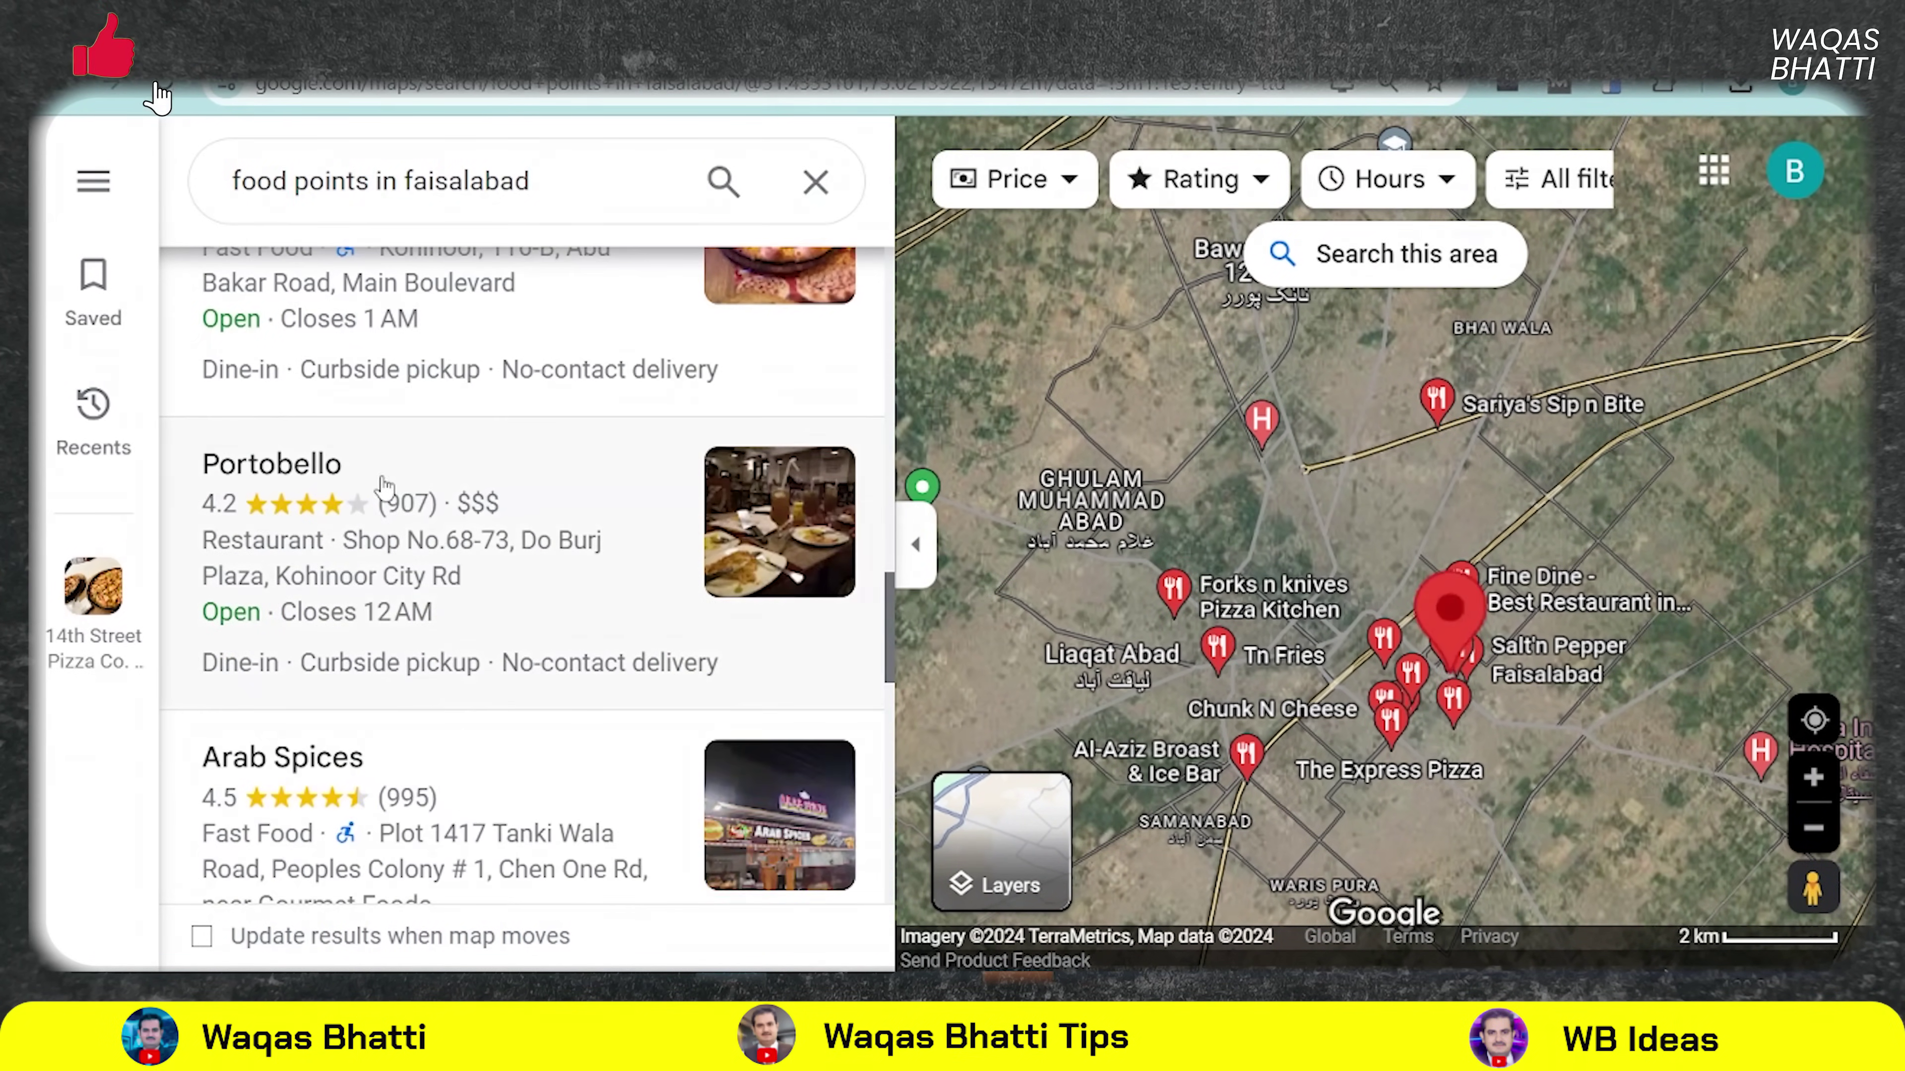
{"action": "scroll", "coordinate": [513, 690], "scroll_direction": "down", "scroll_amount": 2}
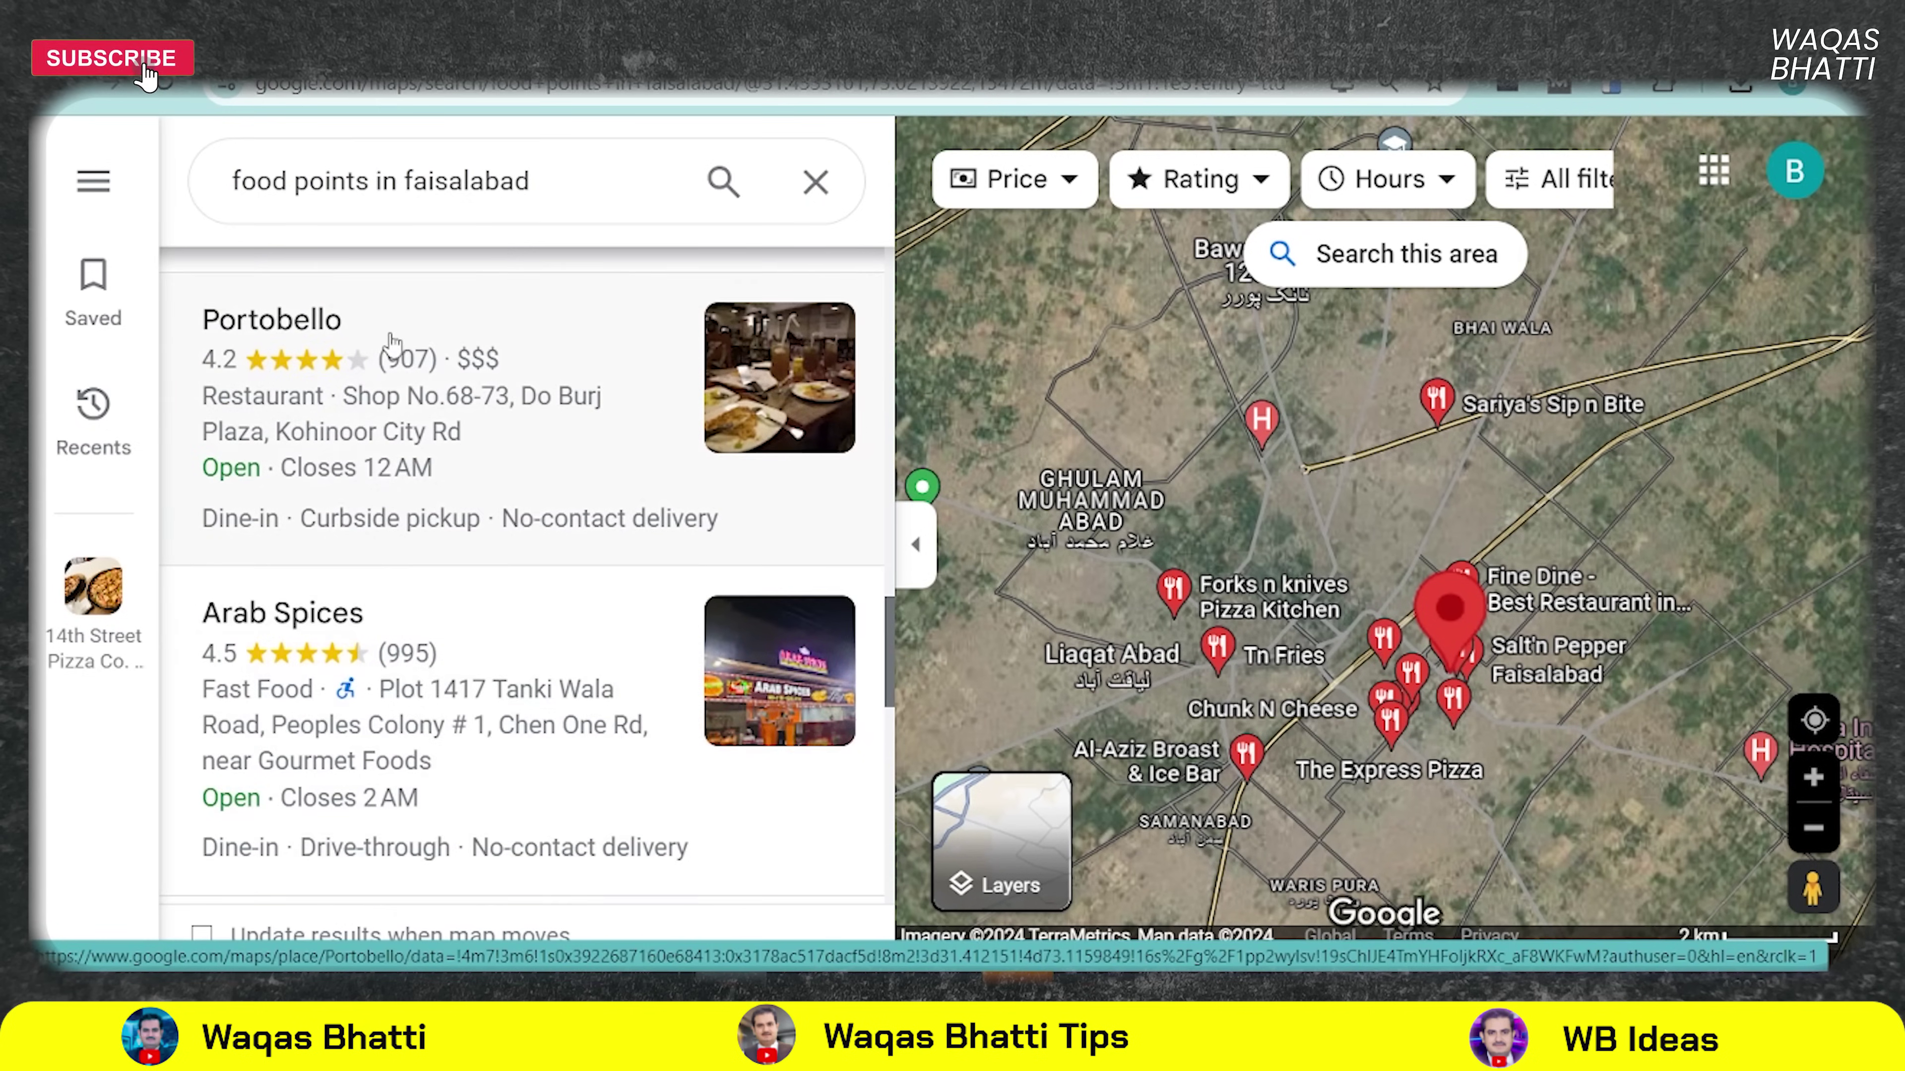
{"action": "scroll", "coordinate": [469, 527], "scroll_direction": "down", "scroll_amount": 5}
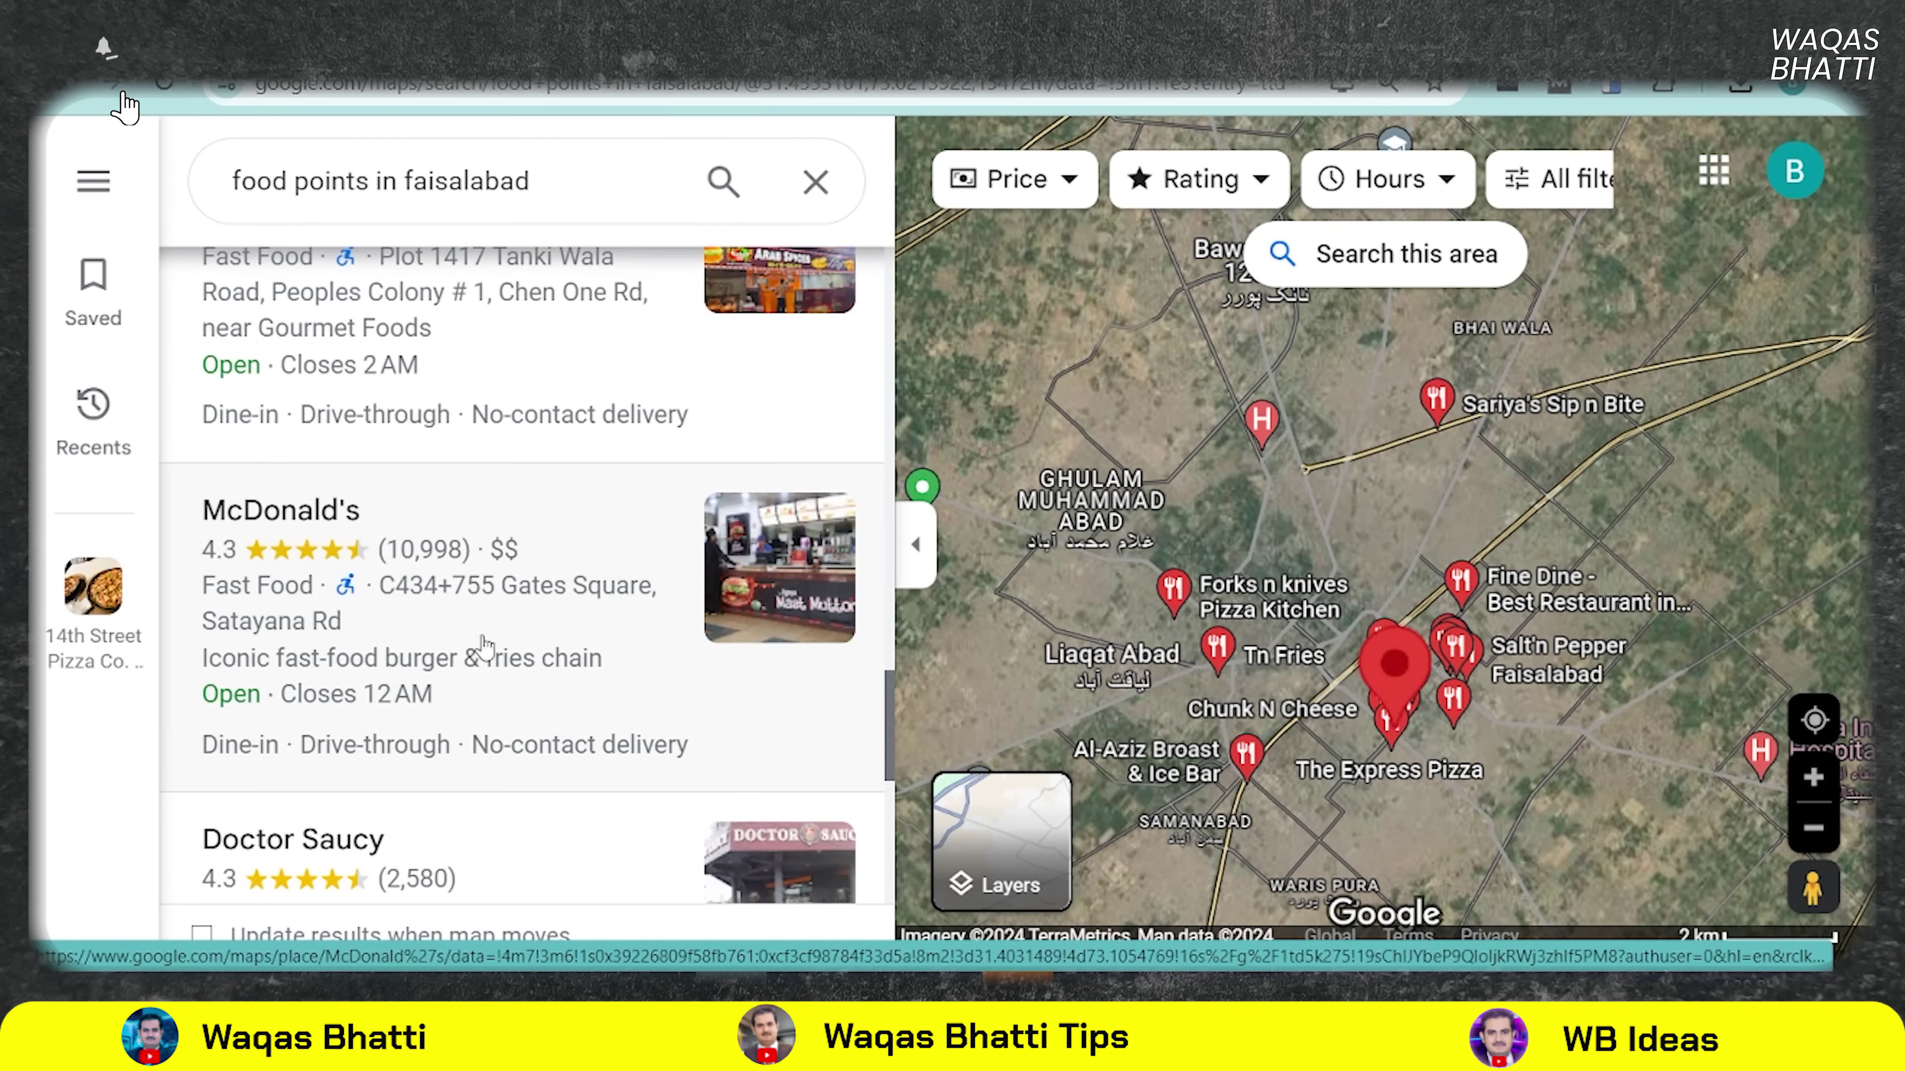
{"action": "scroll", "coordinate": [412, 608], "scroll_direction": "up", "scroll_amount": 4}
{"action": "scroll", "coordinate": [395, 596], "scroll_direction": "down", "scroll_amount": 15}
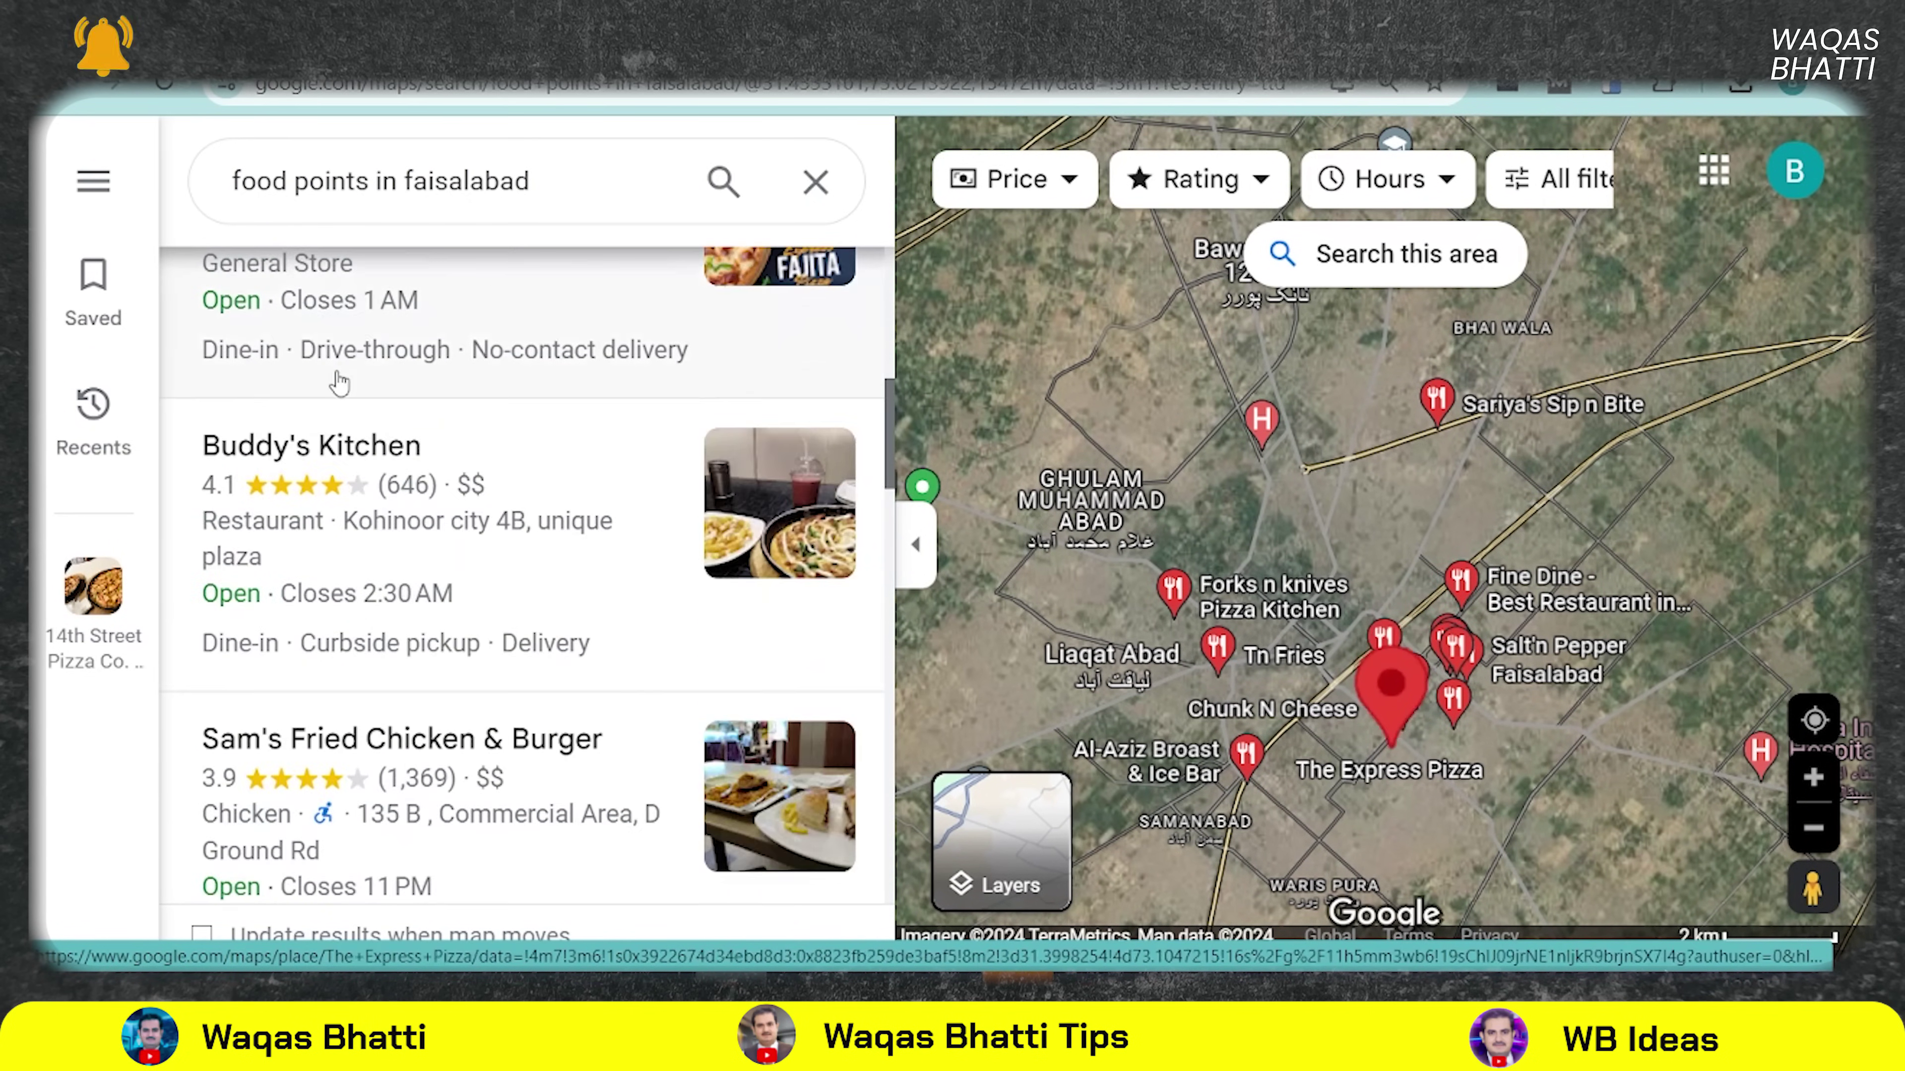
{"action": "scroll", "coordinate": [340, 374], "scroll_direction": "up", "scroll_amount": 20}
{"action": "scroll", "coordinate": [420, 578], "scroll_direction": "up", "scroll_amount": 1}
{"action": "left_click", "coordinate": [450, 424]}
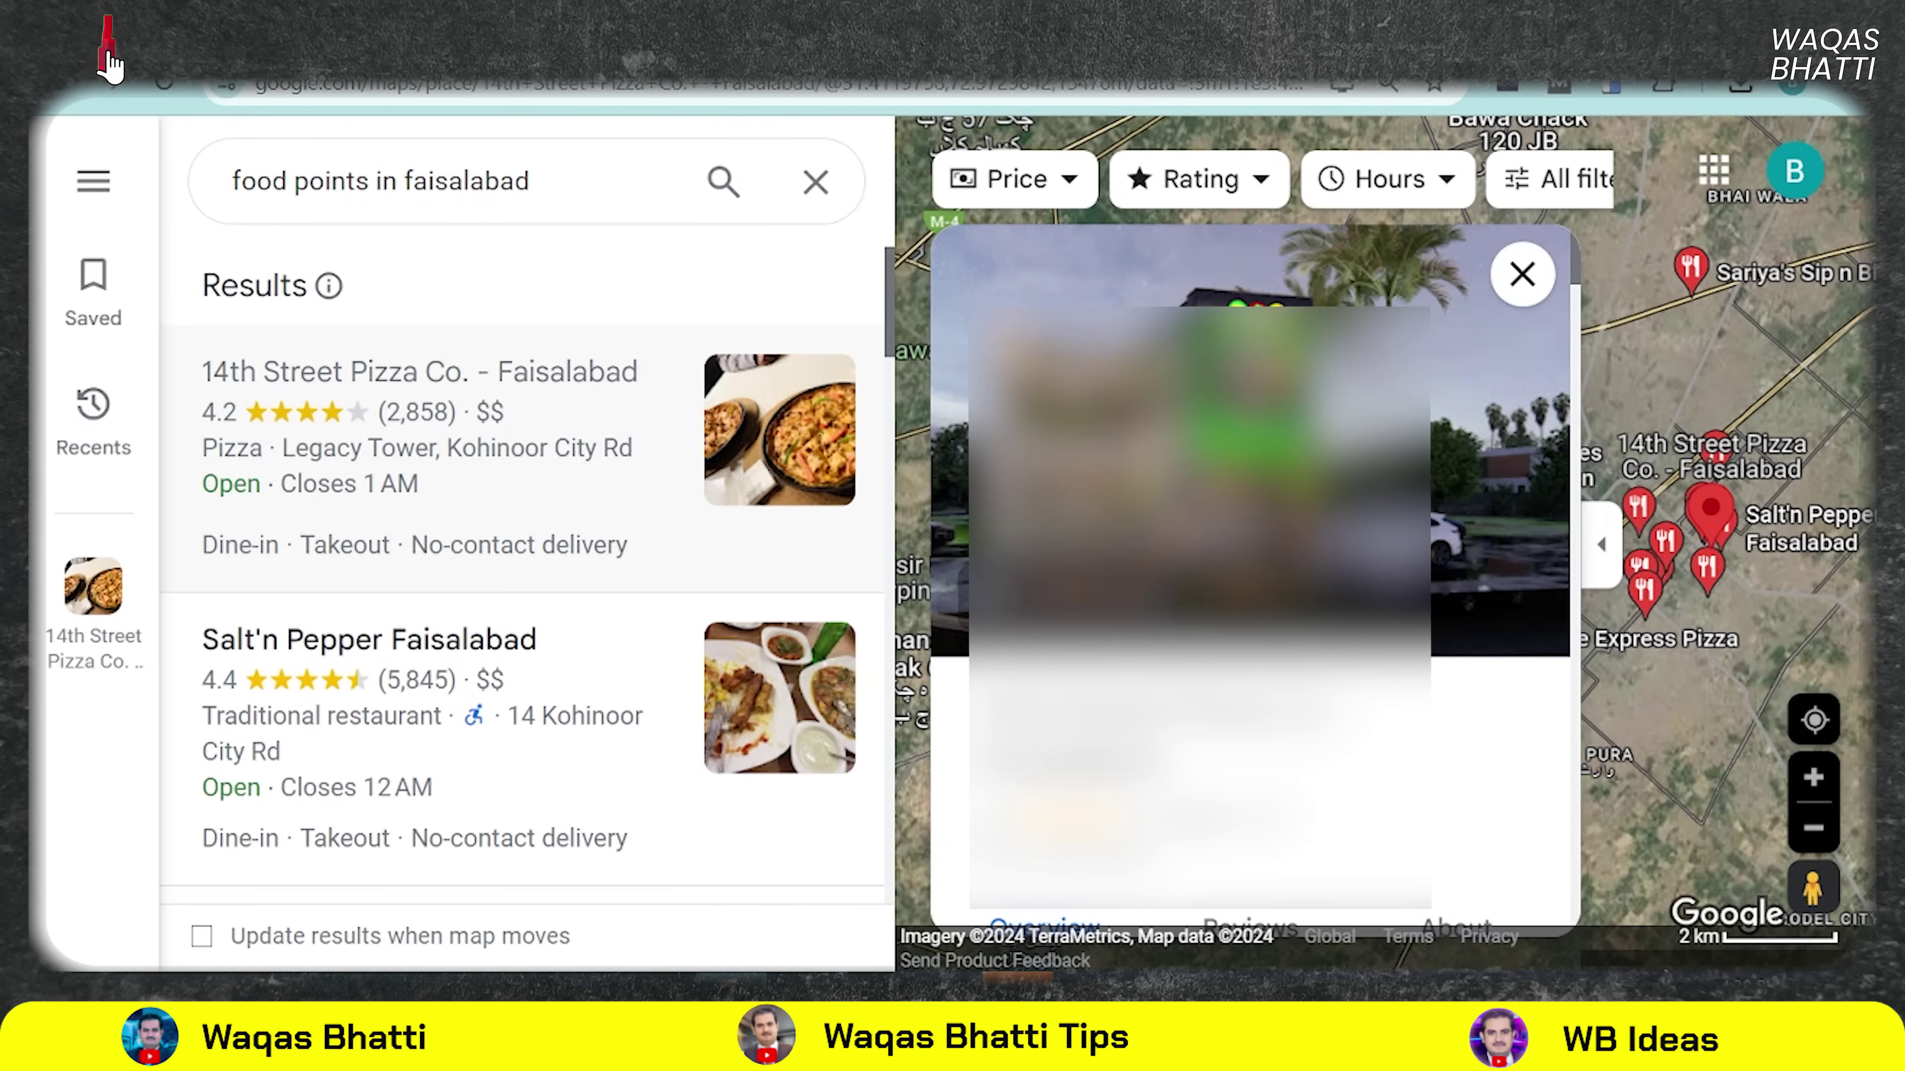